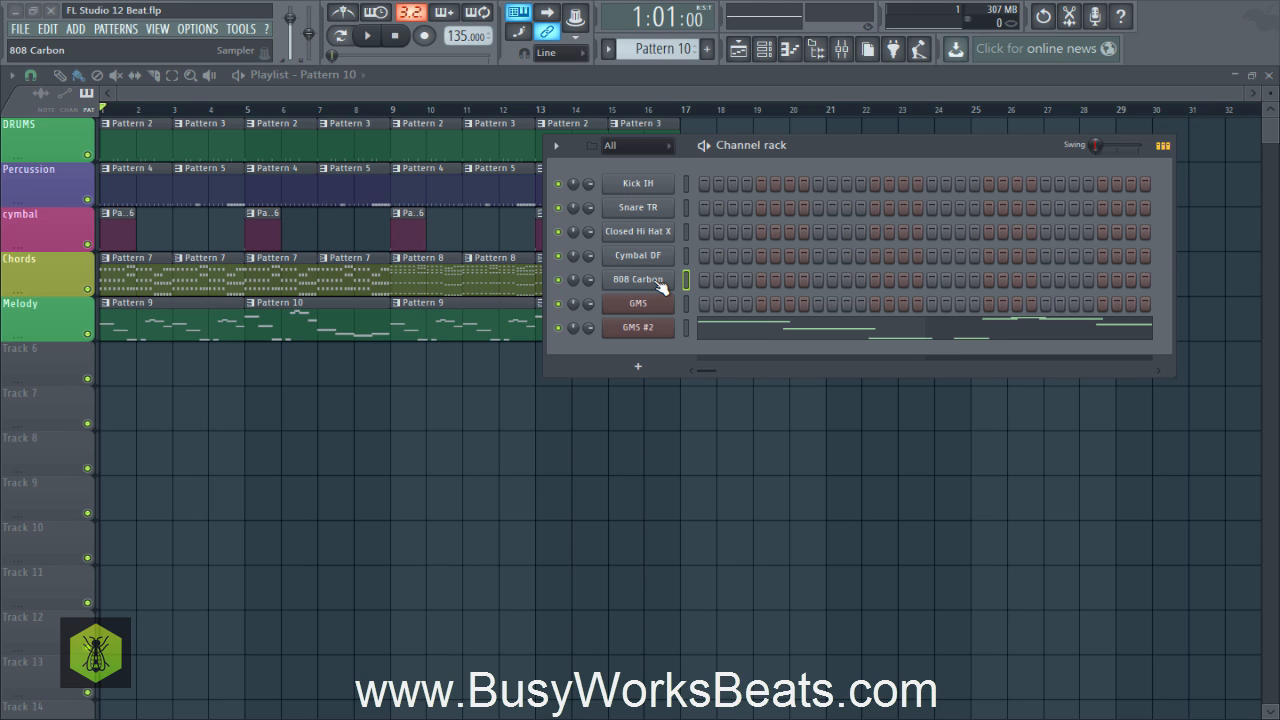
left_click(660, 282)
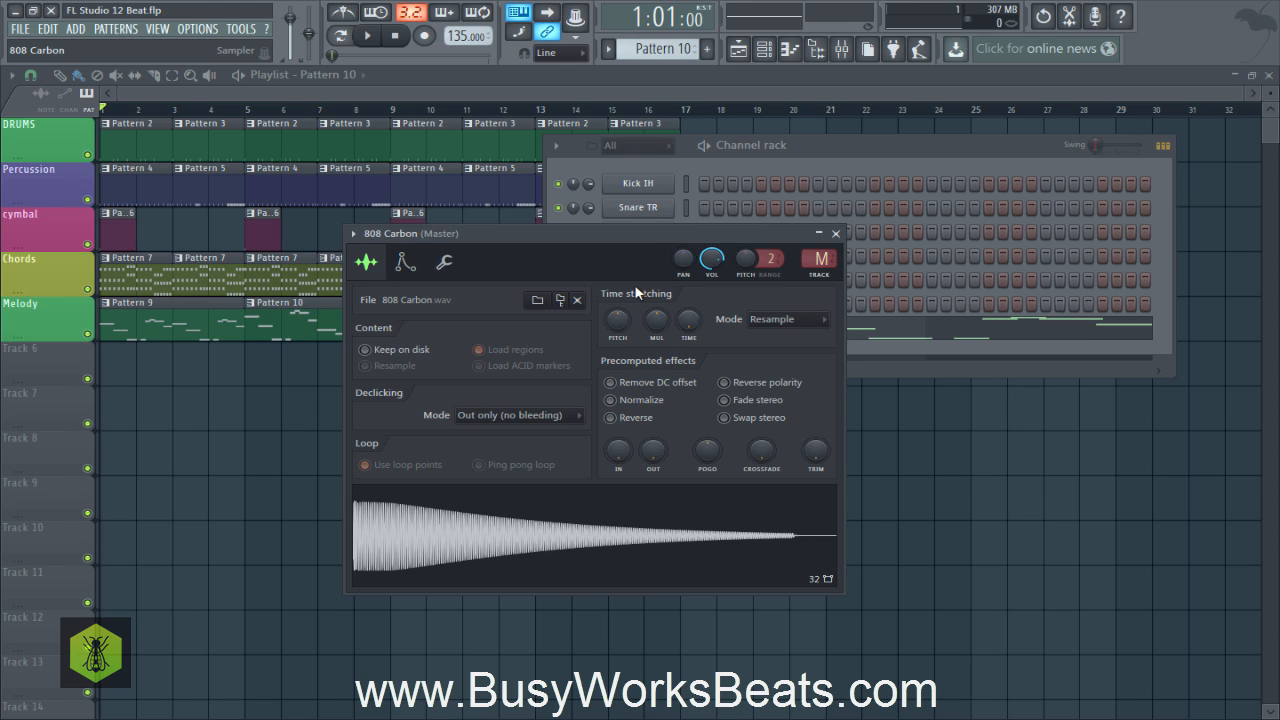
left_click(836, 233)
left_click(763, 60)
left_click(763, 60)
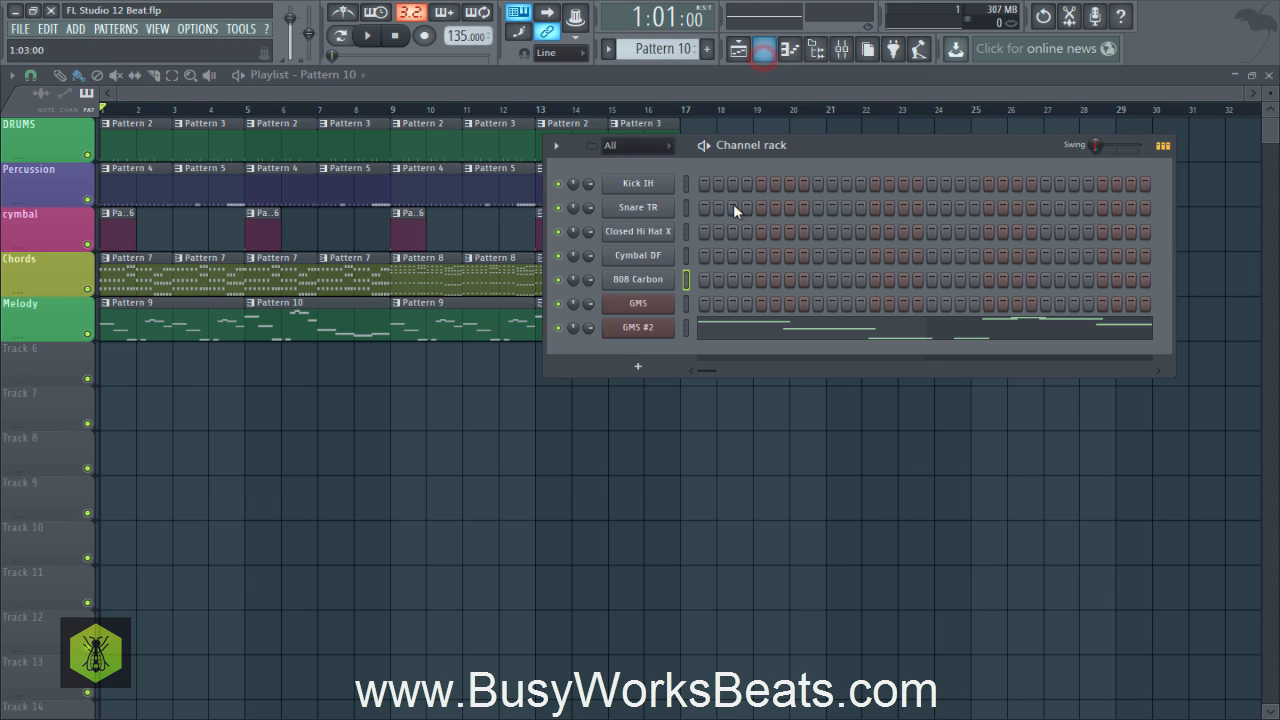
Open the 808 Carbon sample in the Edison audio editor and detect its pitch regions
left_click(657, 283)
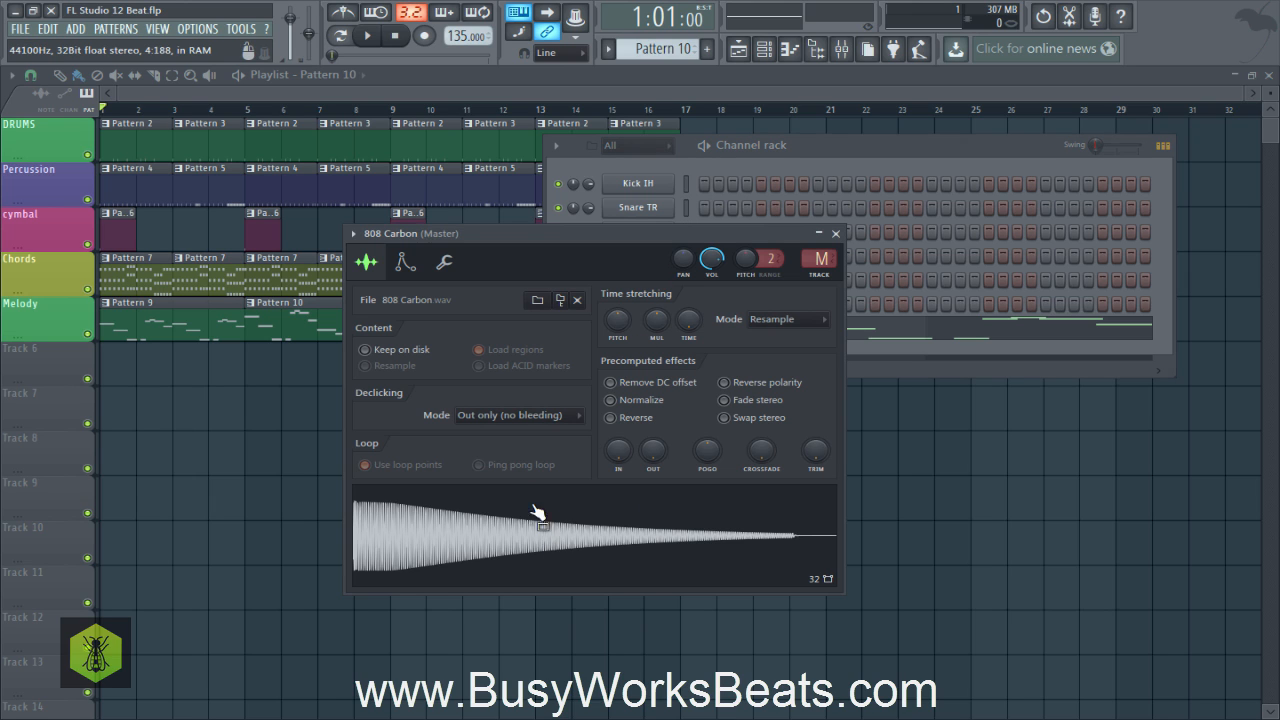
right_click(486, 520)
left_click(522, 561)
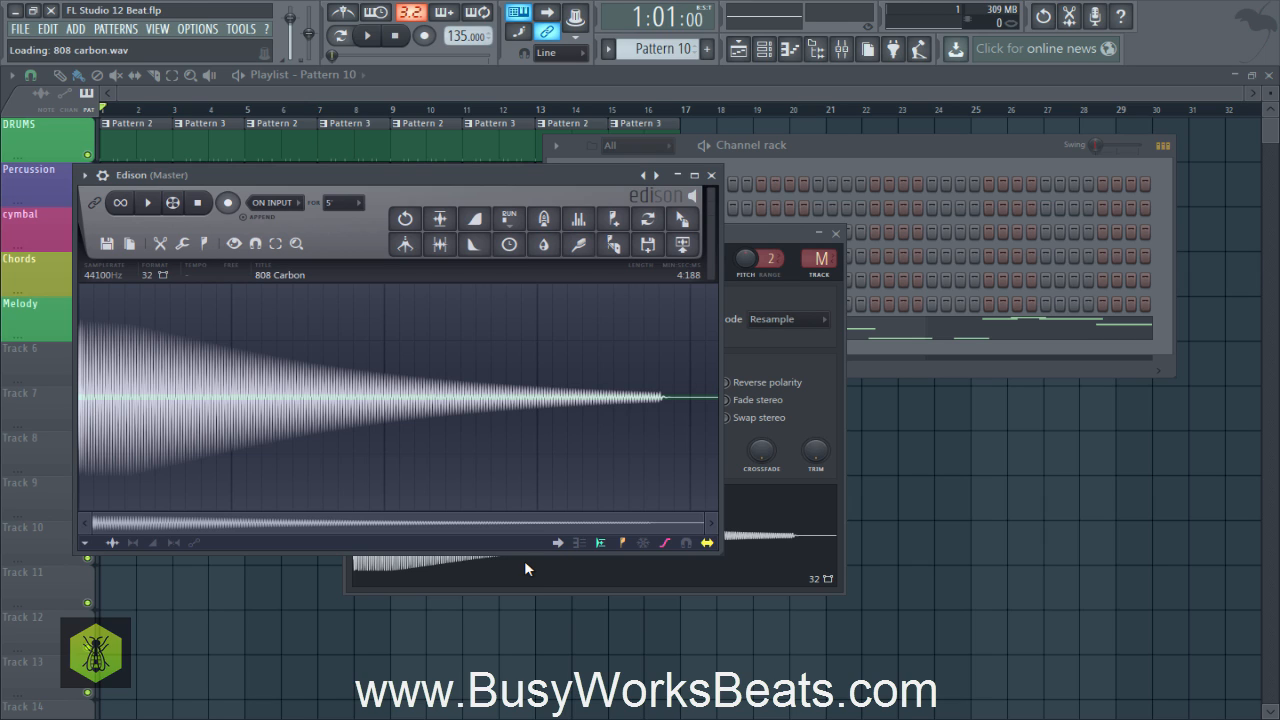
left_click(206, 244)
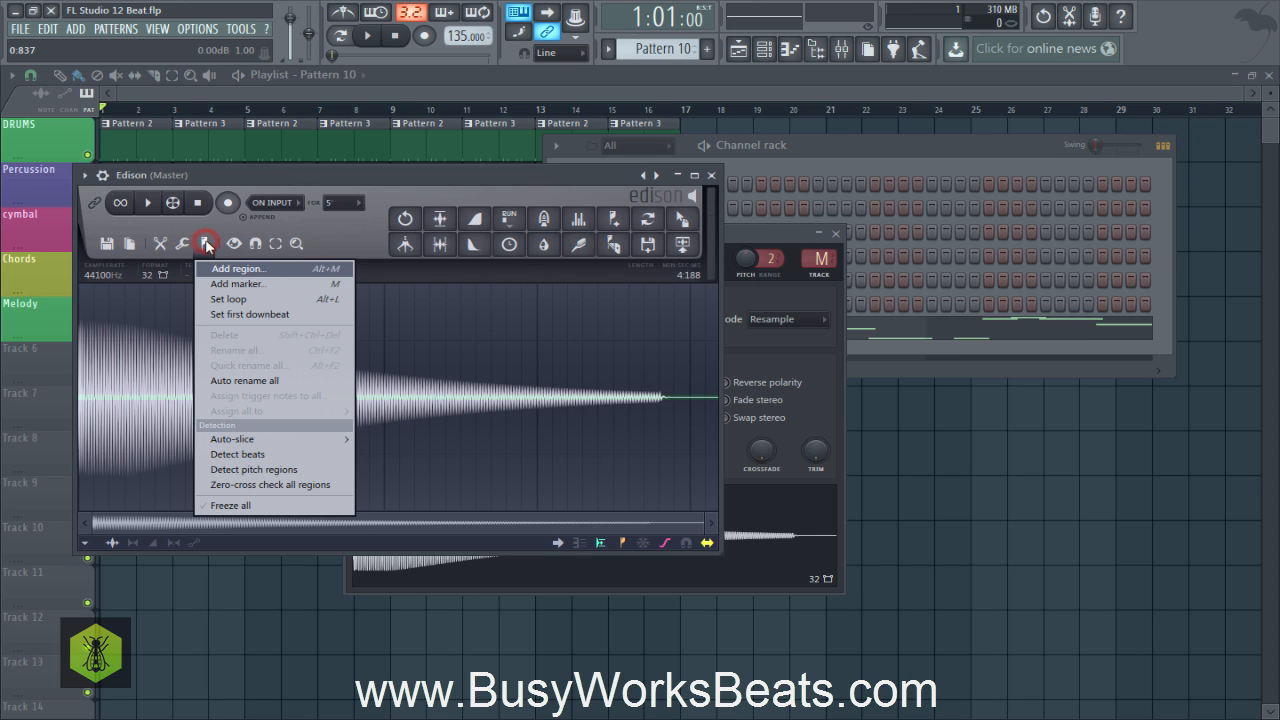
left_click(279, 469)
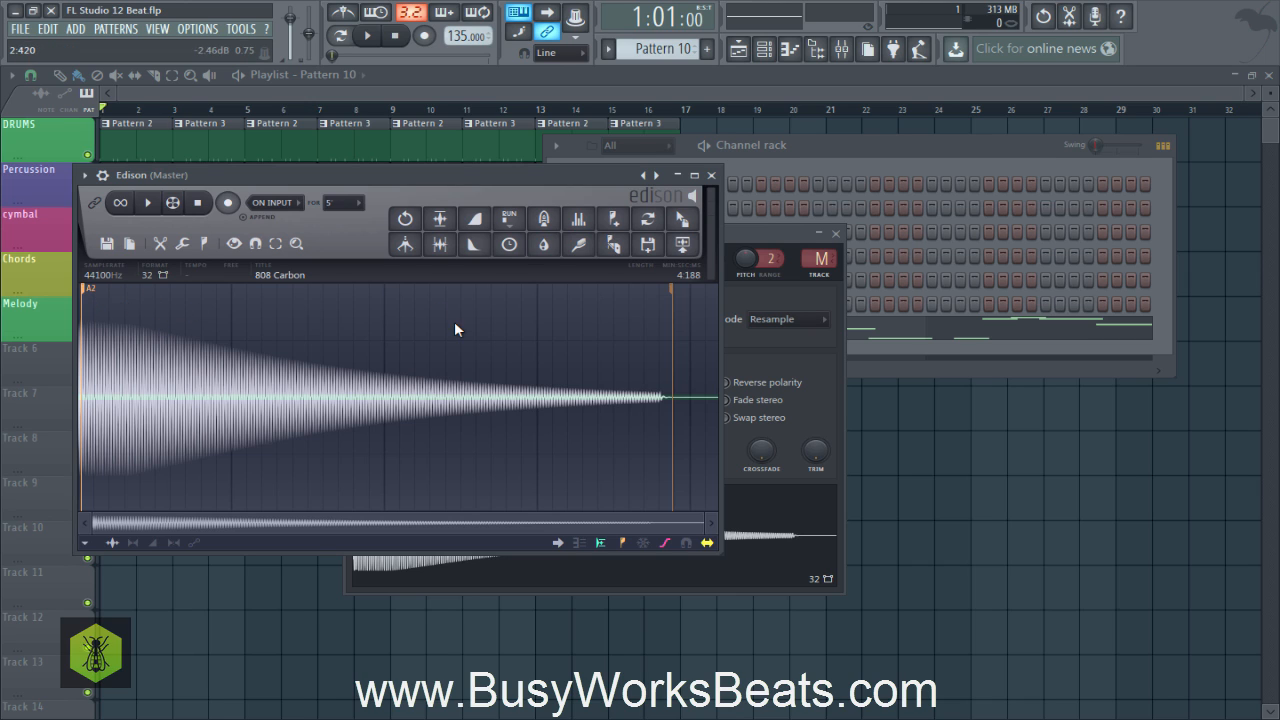
left_click(711, 176)
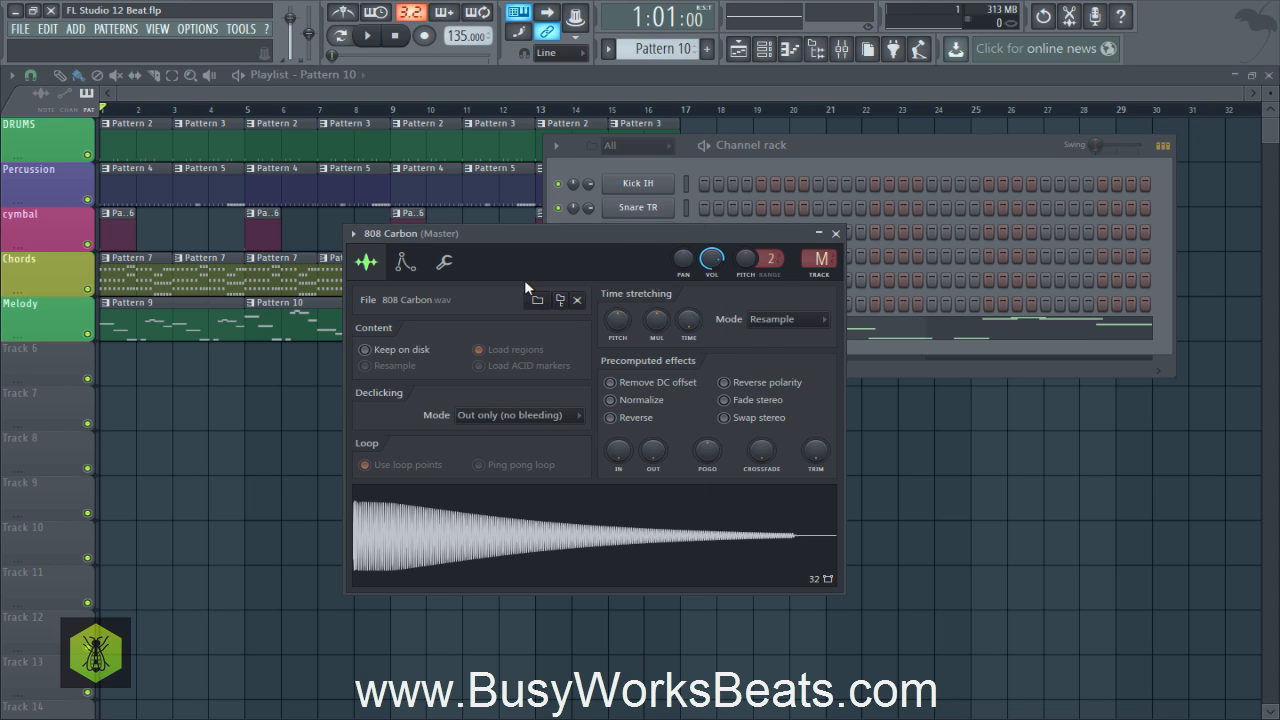
left_click(836, 233)
Reset the root note of the 808 Carbon sampler channel and set it to A4
left_click(763, 48)
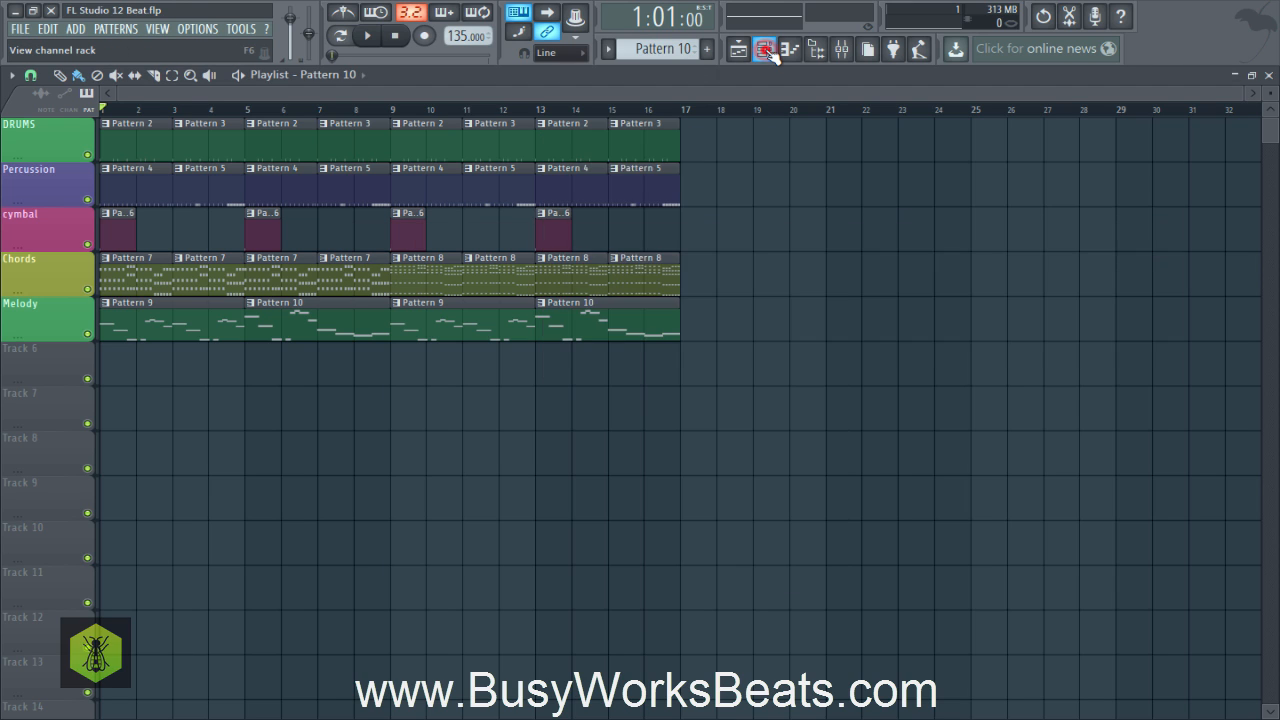
left_click(763, 48)
left_click(650, 280)
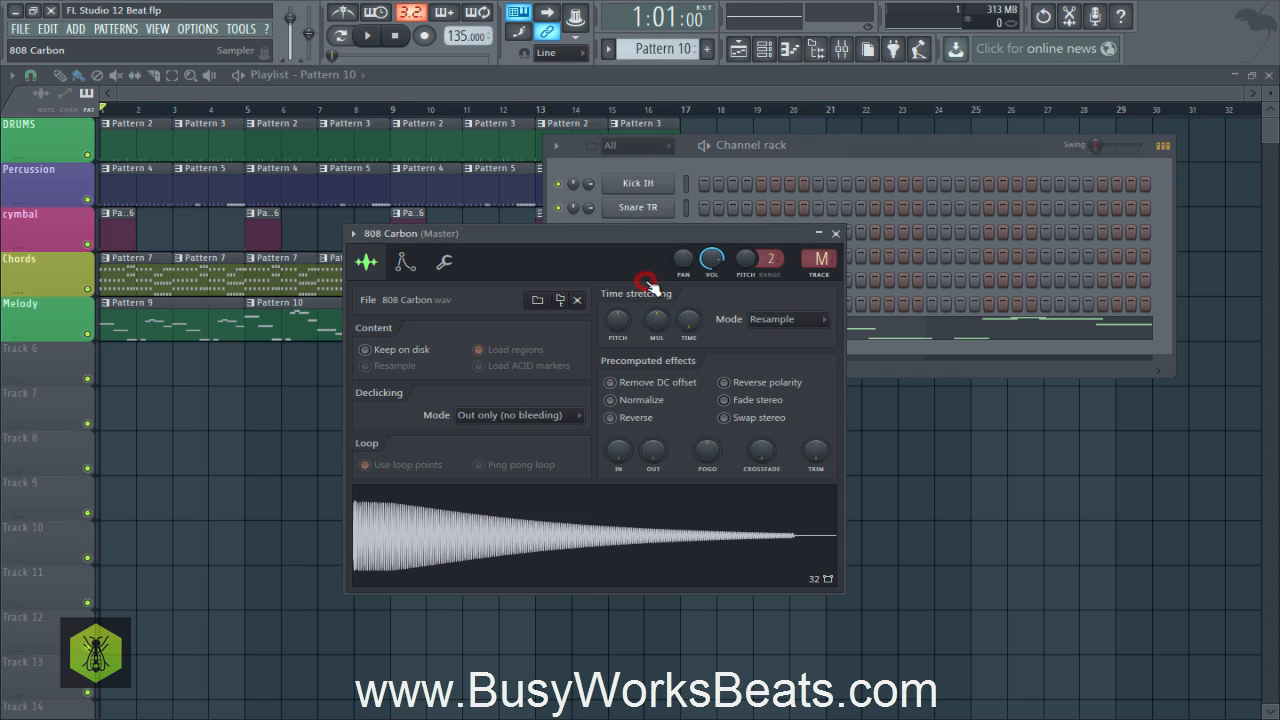
left_click(407, 263)
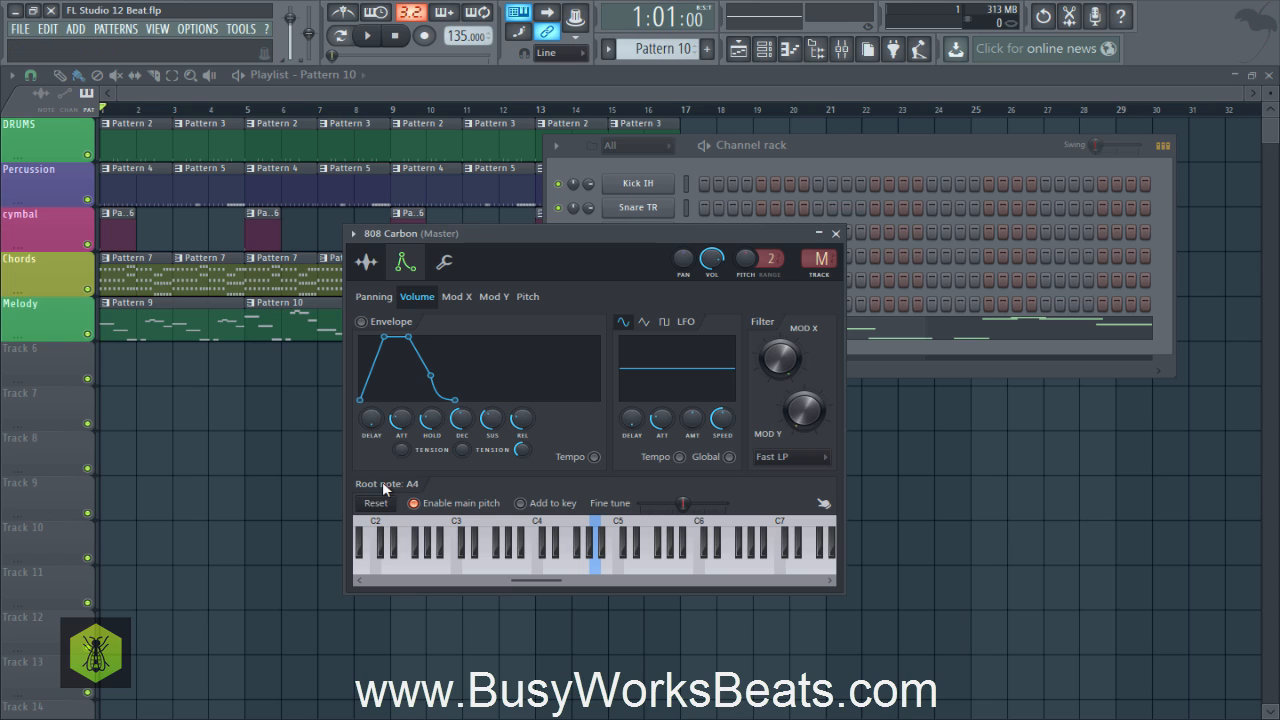
left_click(390, 506)
right_click(597, 527)
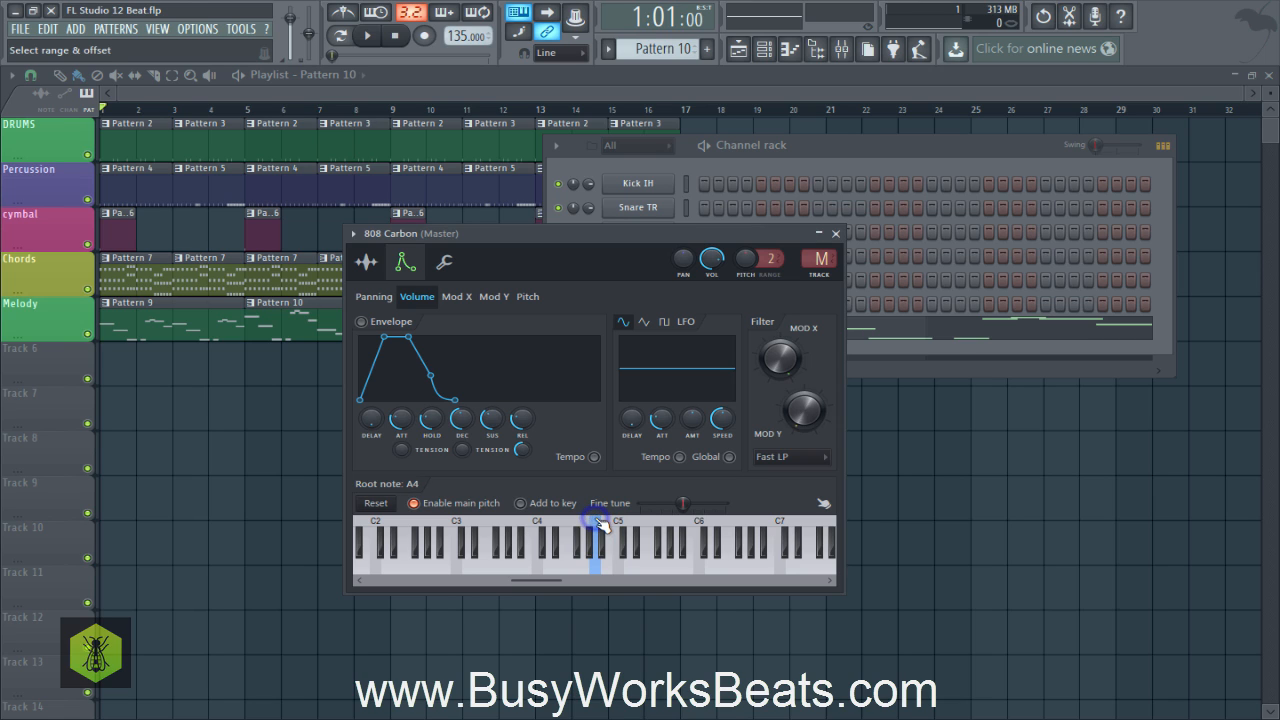
left_click(376, 503)
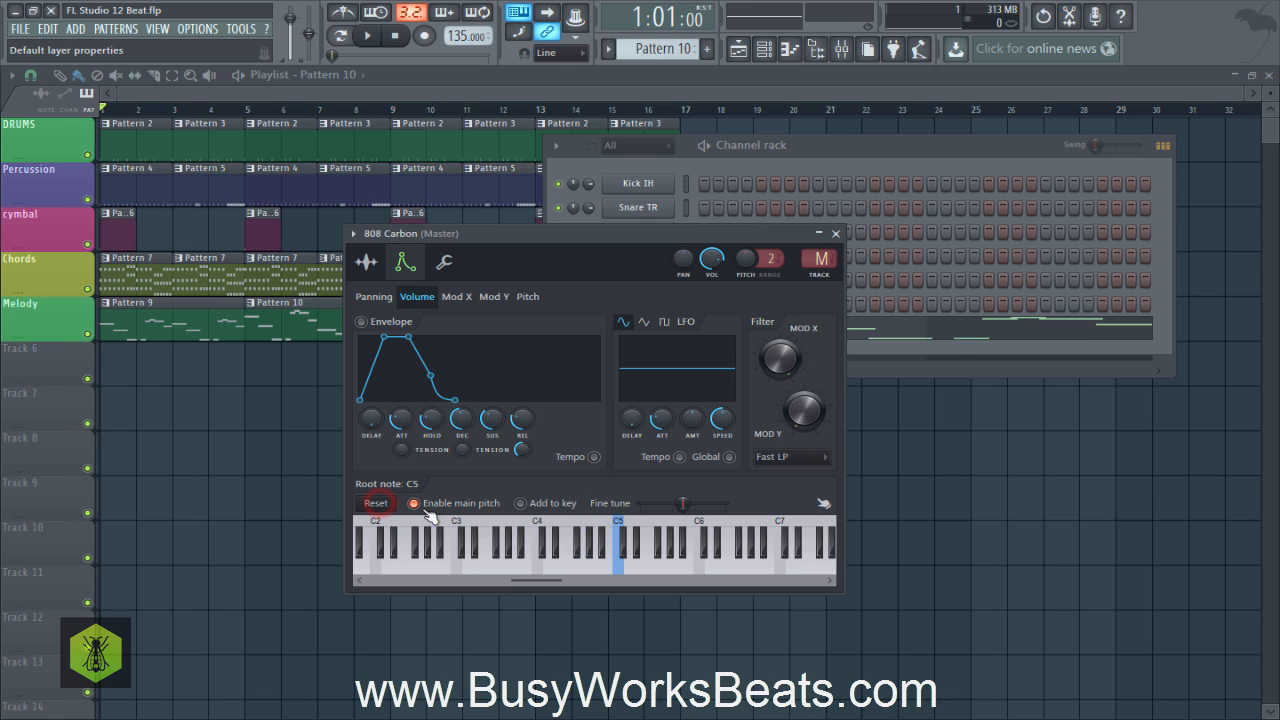
right_click(597, 527)
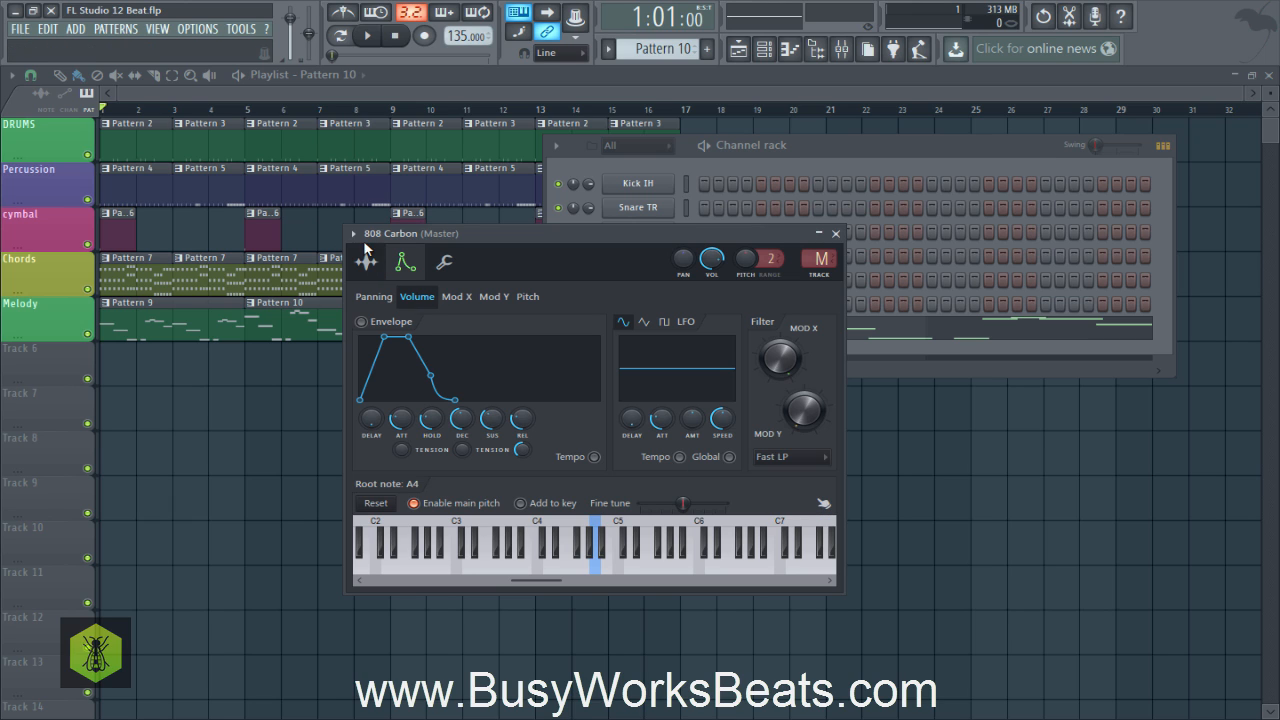
left_click(830, 235)
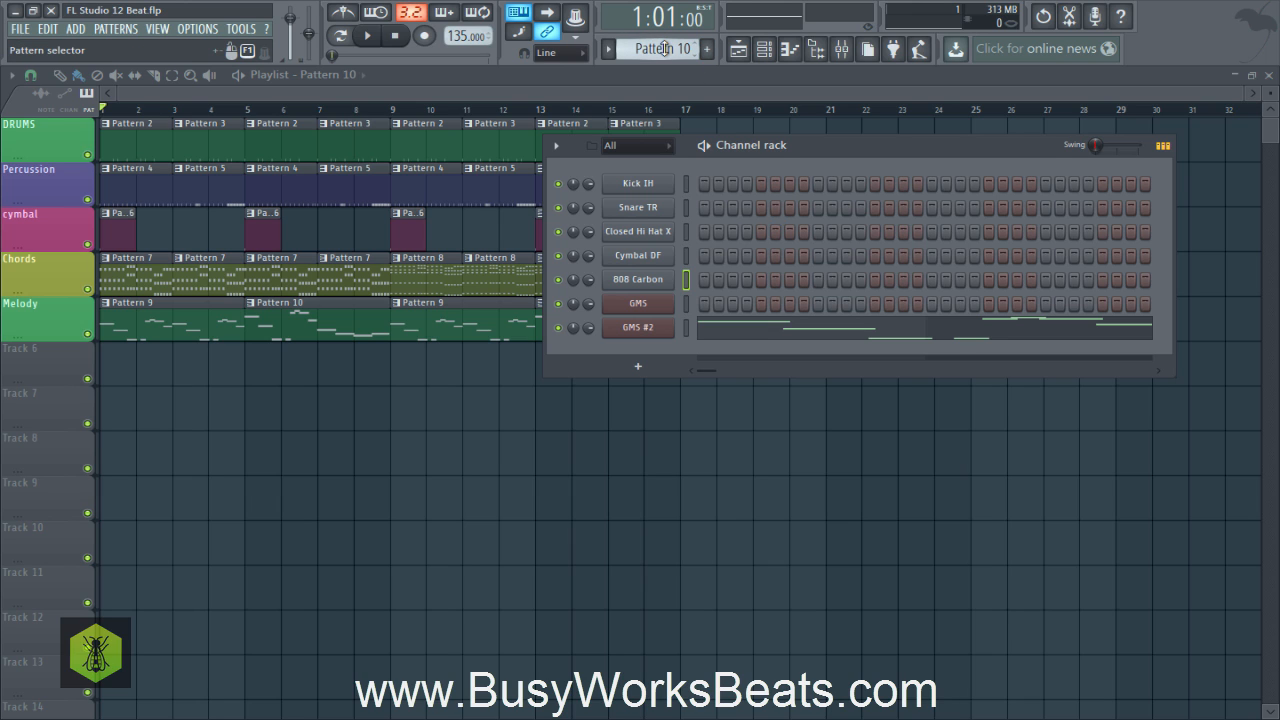
Switch to Pattern 11, enable Porta and Mono polyphony for the 808 Carbon channel and adjust its slide time
scroll(662, 48, "down", 1)
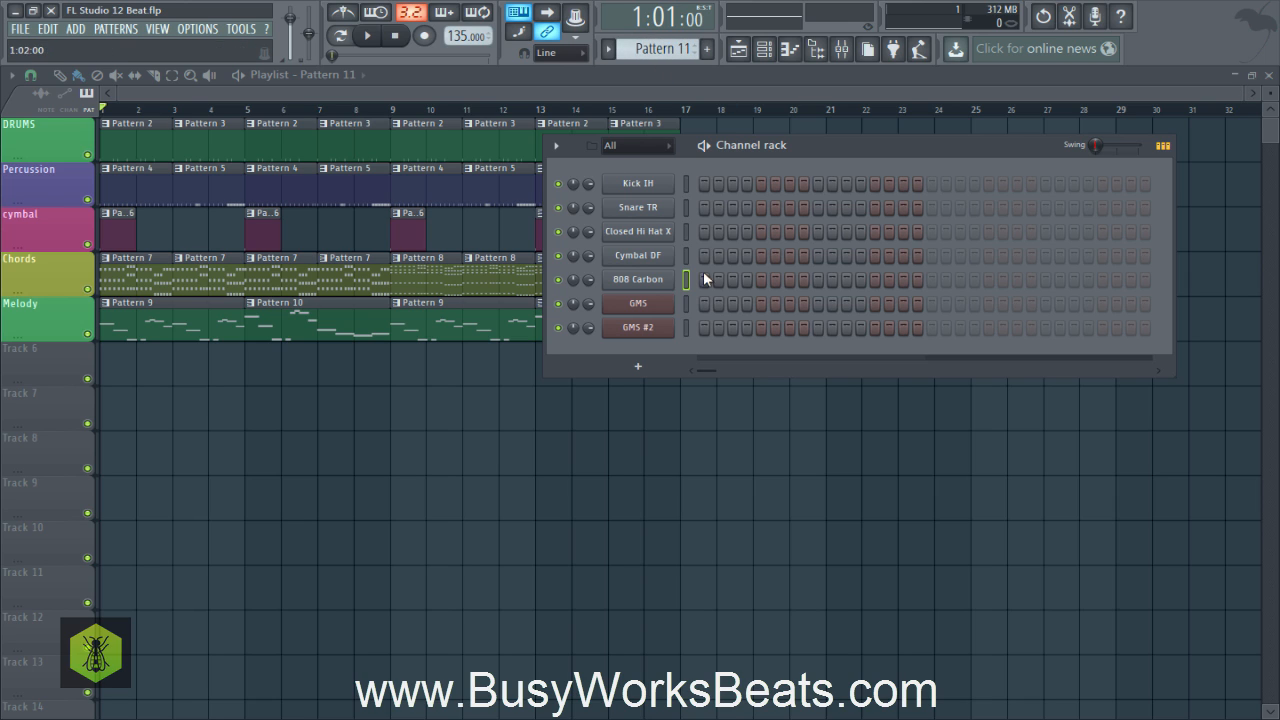
left_click(648, 281)
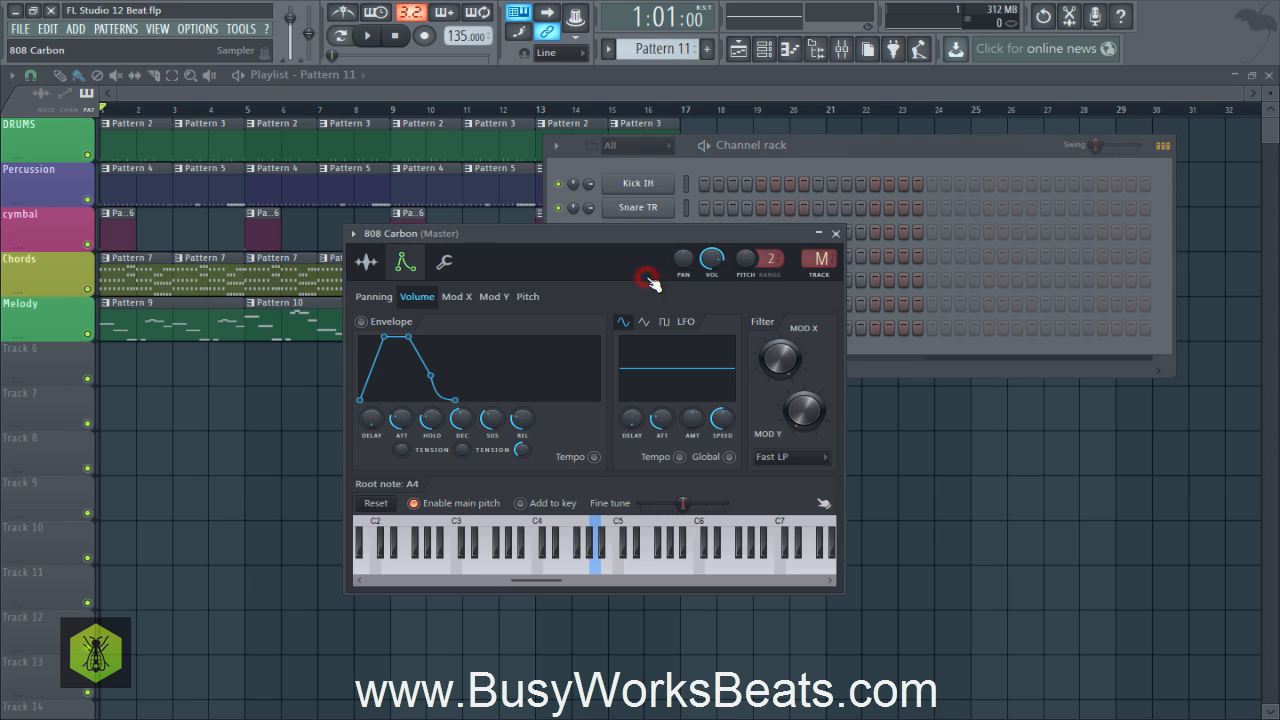
left_click(446, 264)
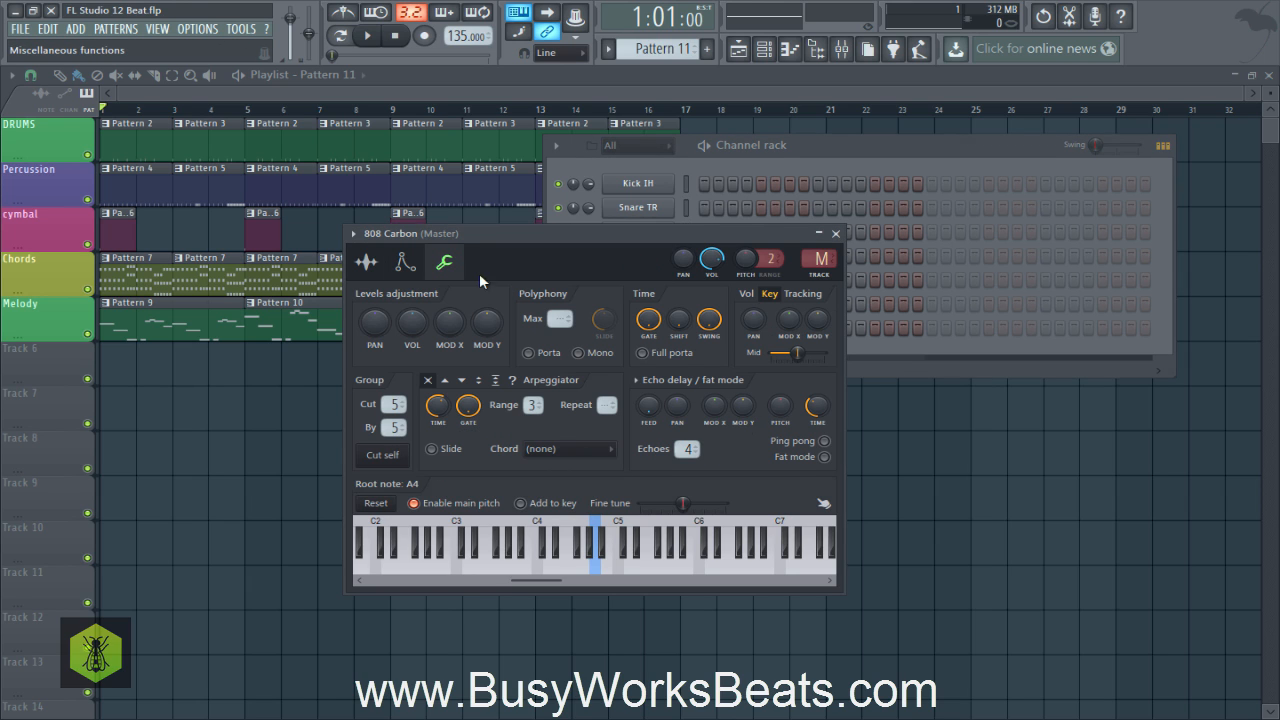
left_click(528, 353)
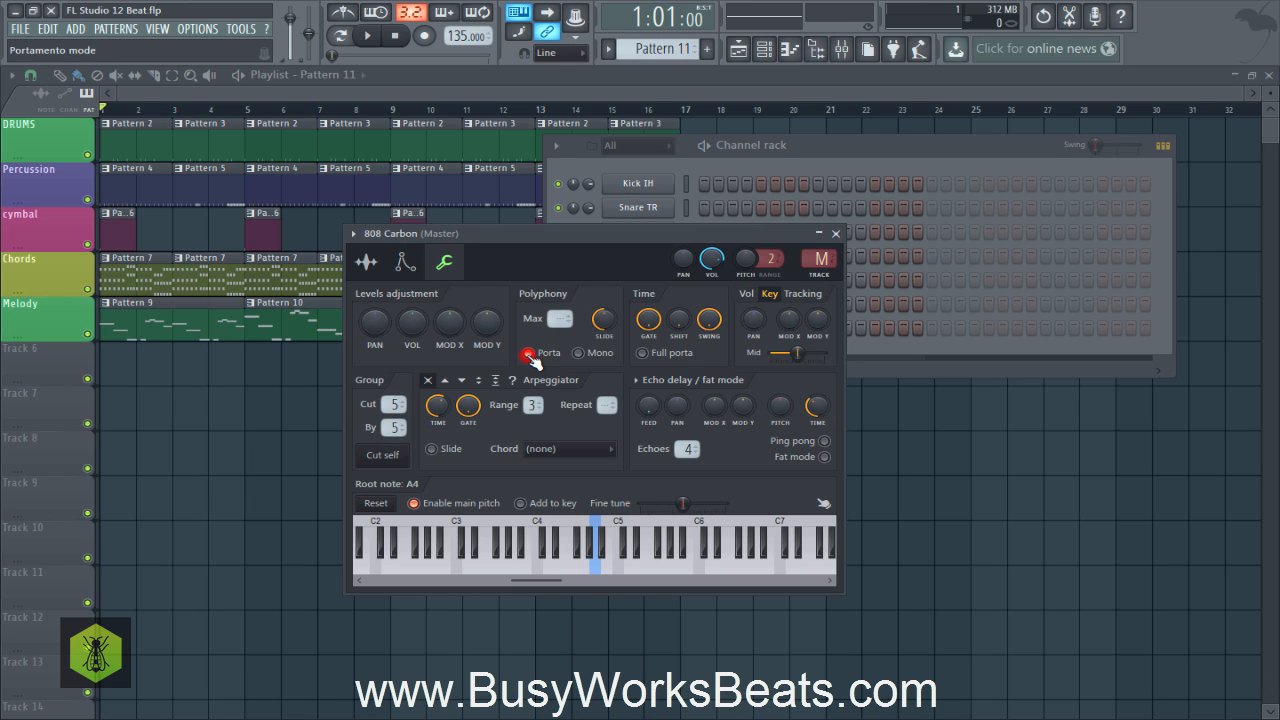
left_click(578, 353)
left_click_drag(603, 321, 603, 316)
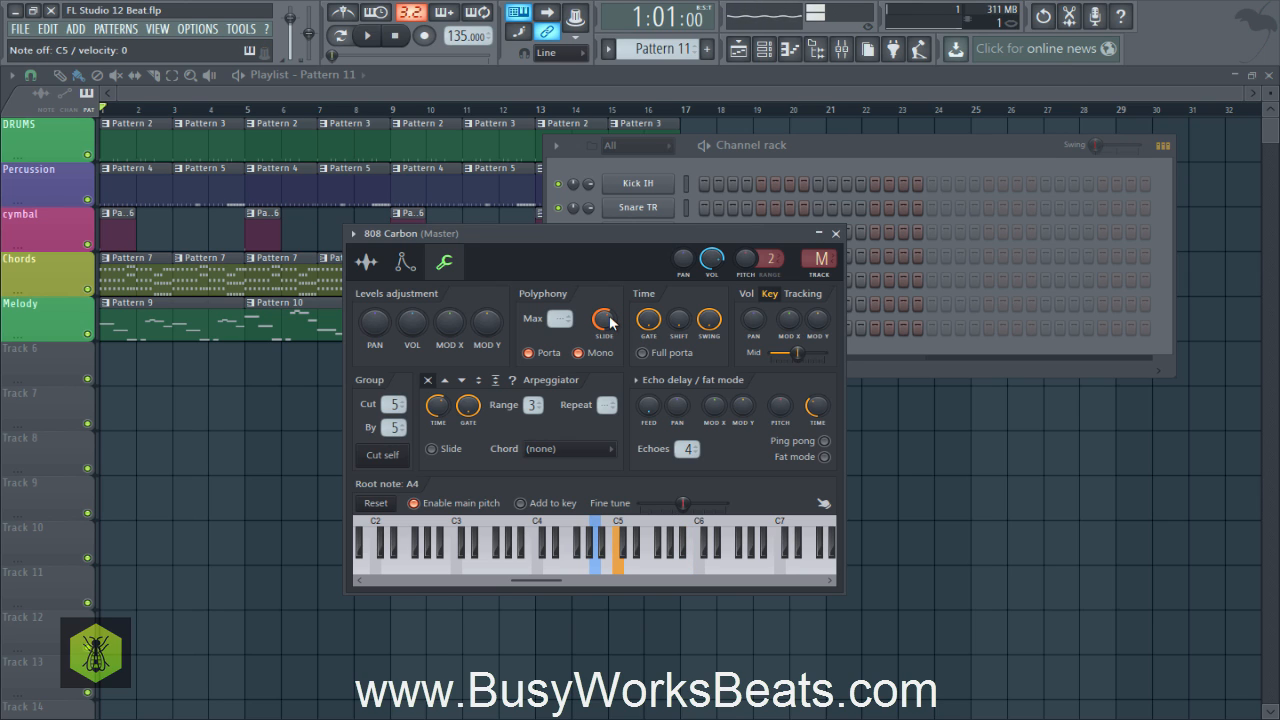
left_click(835, 234)
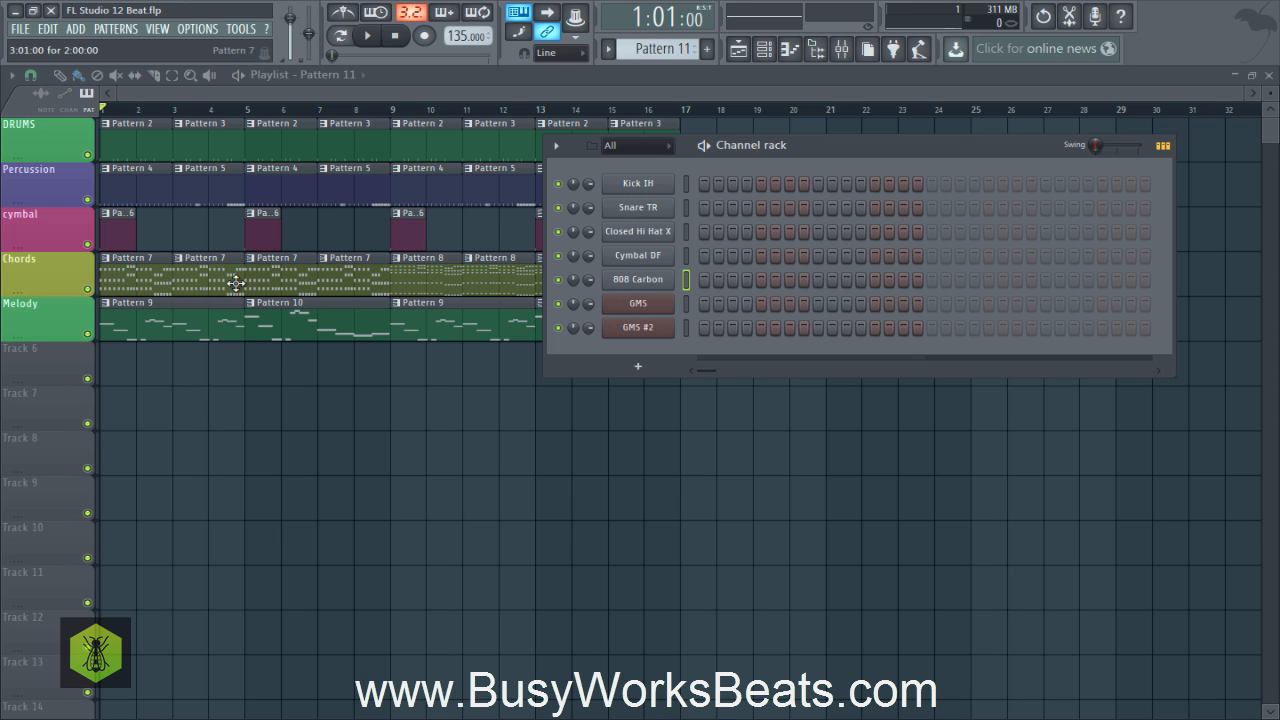
Copy the GMS chord notes from Pattern 7 into the 808 Carbon channel of Pattern 11
left_click_drag(677, 51, 678, 42)
left_click(686, 303)
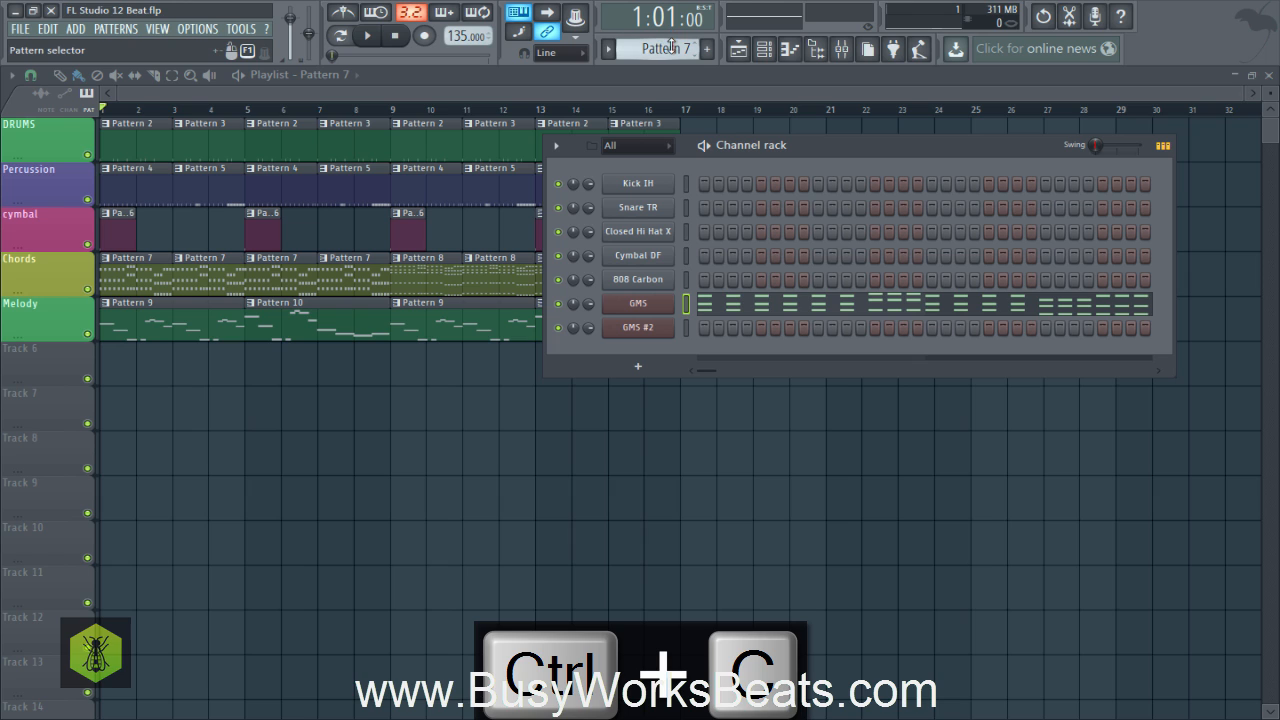
scroll(670, 47, "down", 4)
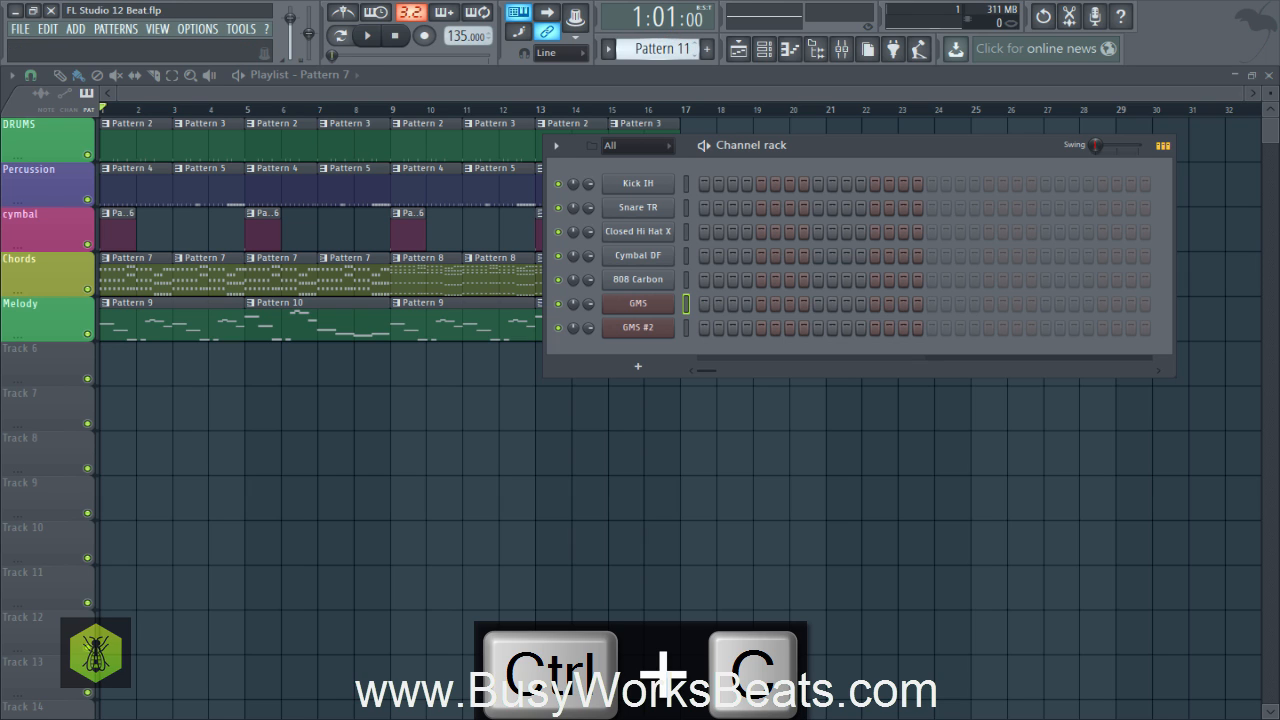
left_click(687, 280)
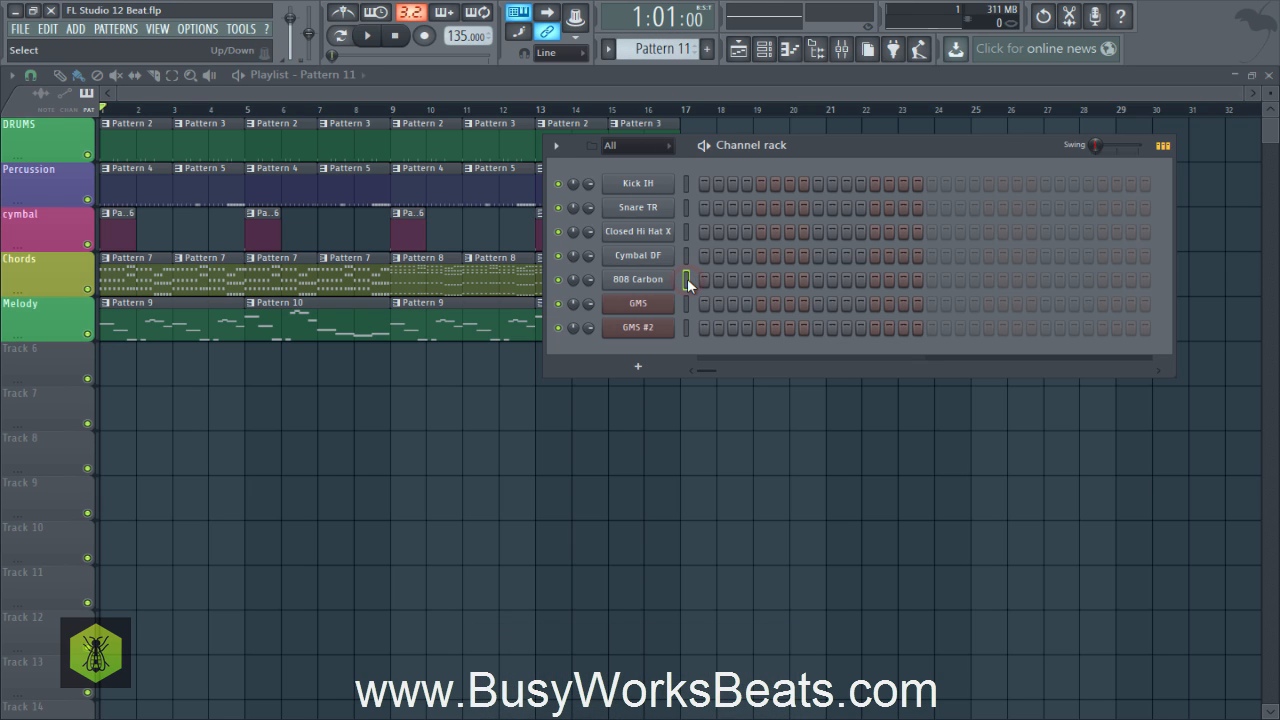
key("ctrl+v")
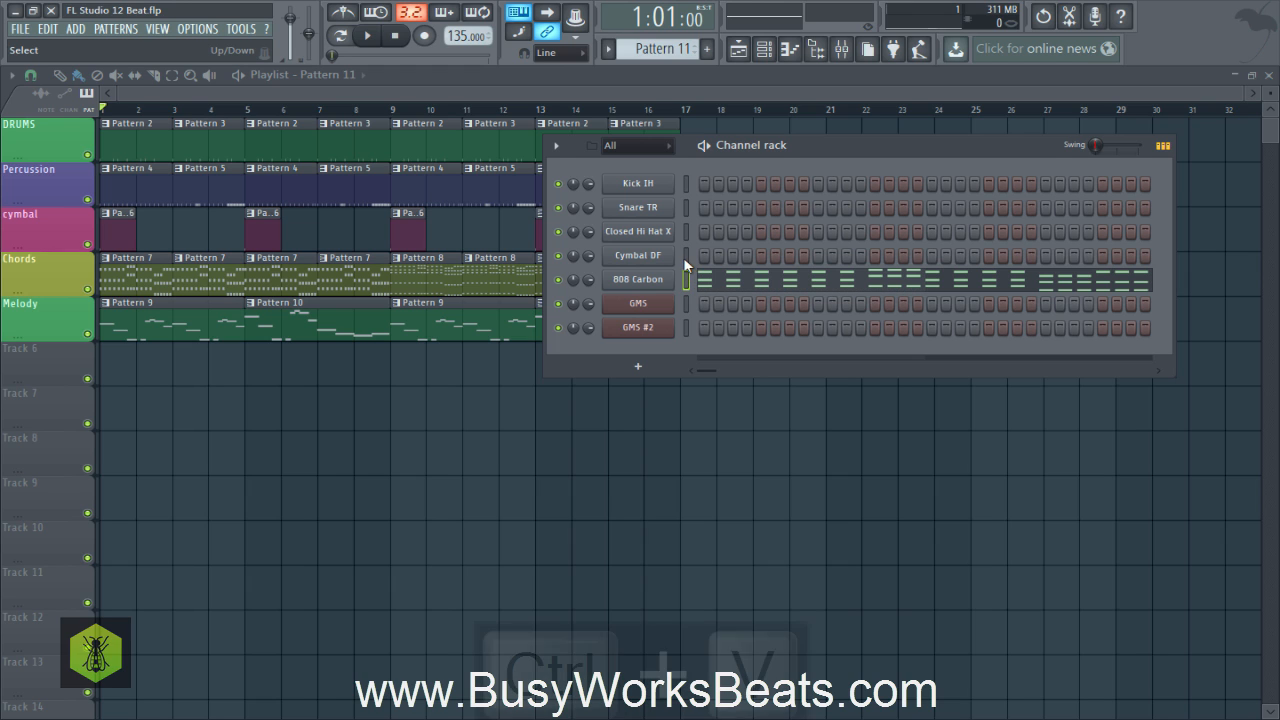
Delete all upper chord notes from the 808 Carbon piano roll, keeping only the lowest A4 and G4 notes
left_click(733, 290)
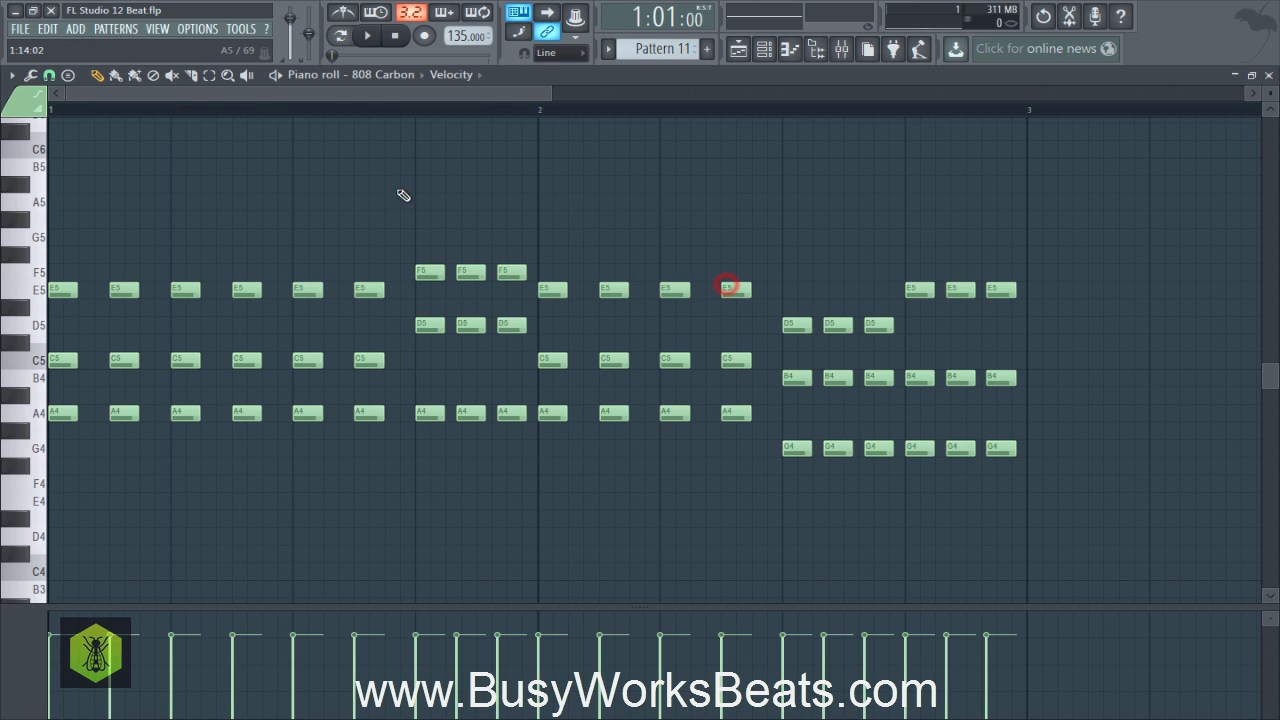
scroll(349, 114, "down", 3)
scroll(180, 111, "left", 2)
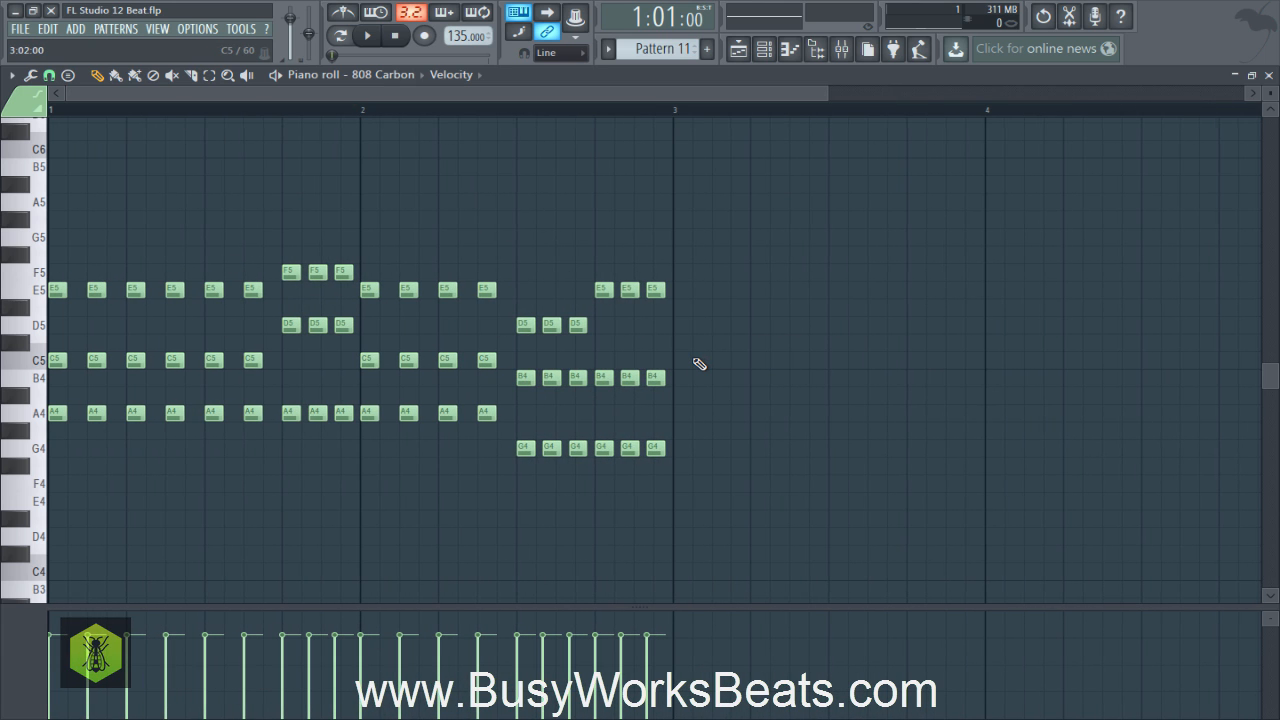
left_click_drag(688, 400, 517, 231)
left_click_drag(500, 383, 52, 193)
key("Delete")
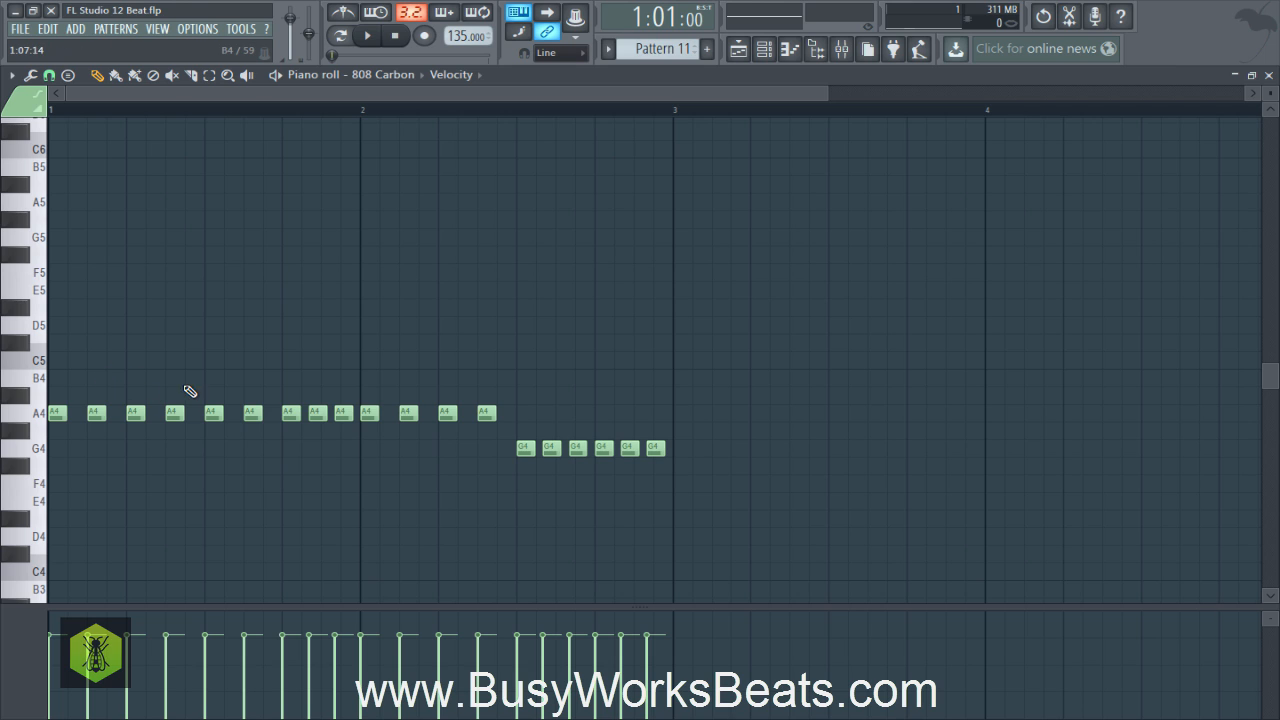
Select the A4 and G4 root notes in turn to examine the bass line
double_click(29, 414)
double_click(44, 448)
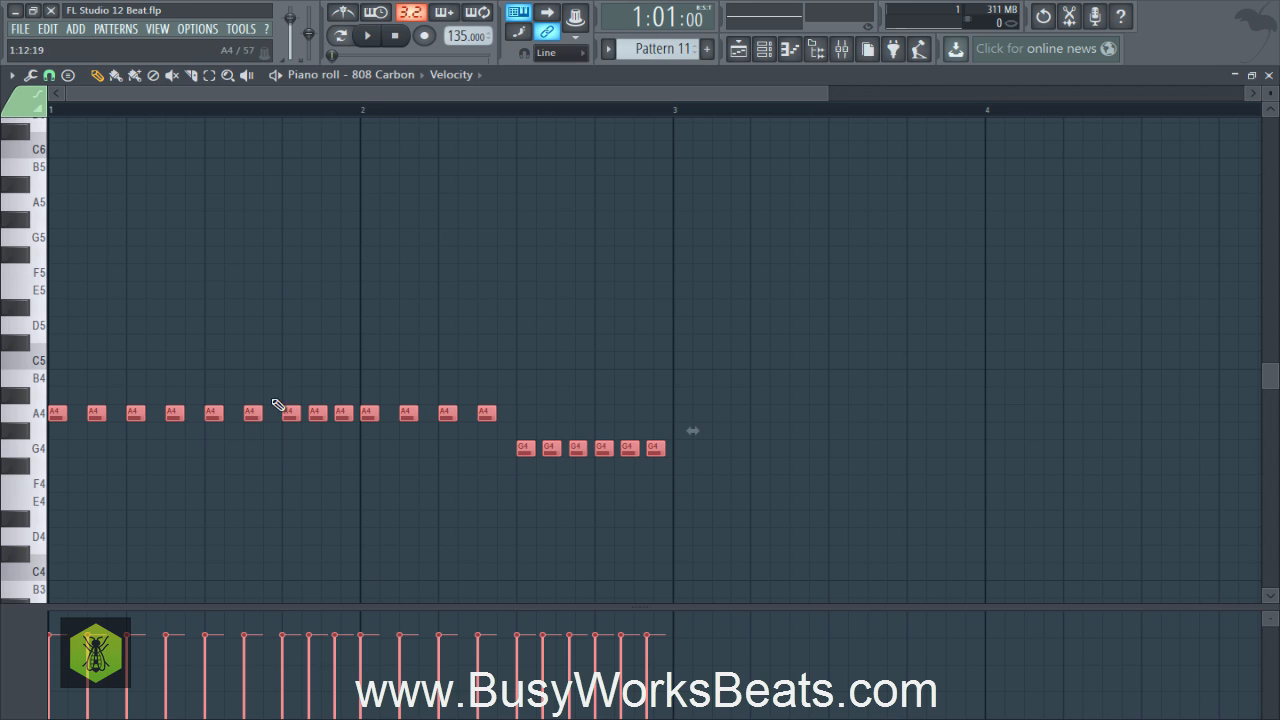
left_click_drag(513, 415, 20, 422)
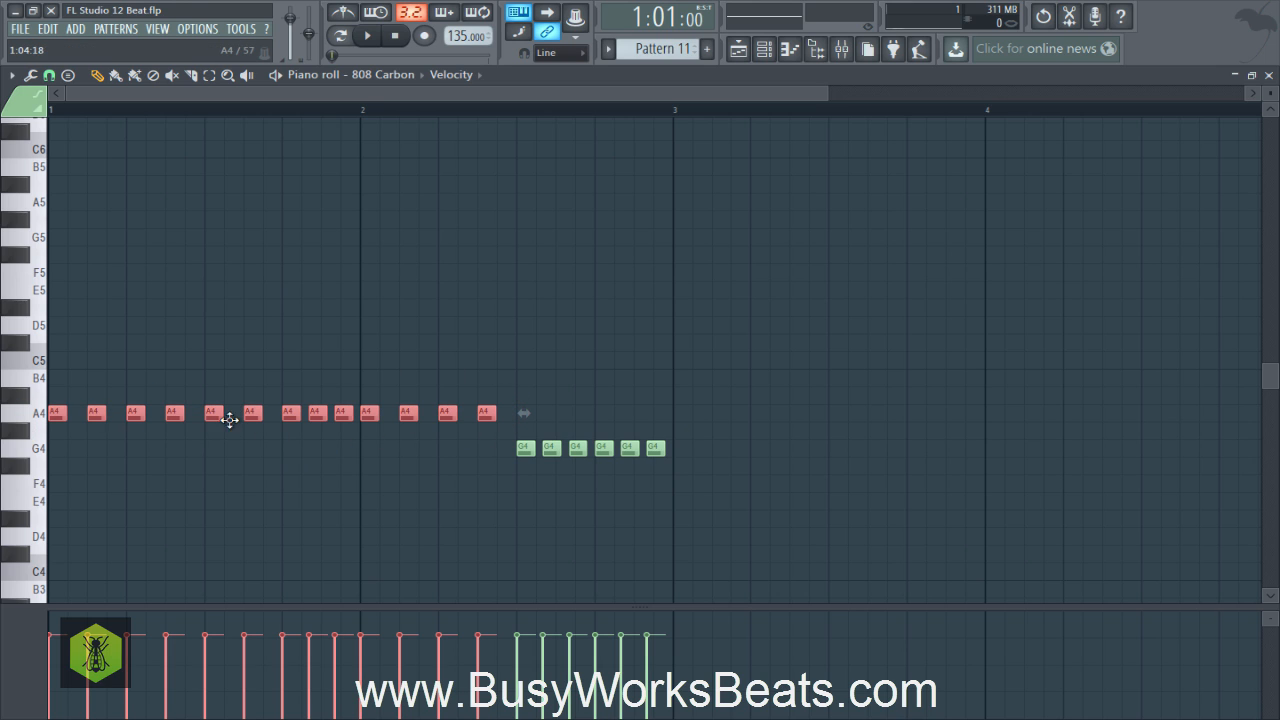
left_click_drag(523, 443, 657, 491)
left_click(655, 489)
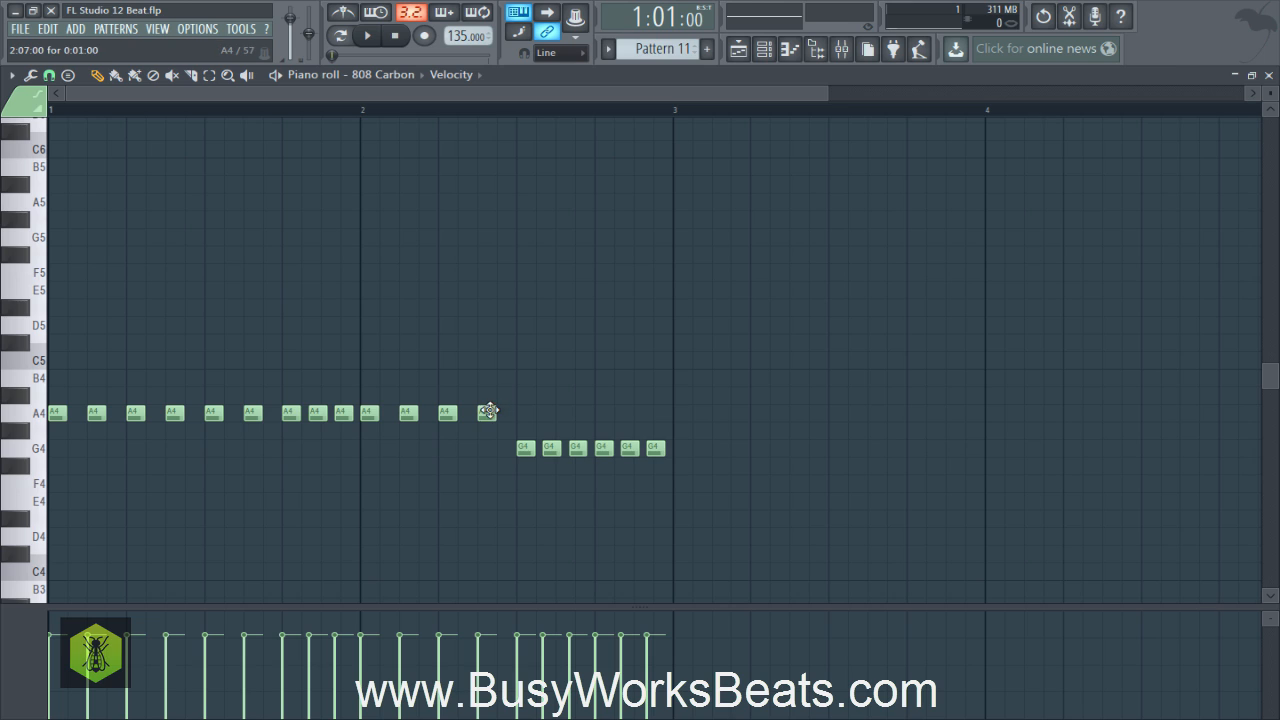
Delete the repeated 808 notes, keeping only the first A4 and the first G4
mouse_move(495, 420)
left_mouse_down()
mouse_move(106, 408)
mouse_move(495, 406)
left_mouse_up()
key("Delete")
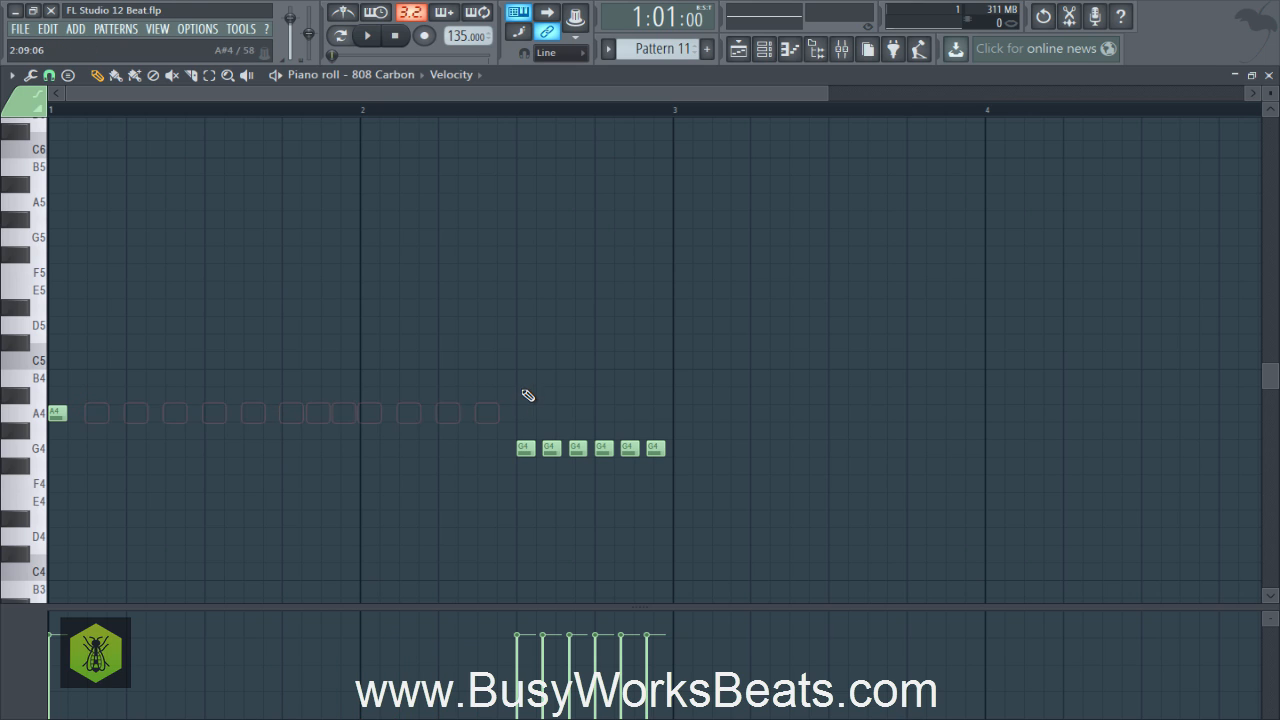
left_click_drag(562, 452, 666, 463)
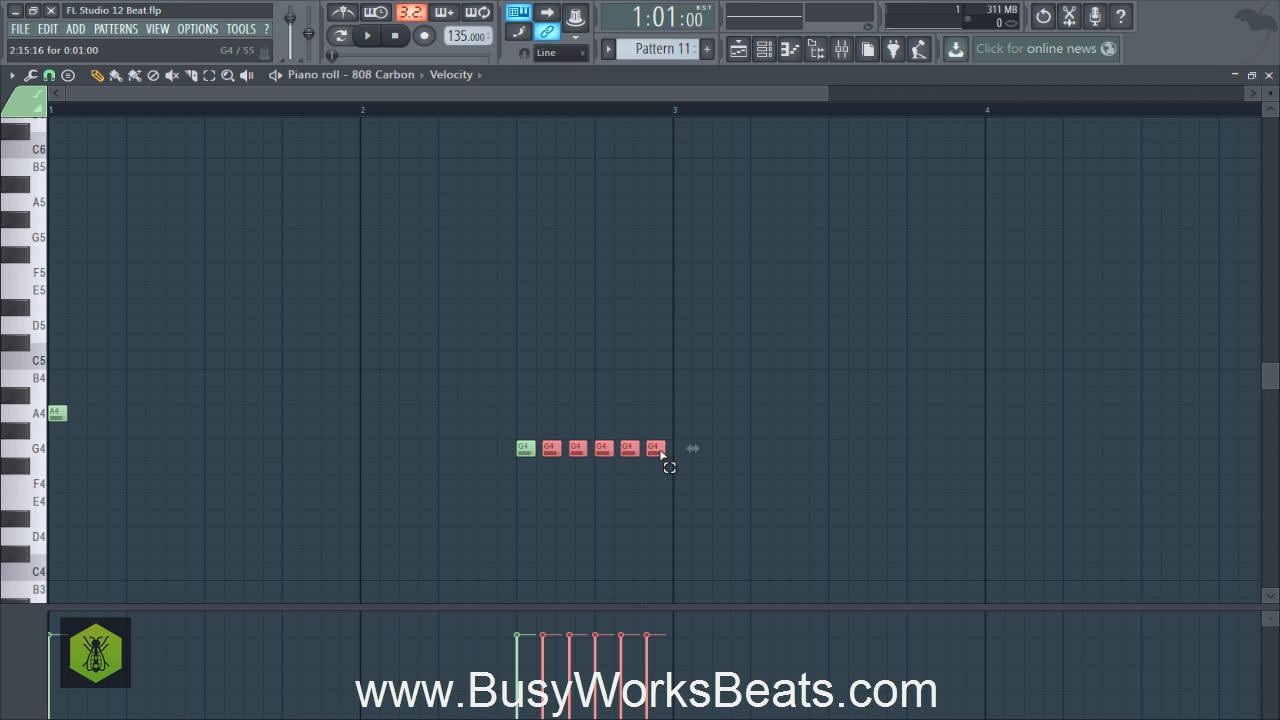
left_click_drag(560, 457, 551, 453)
key("Delete")
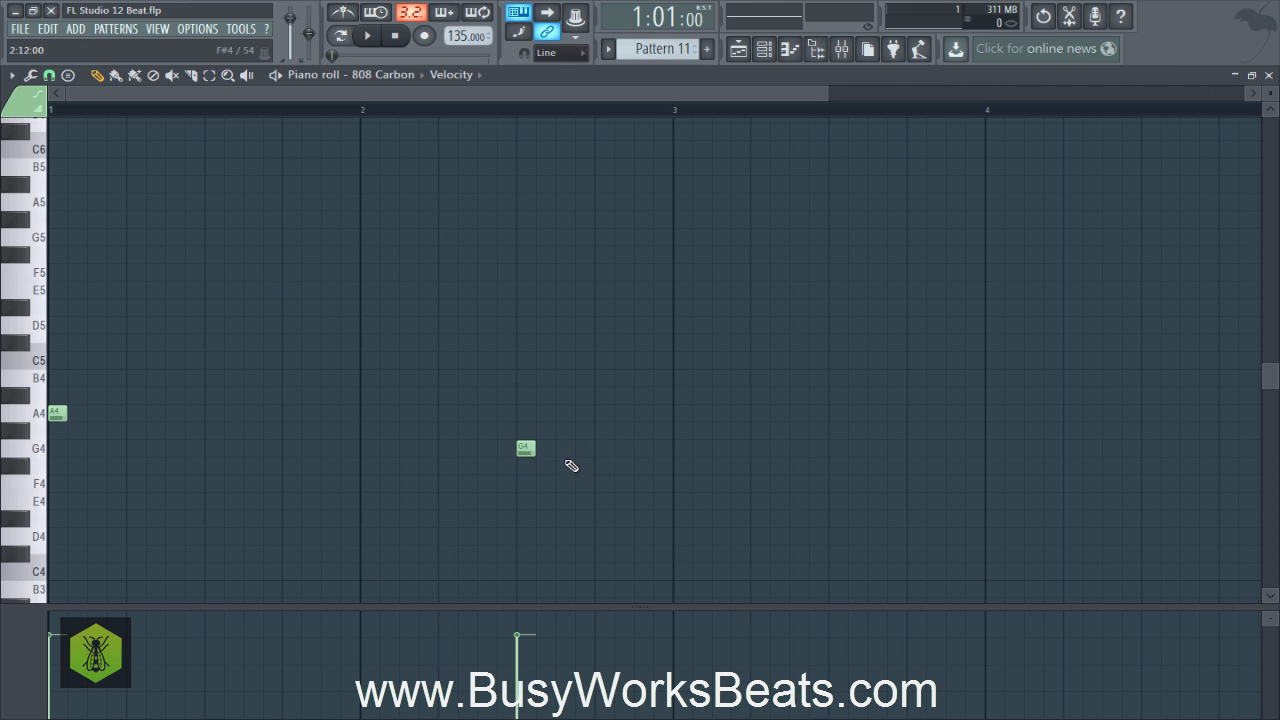
right_click(292, 367)
Name playlist Track 6 "808" and colour it purple
left_click(740, 52)
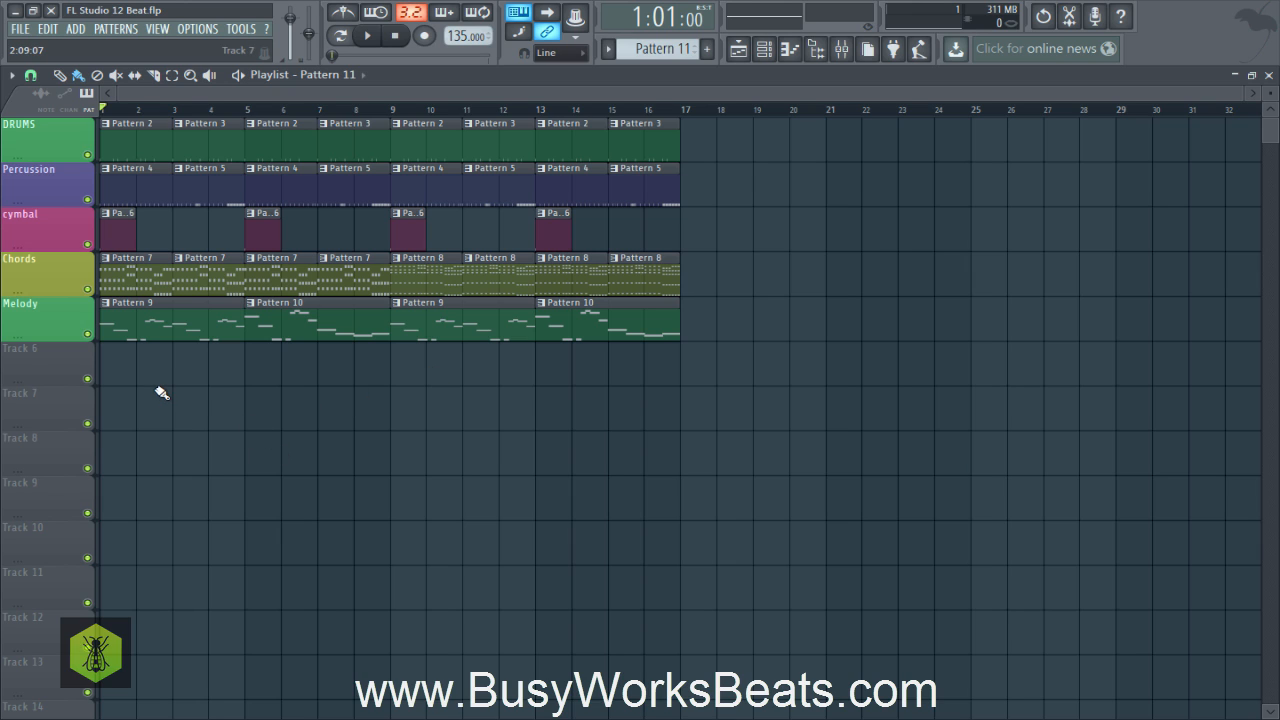
right_click(32, 360)
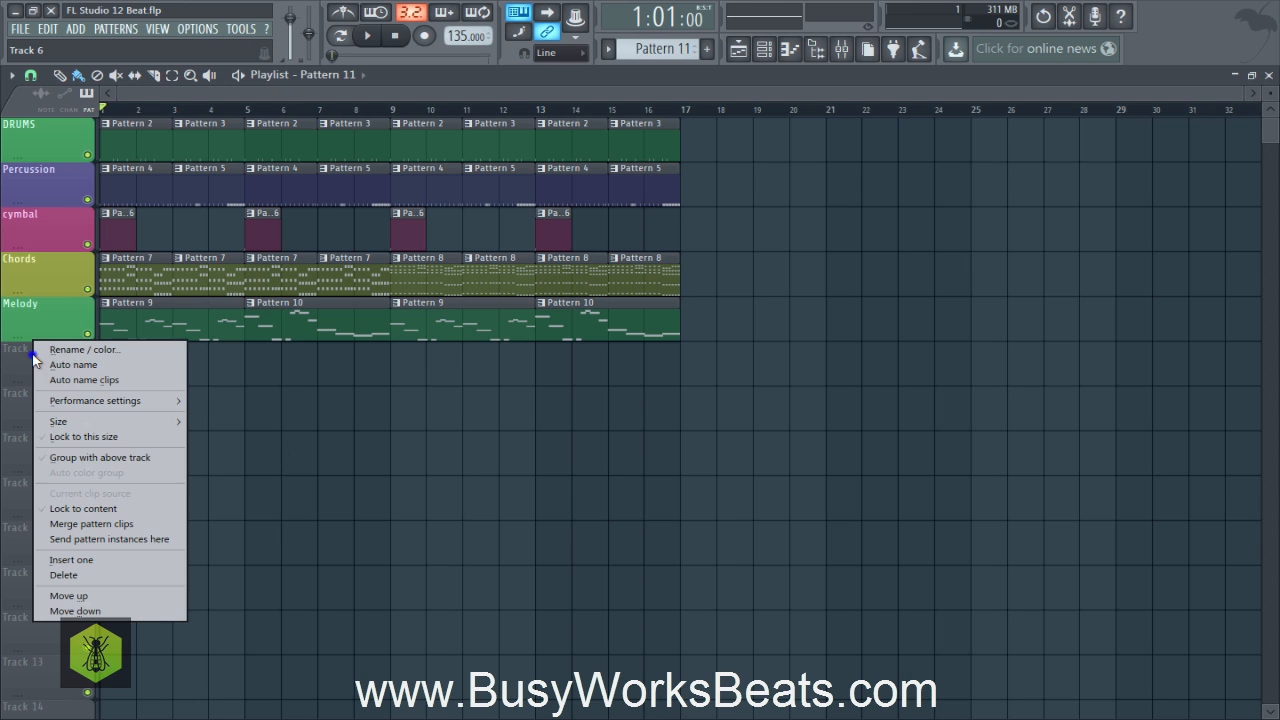
left_click(81, 354)
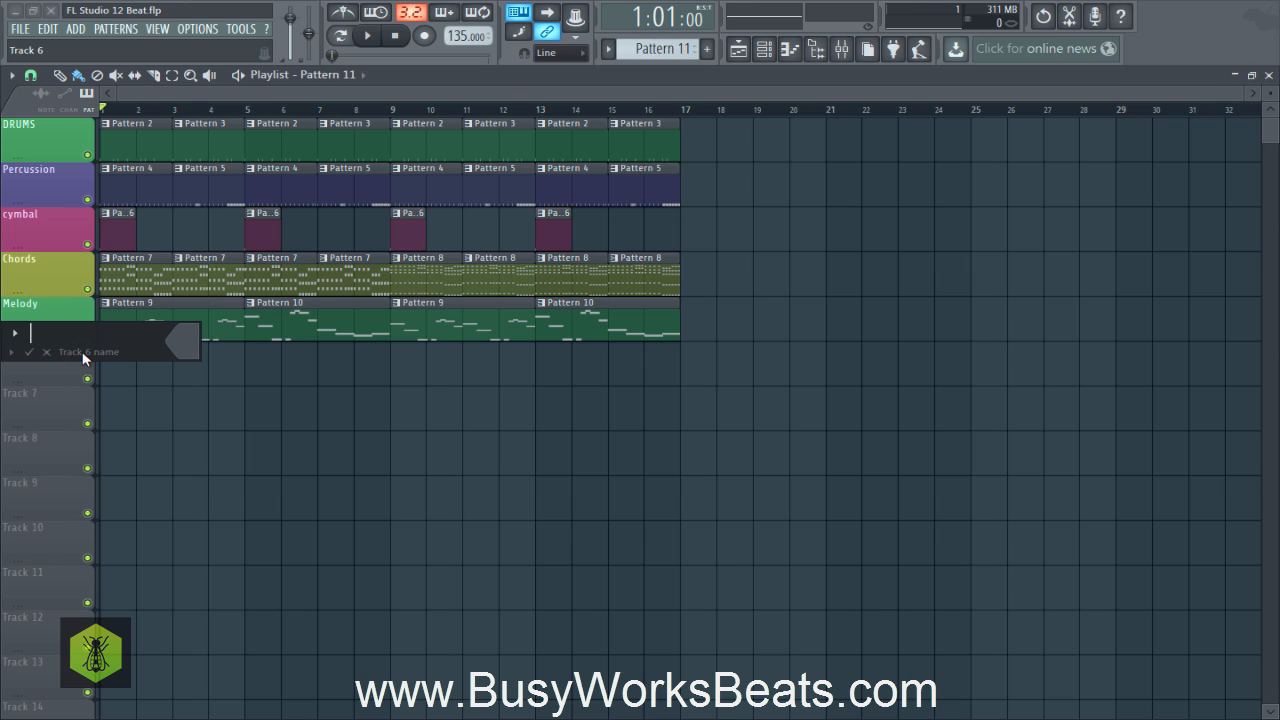
type("808")
left_click(177, 350)
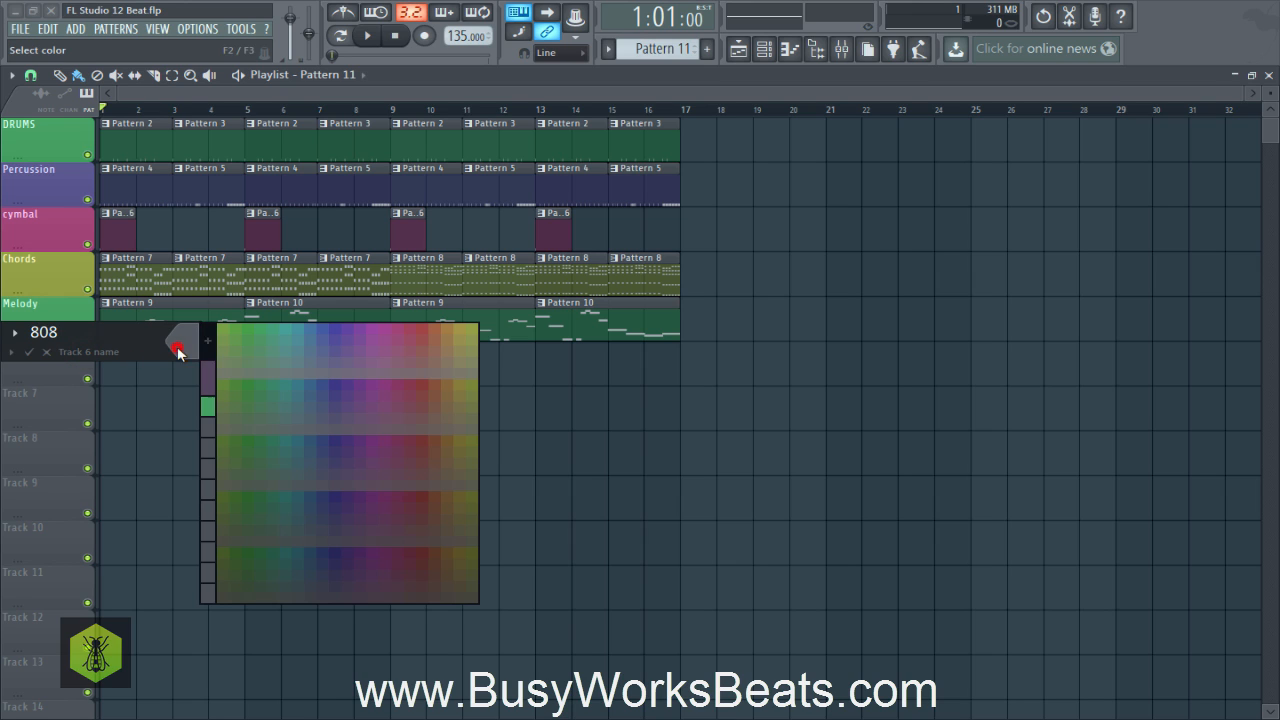
left_click(357, 329)
key("Return")
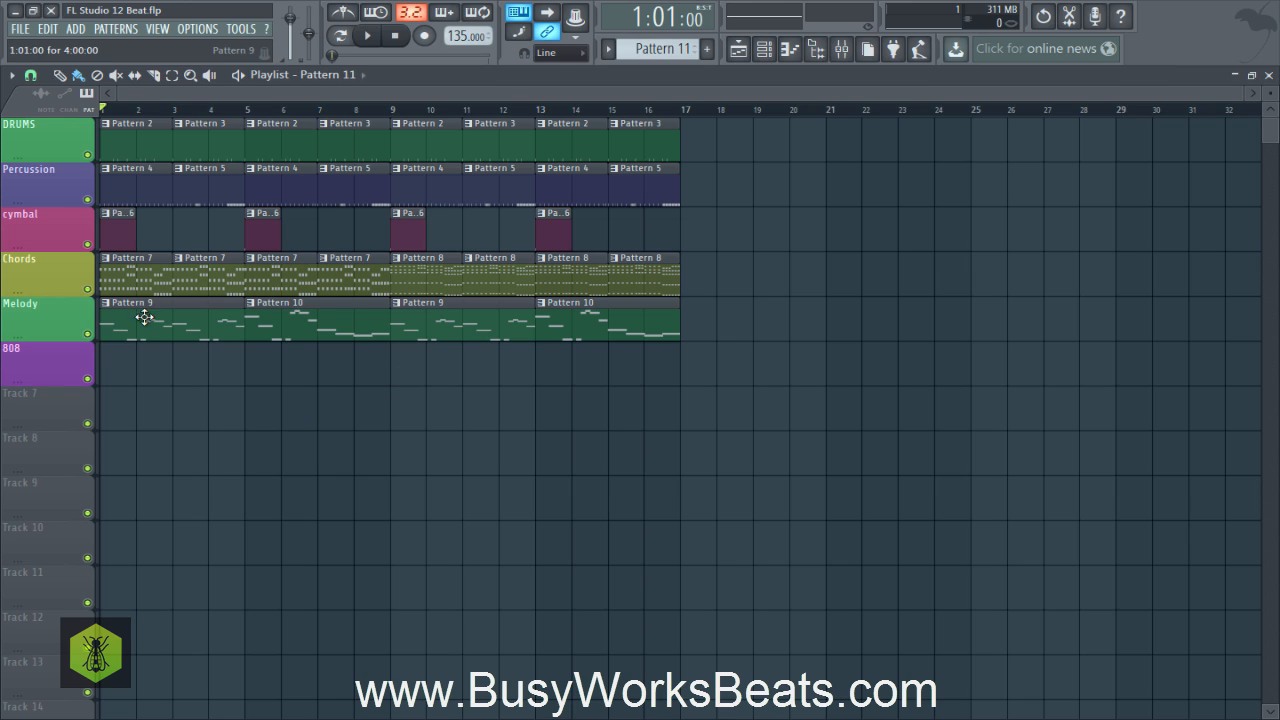
Fill the 808 playlist track with back-to-back Pattern 11 clips from bar 1 through bar 16
left_click(88, 94)
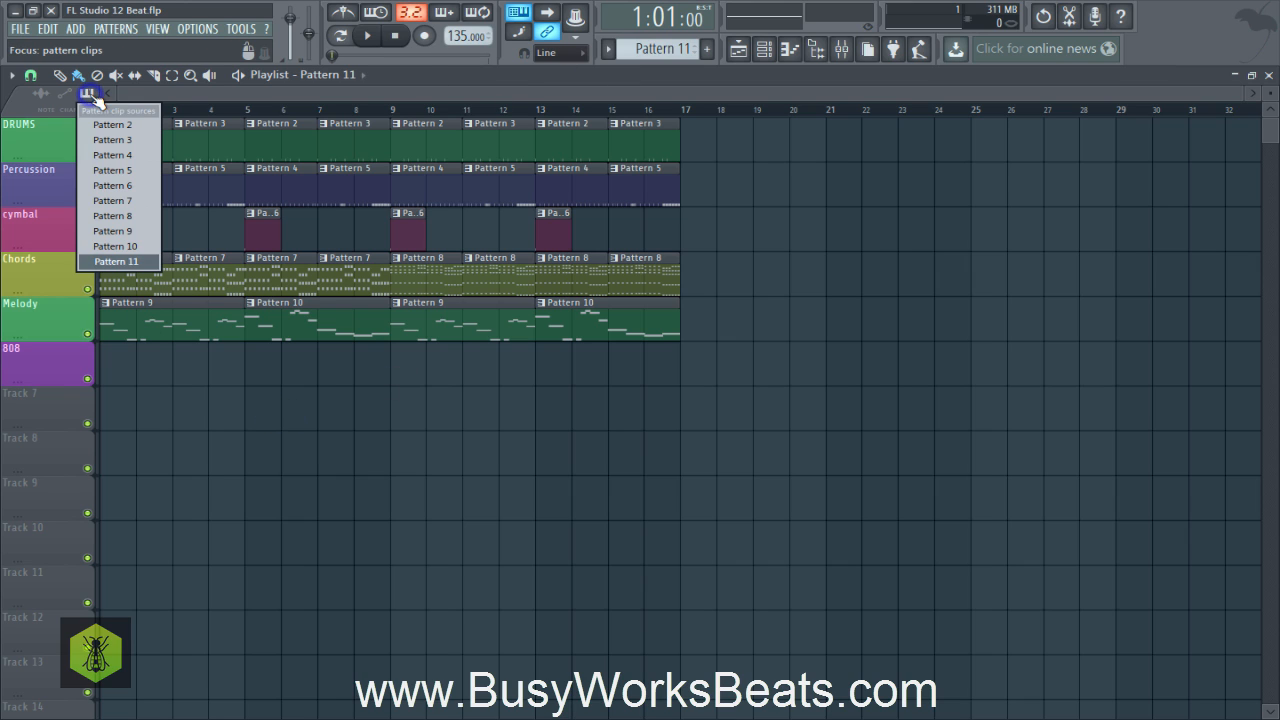
left_click(114, 267)
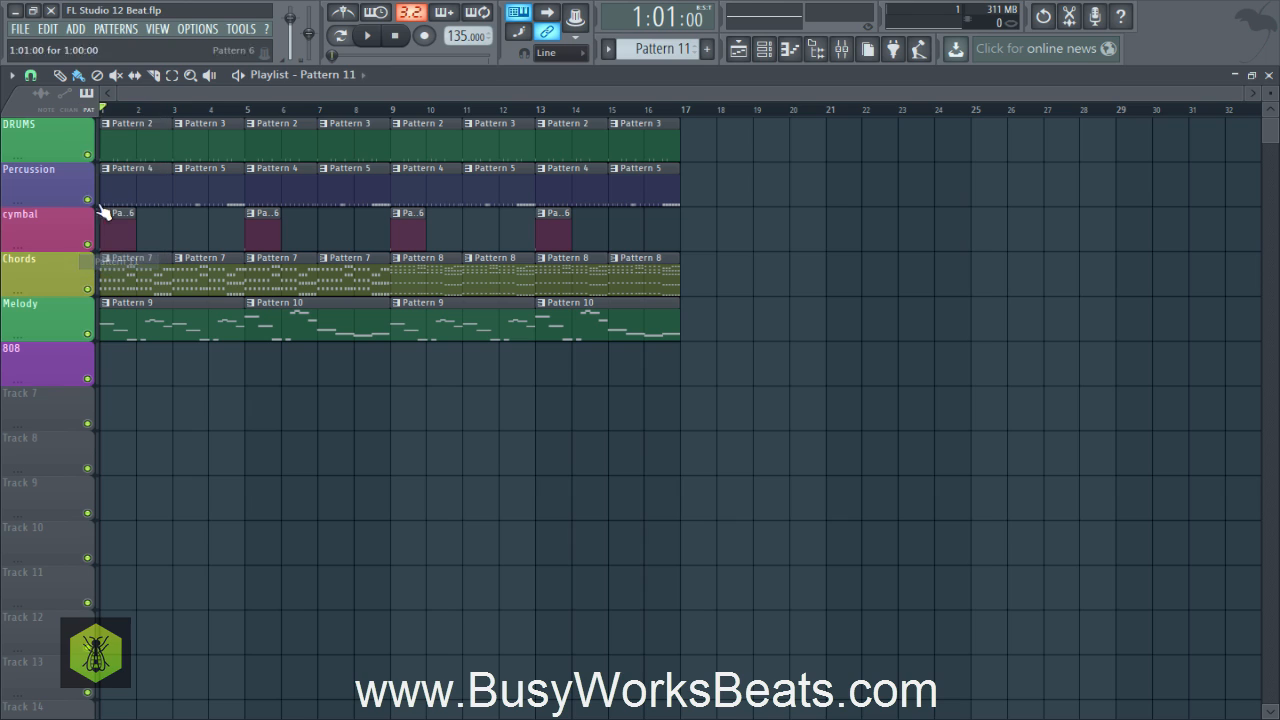
left_click(89, 95)
left_click(107, 262)
left_click(112, 372)
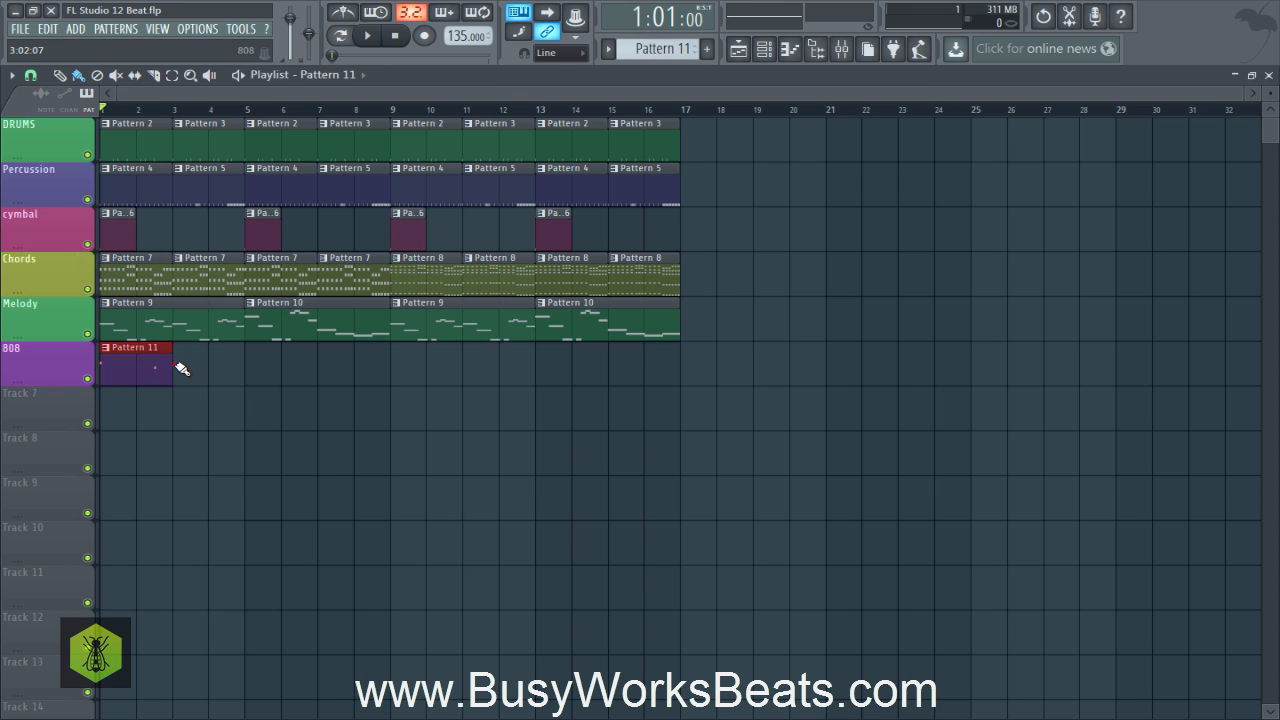
left_click_drag(180, 368, 640, 374)
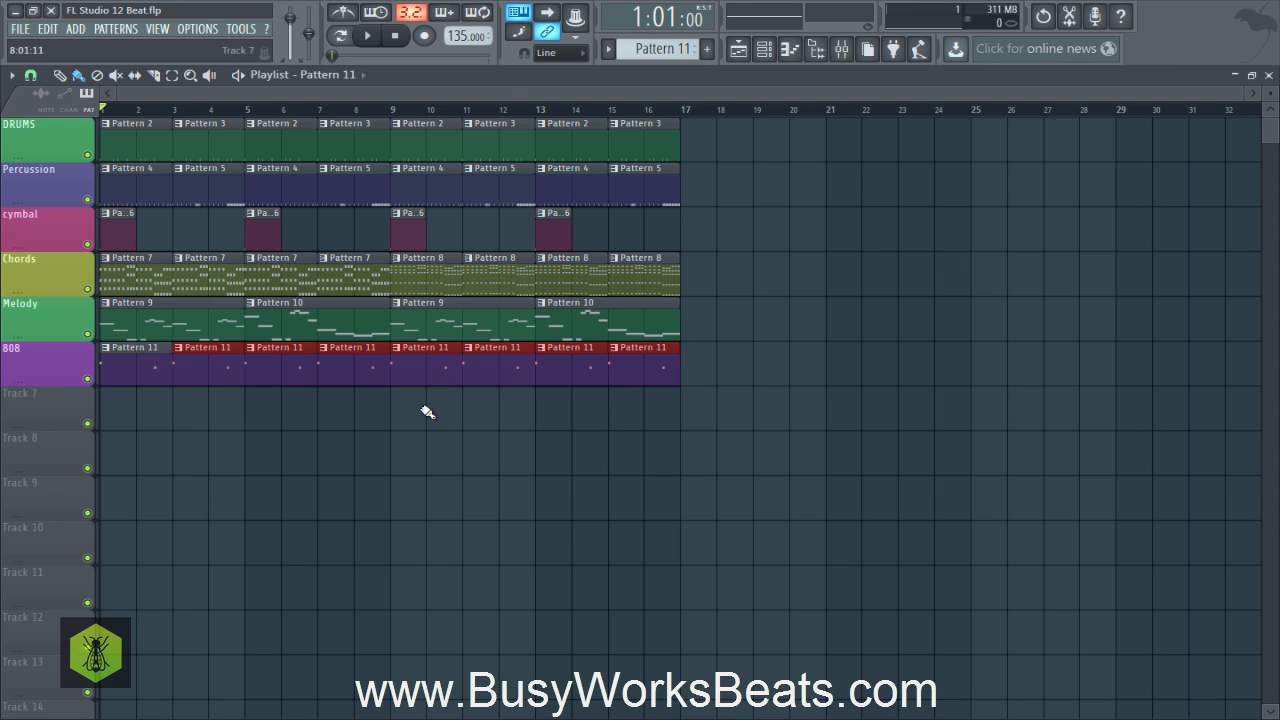
left_click(568, 411)
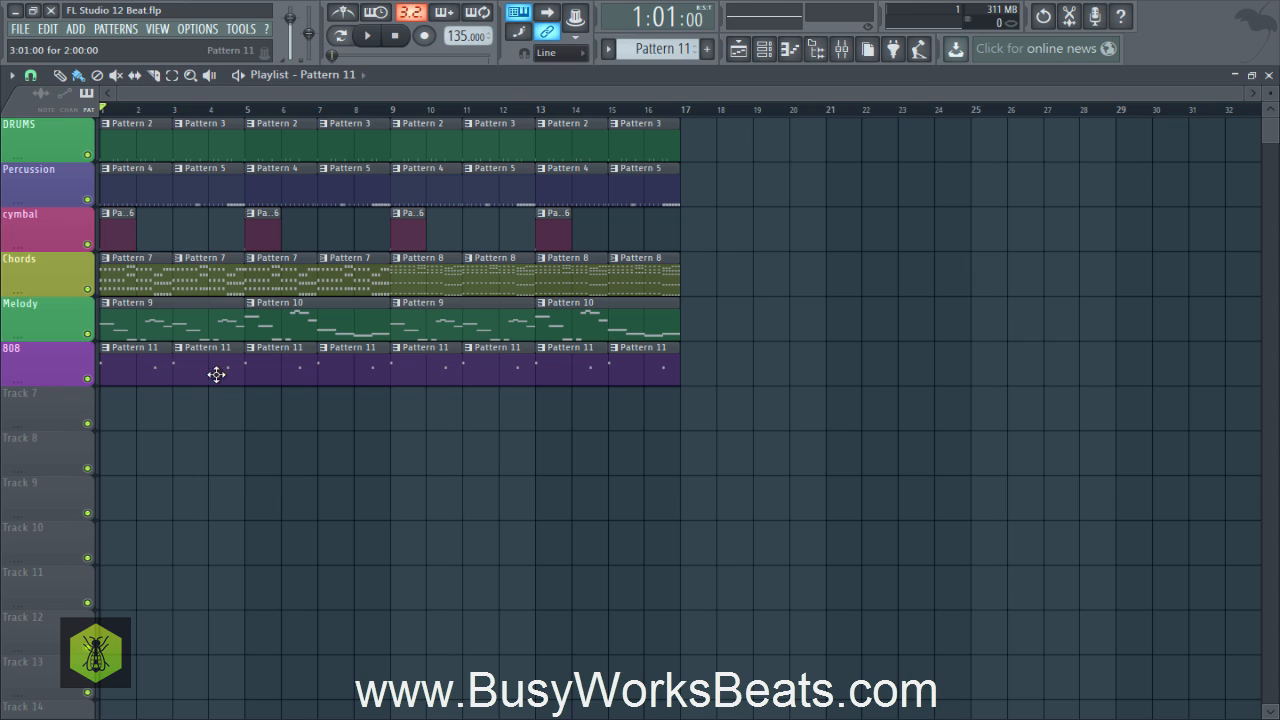
left_click_drag(637, 377, 726, 391)
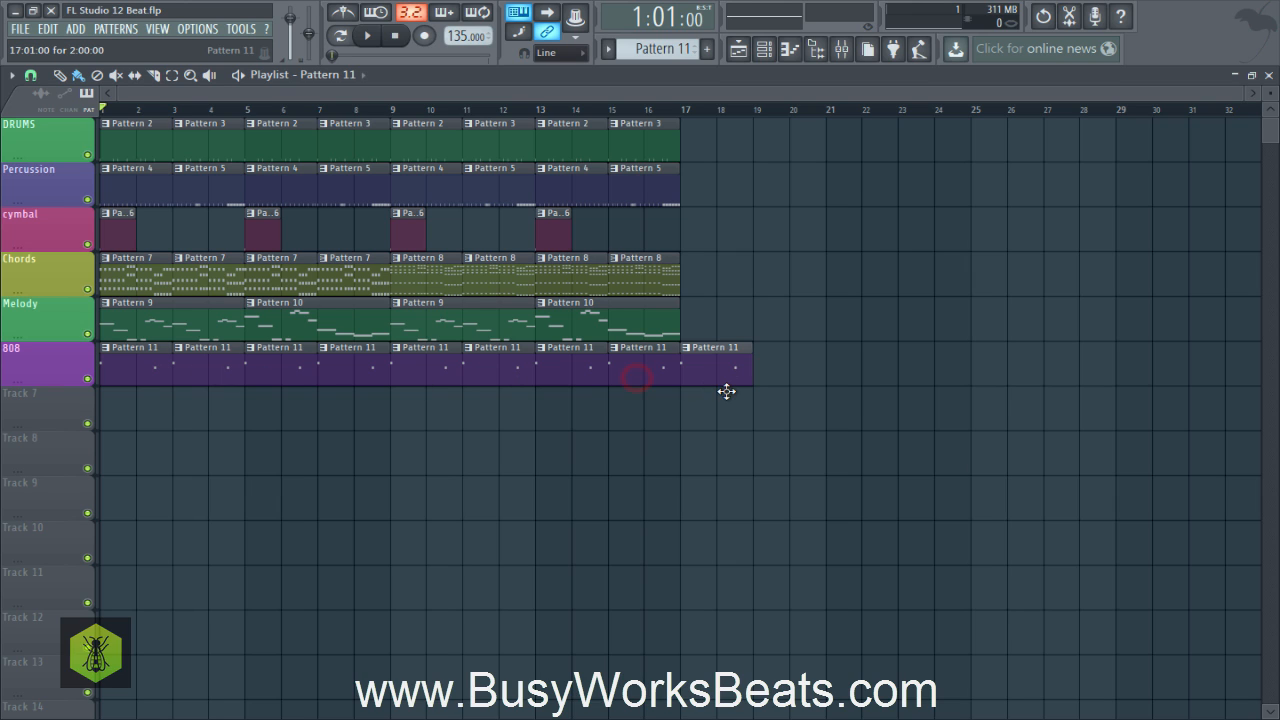
right_click(723, 371)
right_click(638, 427)
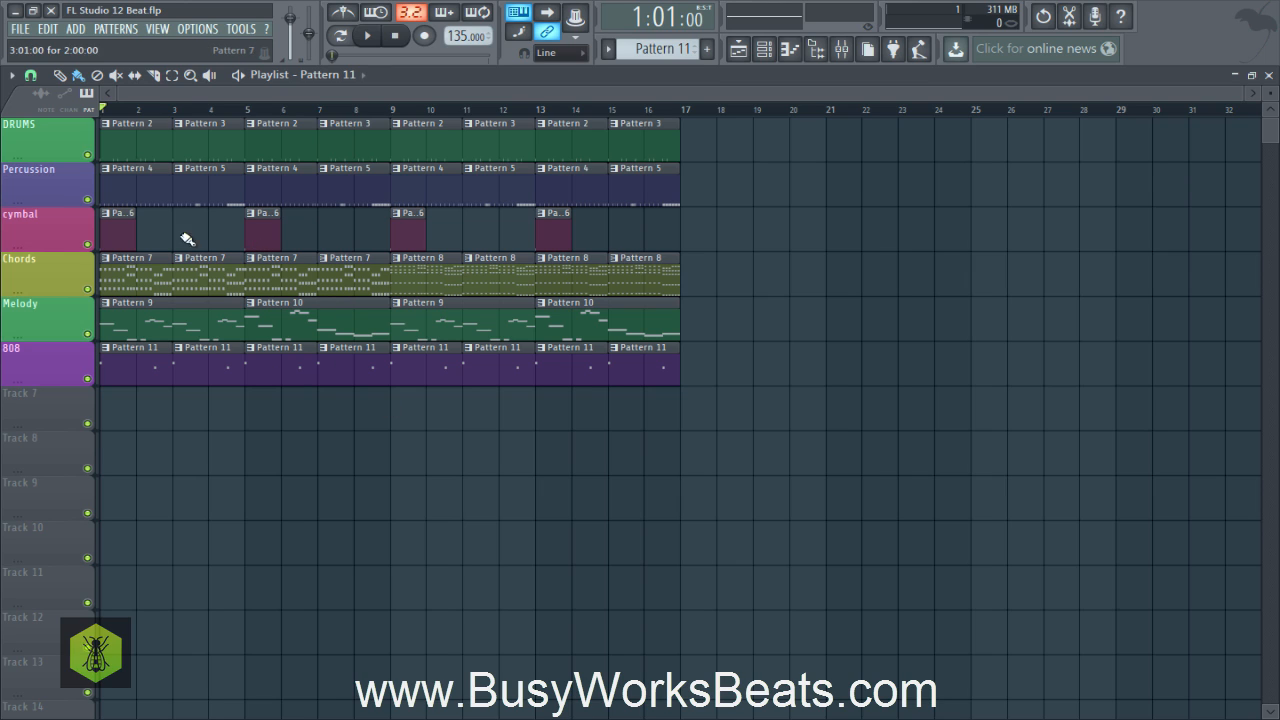
Enable the 808 Carbon channel's volume envelope with hold at maximum and attack, decay, sustain and release at minimum
left_click(775, 52)
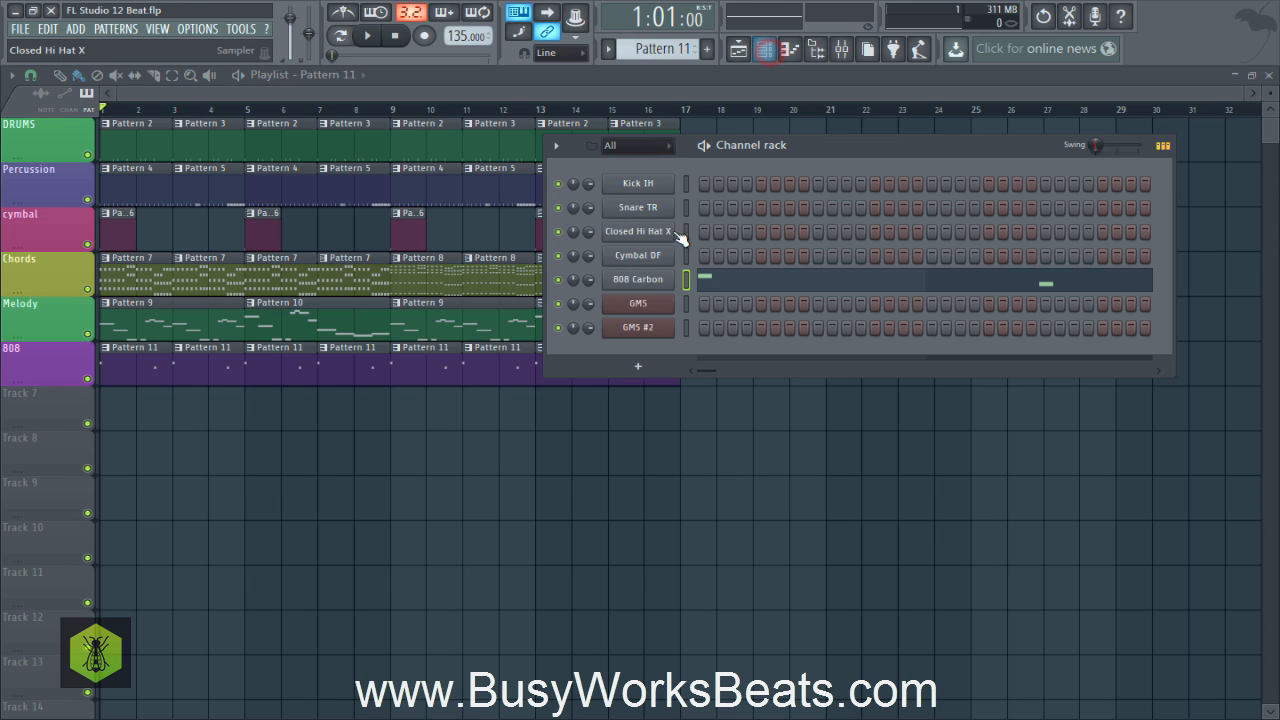
left_click(658, 287)
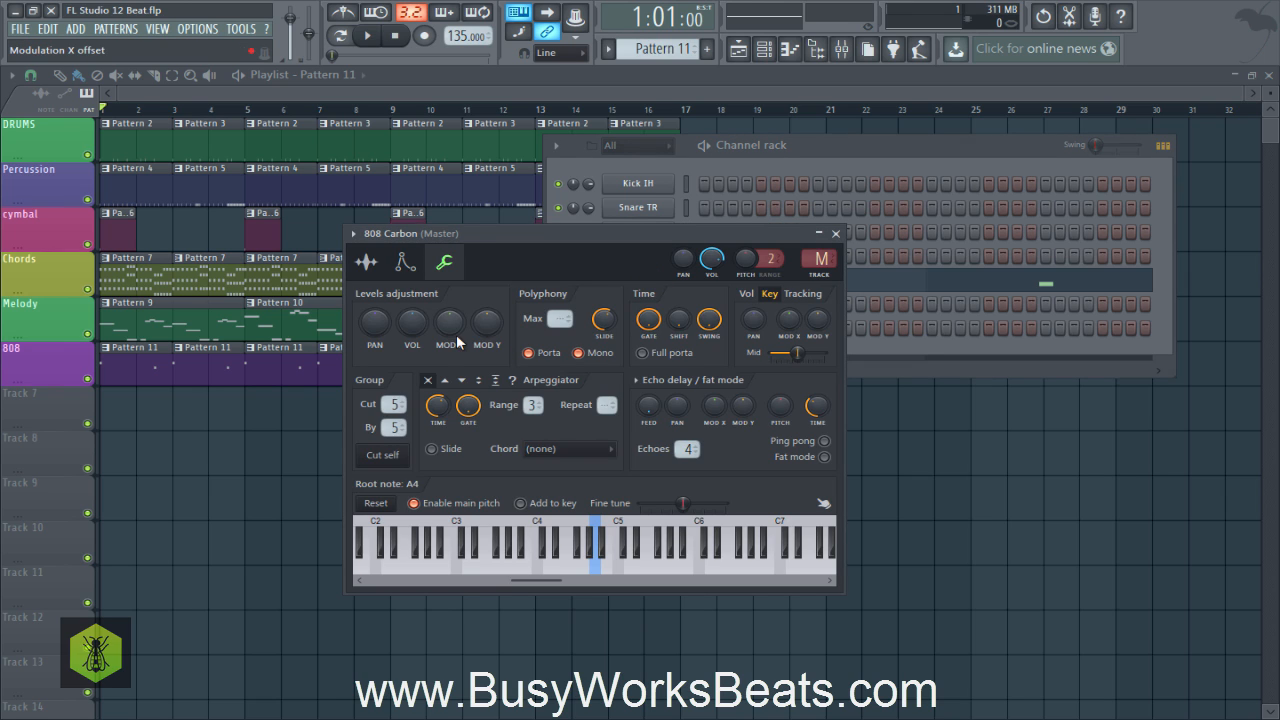
left_click(408, 264)
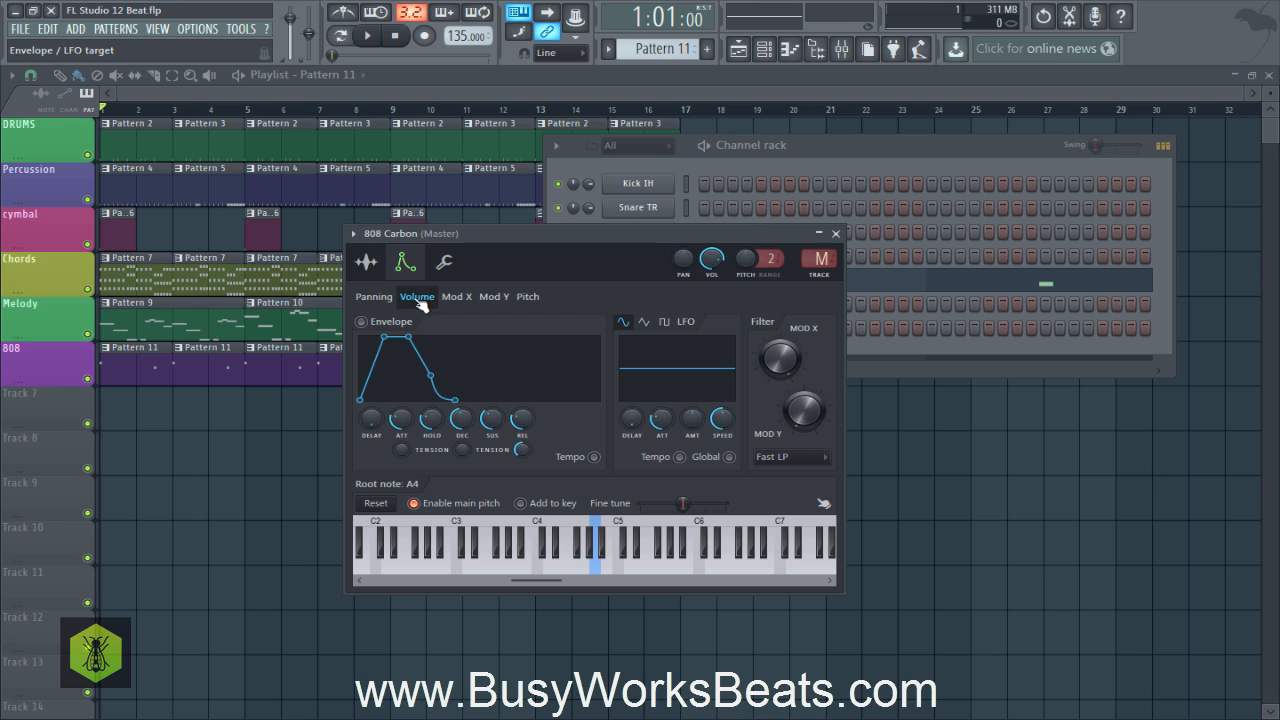
left_click_drag(401, 418, 431, 404)
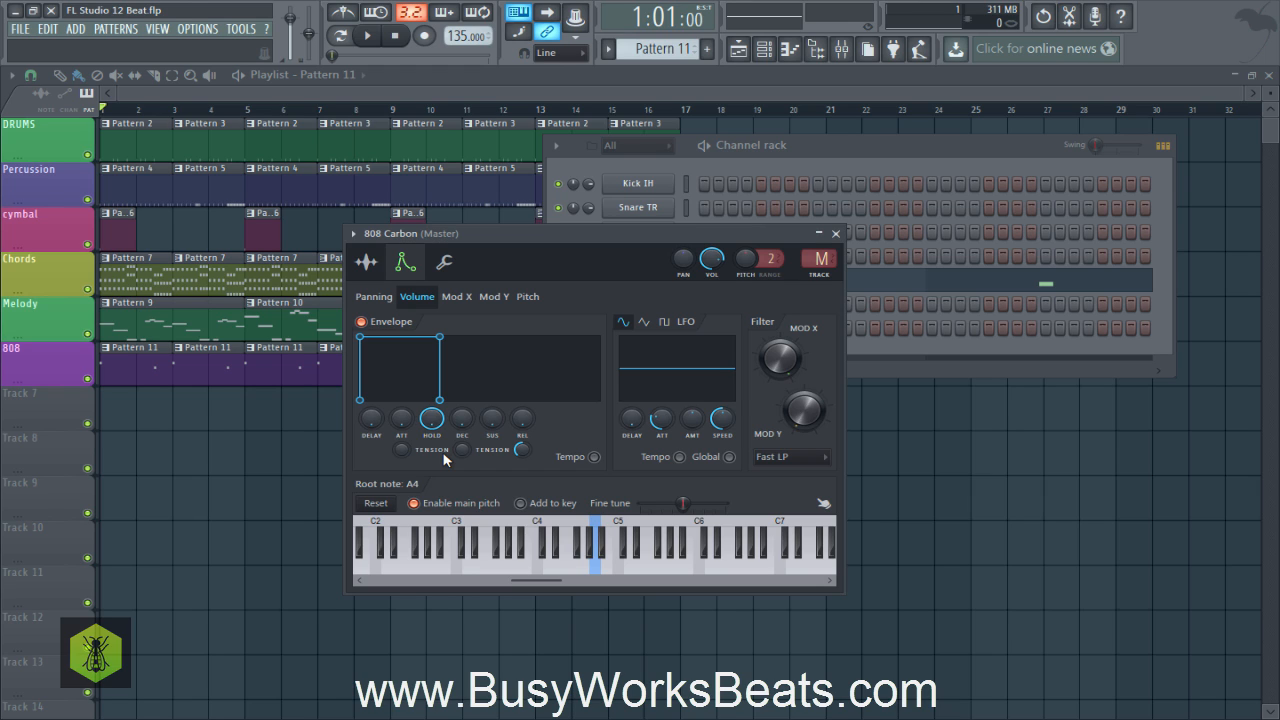
Play the 808 Carbon sample repeatedly to audition how the volume envelope cuts short and held notes
key("n")
key("n")
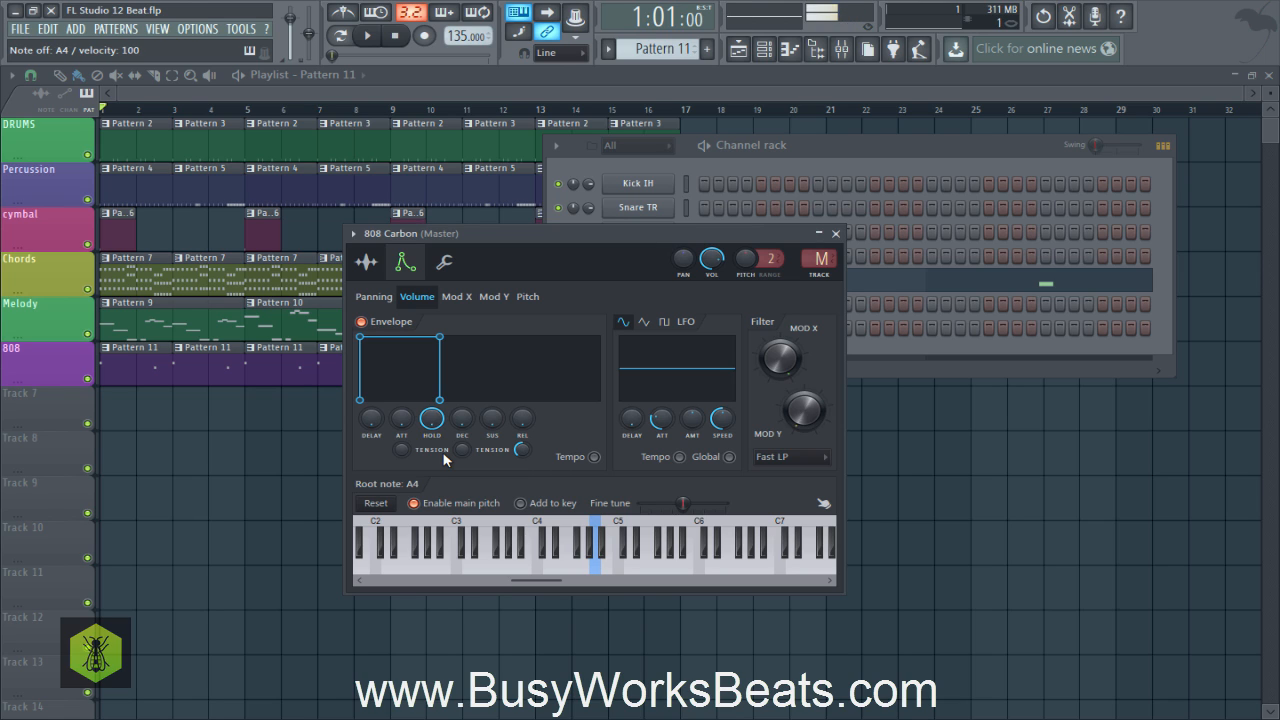
key("n")
key("n")
key("n")
key("n")
key("n")
key("n")
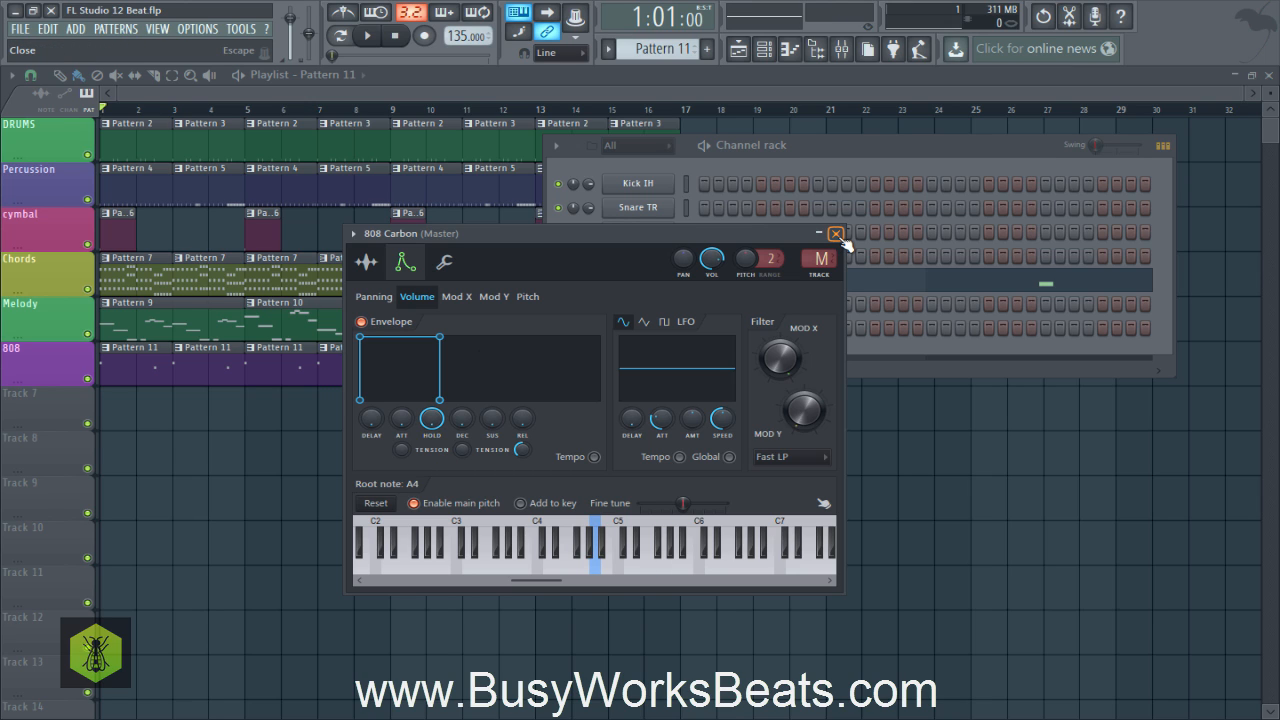
Review the 808 Carbon channel's polyphony, envelope and sample settings, and close the channel settings
left_click(445, 265)
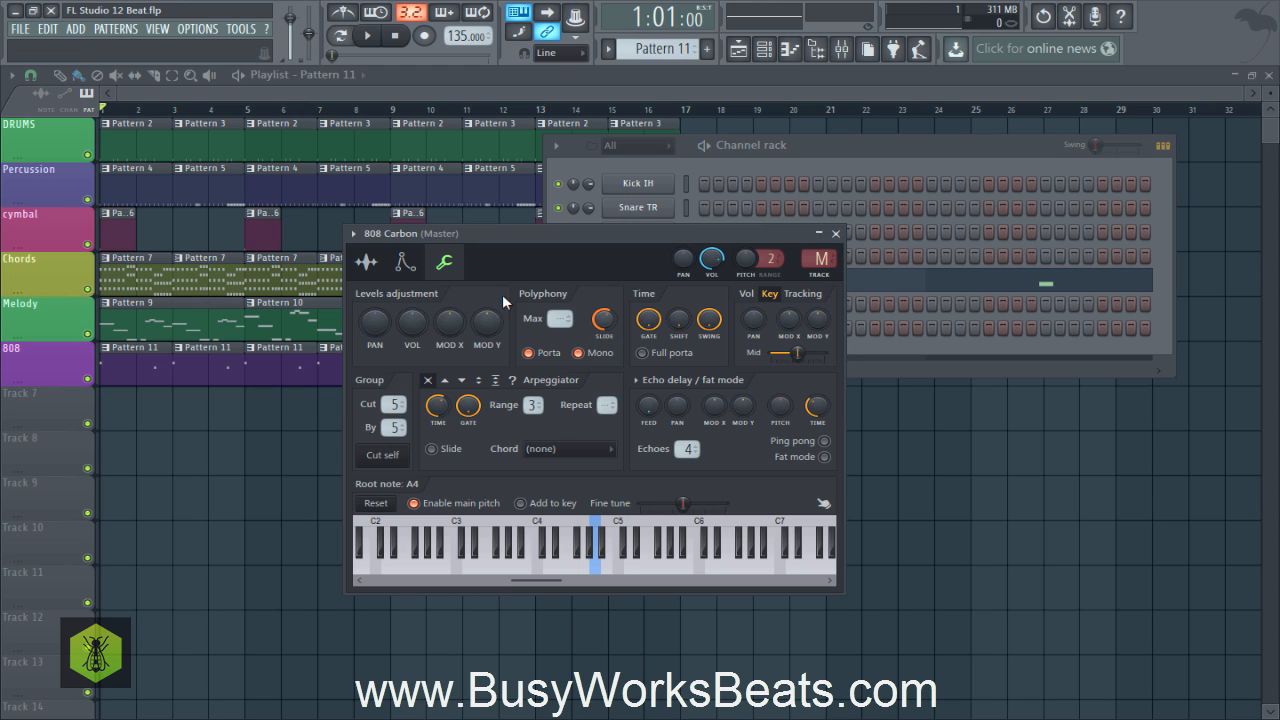
left_click(405, 262)
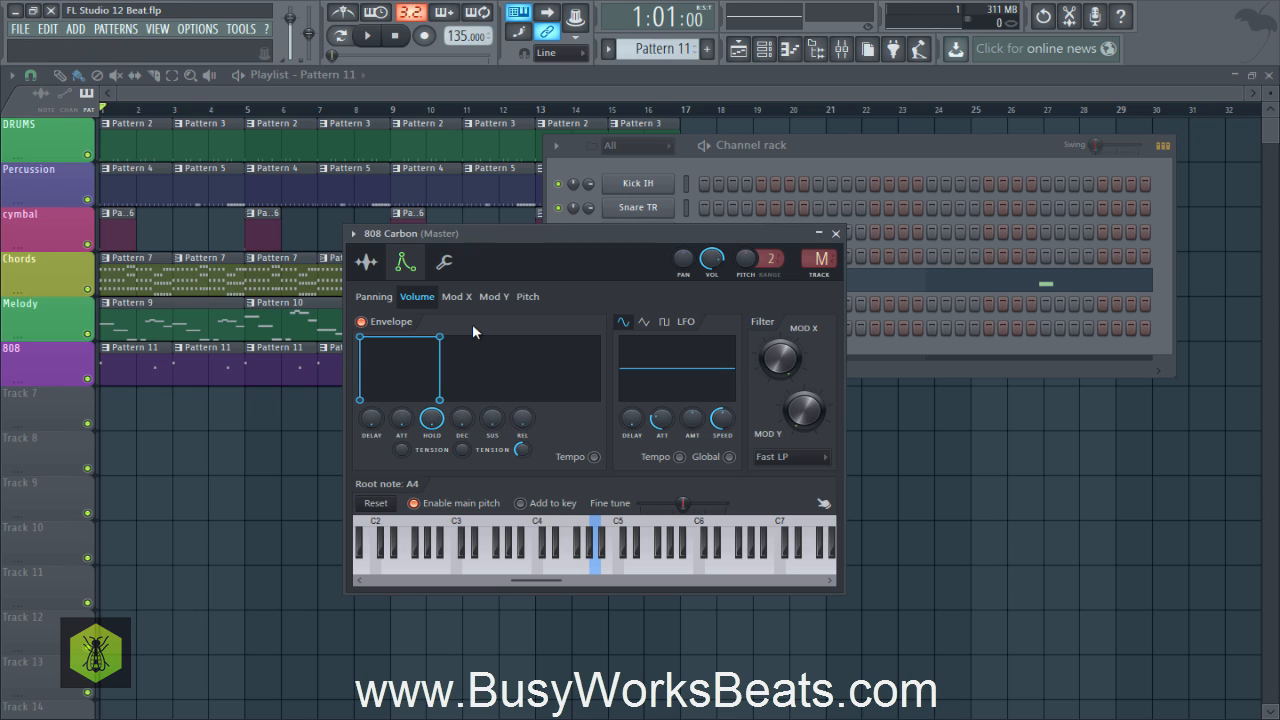
left_click(366, 262)
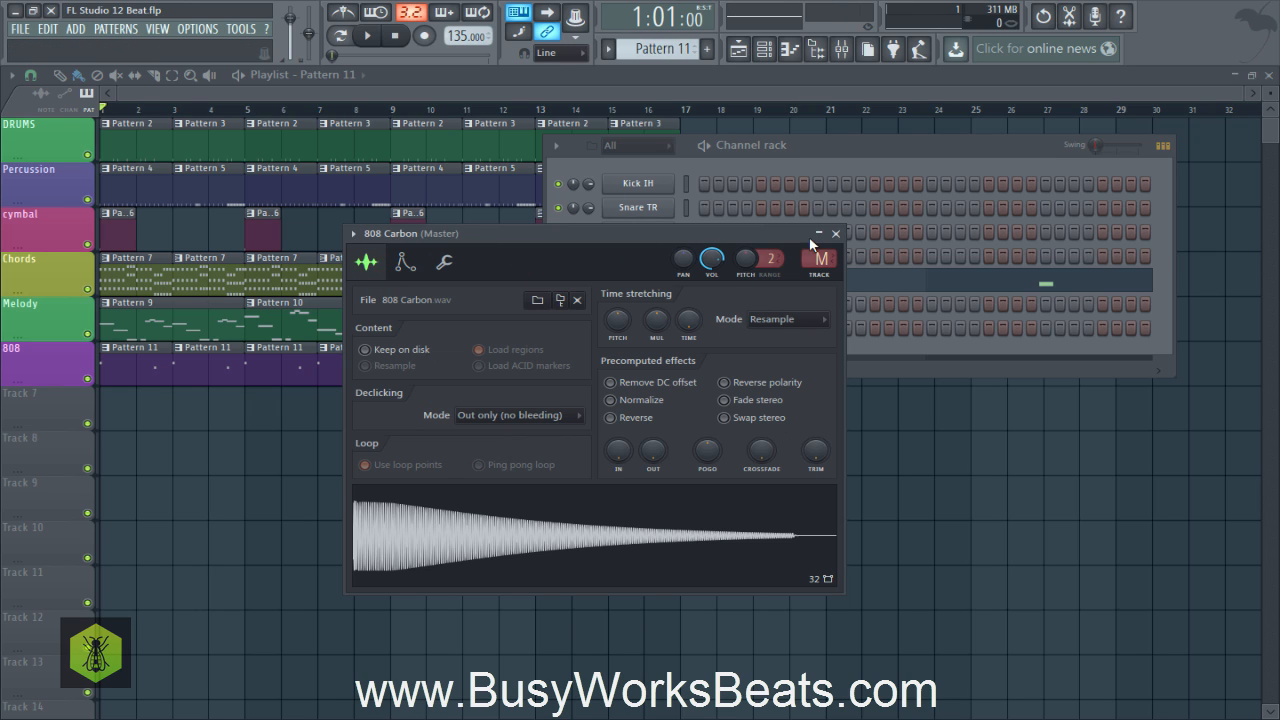
left_click(836, 235)
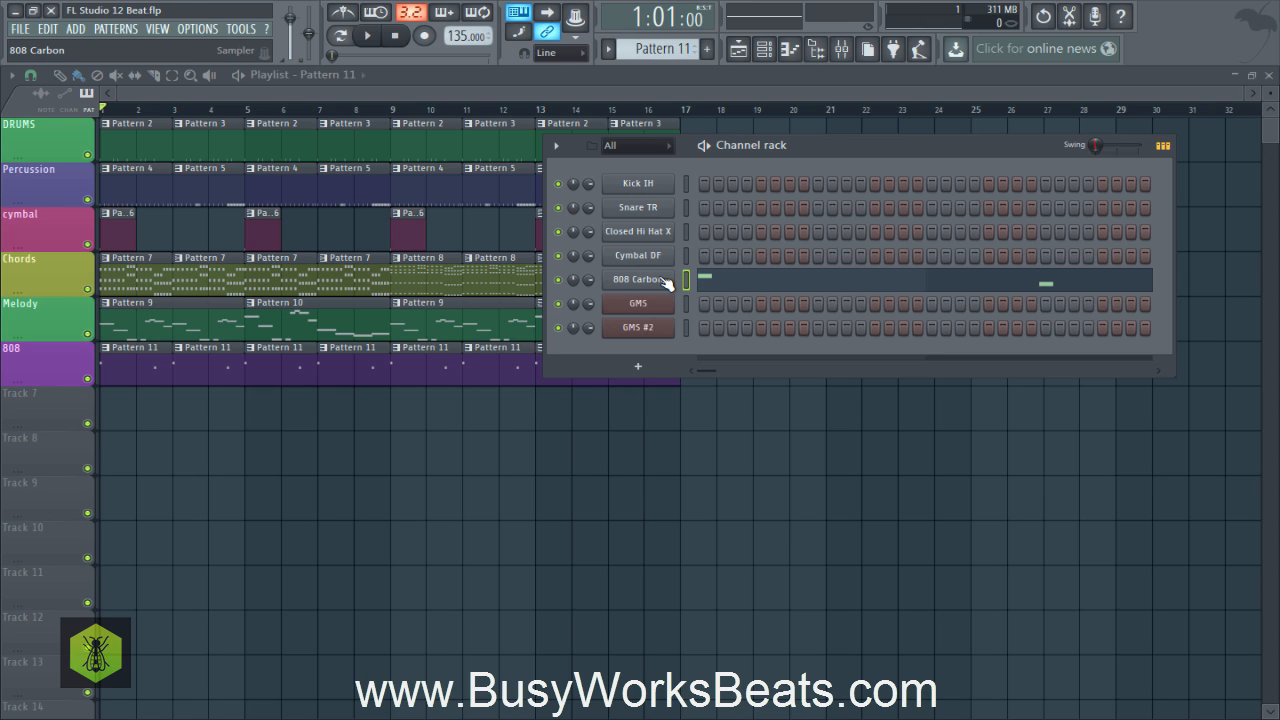
Lengthen the first A4 note in the 808 Carbon piano roll to four steps (0:04:00)
left_click(722, 284)
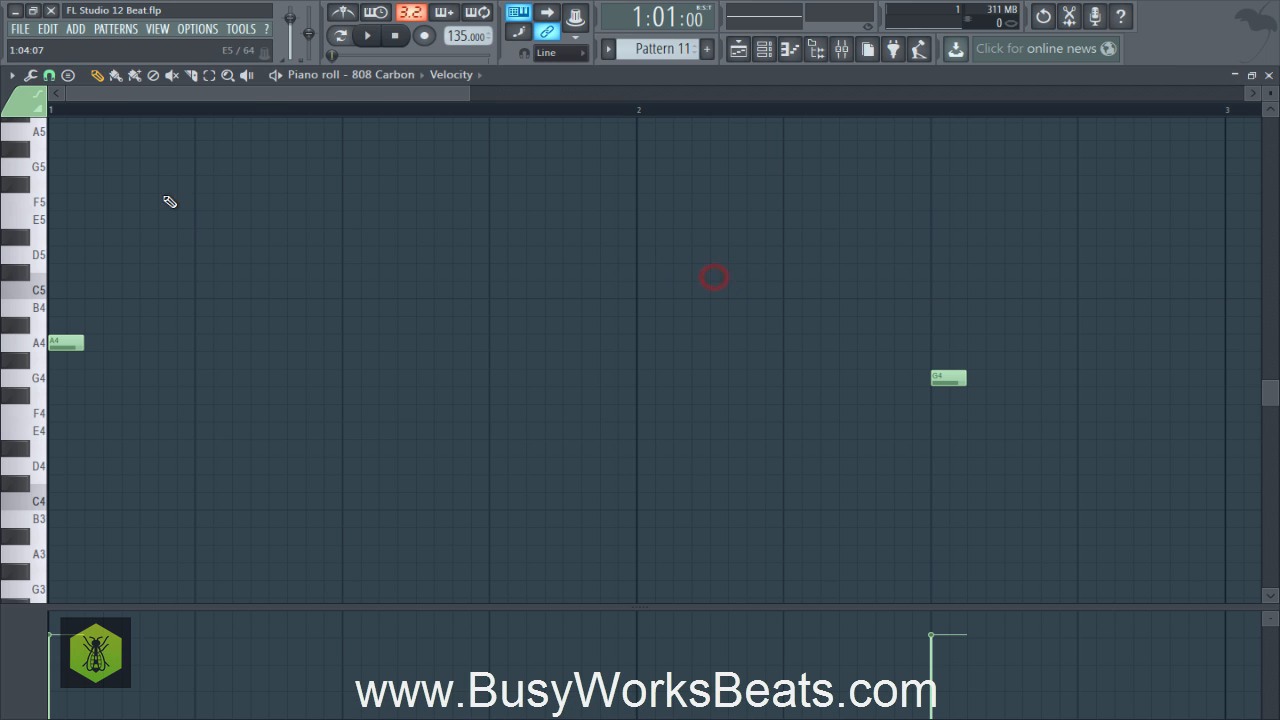
left_click(1270, 76)
left_click(764, 48)
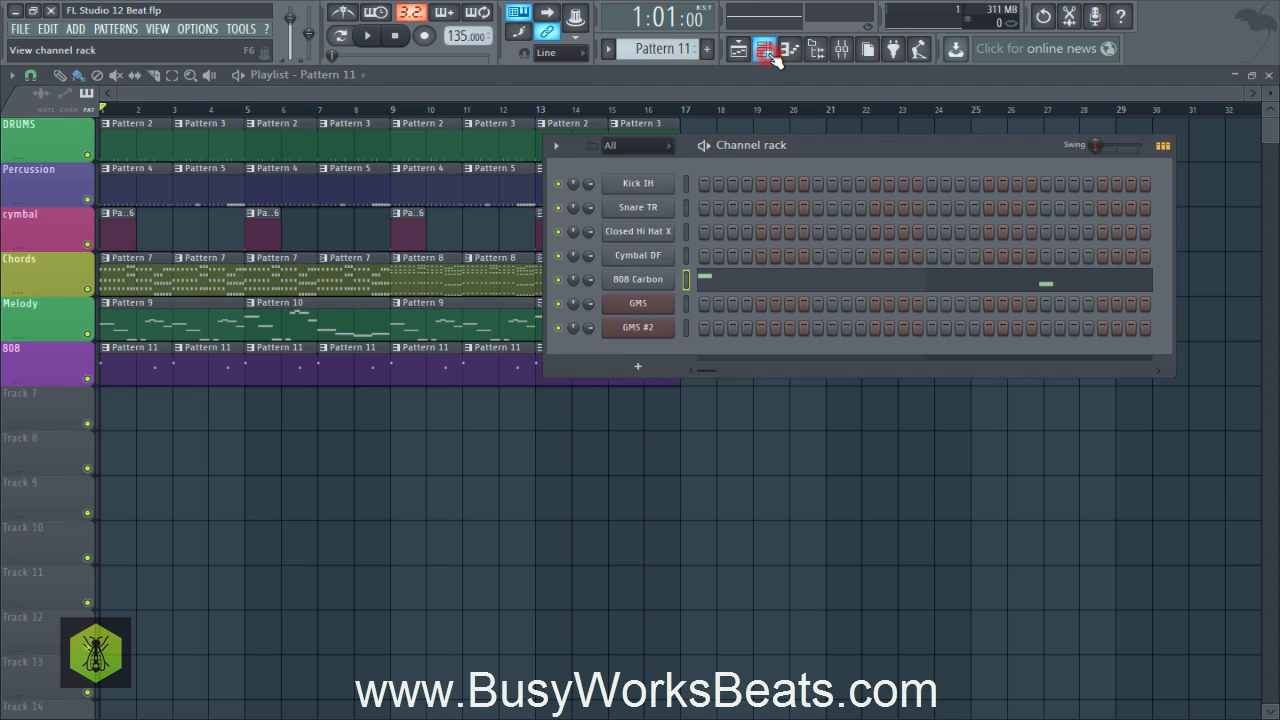
left_click(720, 284)
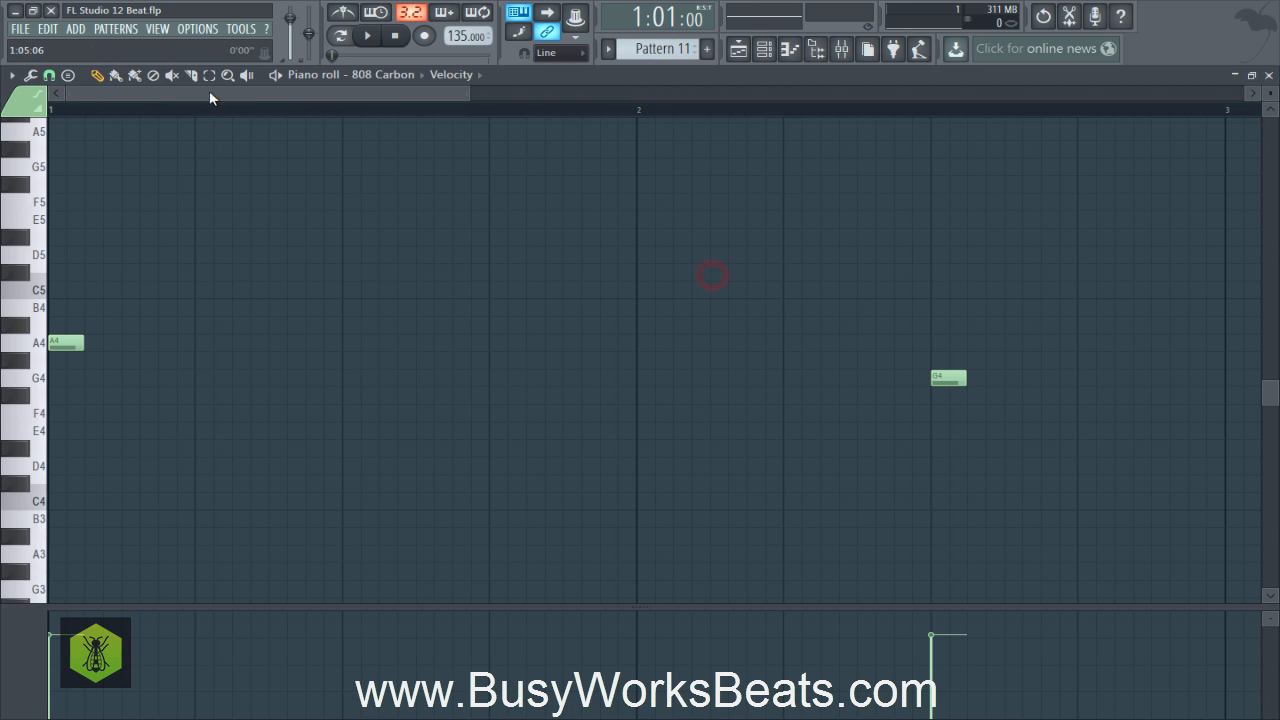
scroll(229, 109, "down", 2)
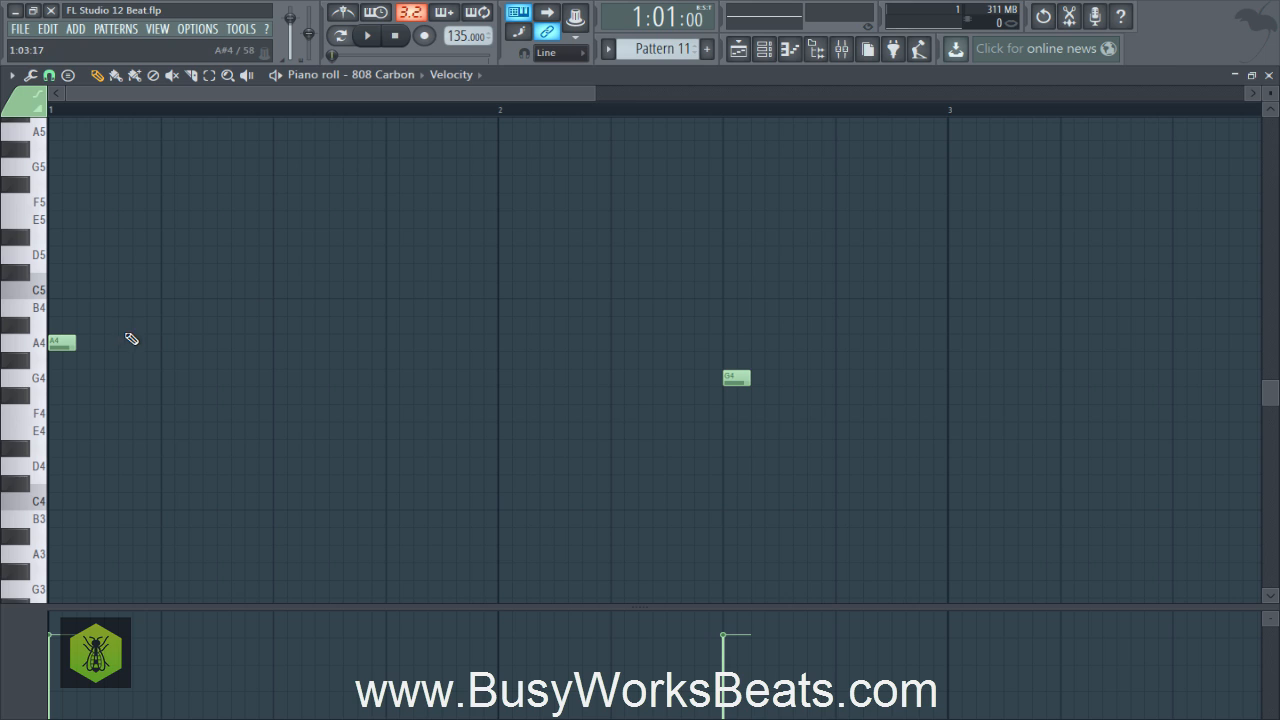
scroll(40, 350, "up", 2)
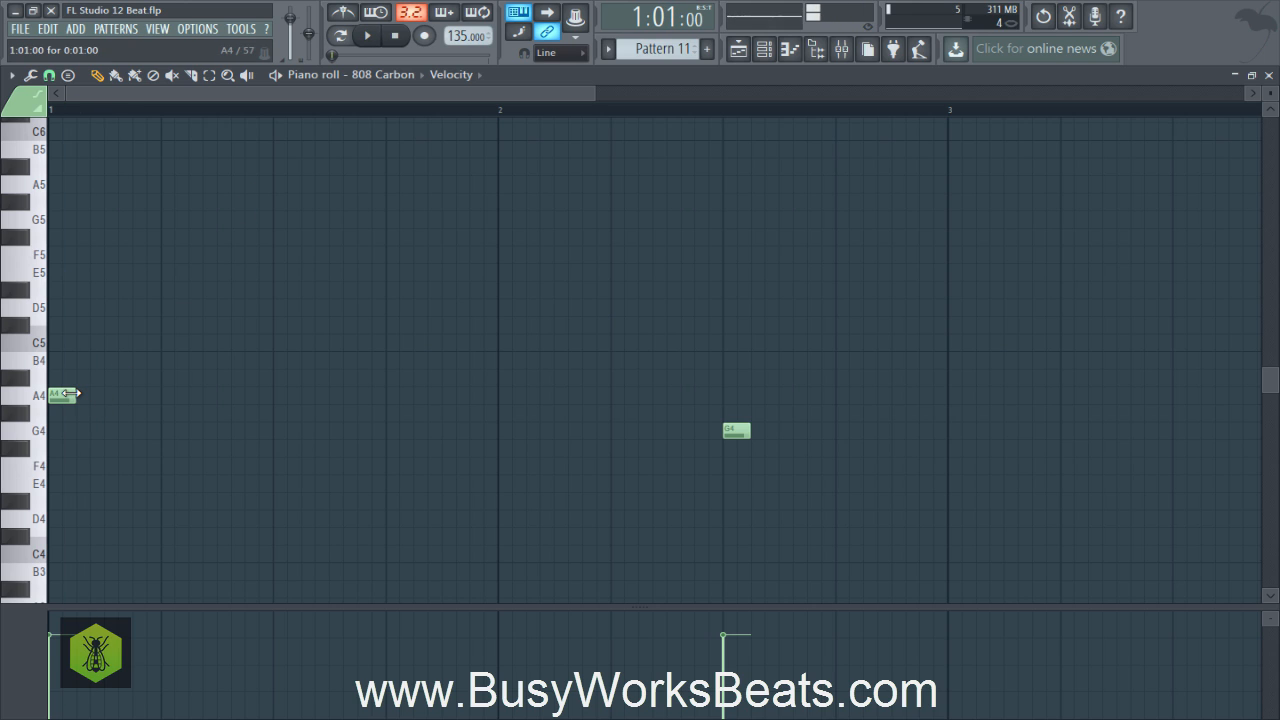
left_click_drag(71, 394, 152, 397)
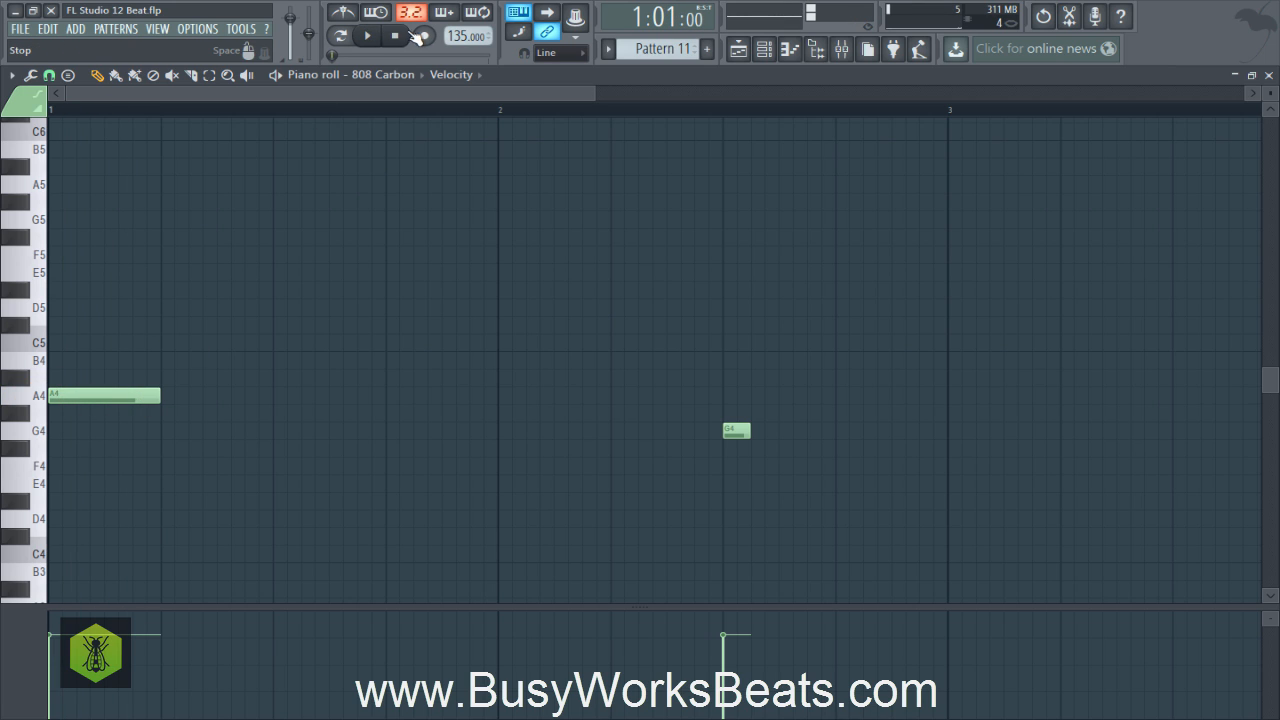
left_click(400, 38)
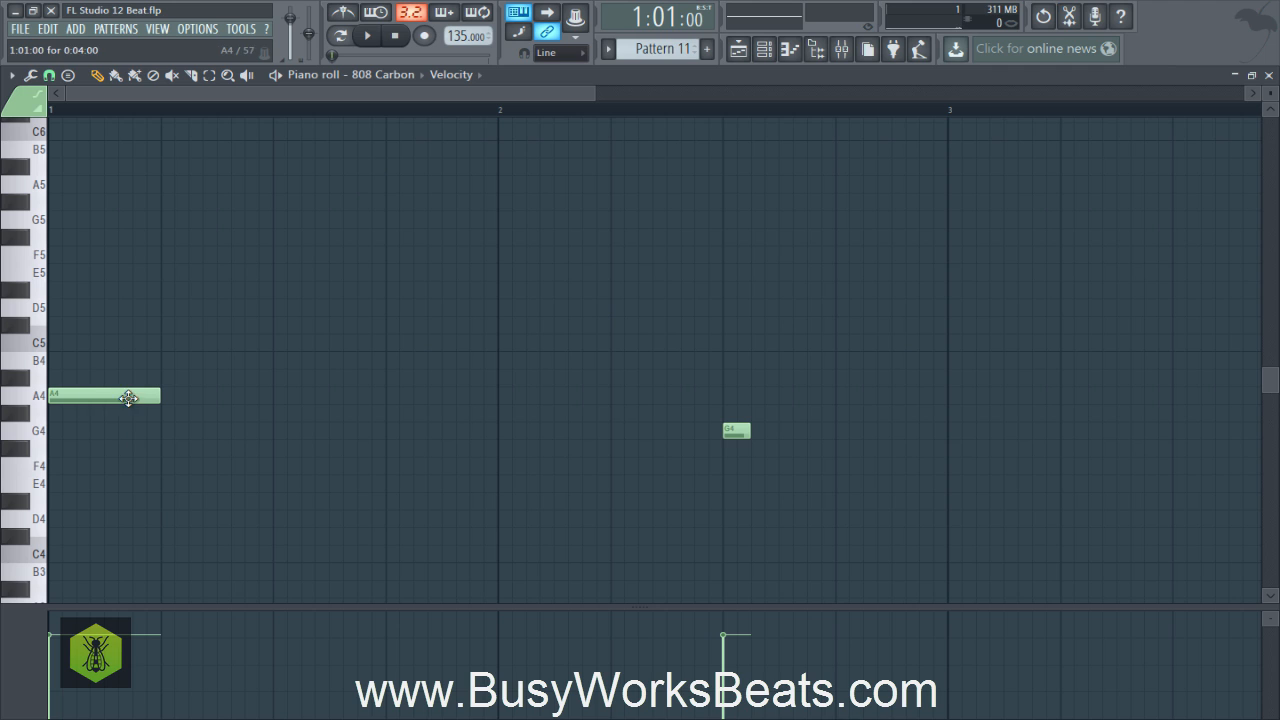
Add a second A4 note at 1:07:00 in the 808 Carbon piano roll and shorten it to two steps (0:02:00)
left_click(128, 397, "ctrl")
key("space")
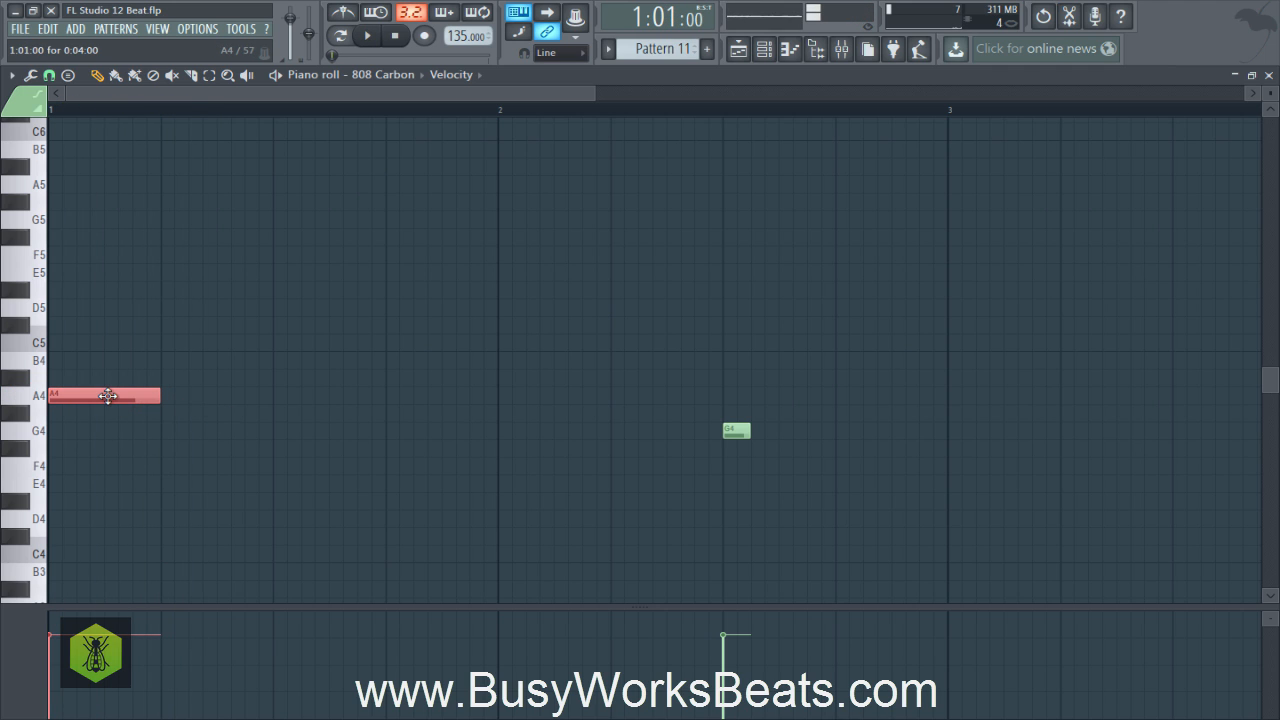
left_click(217, 395)
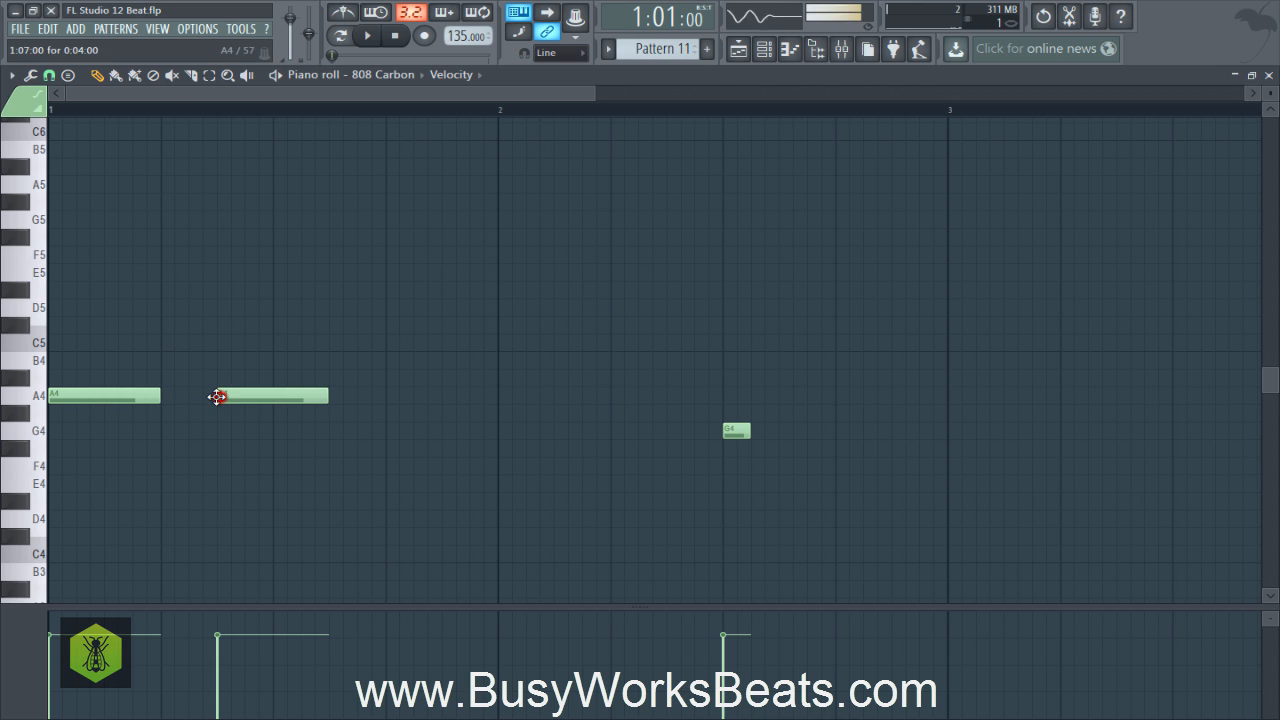
key("space")
left_click_drag(323, 396, 270, 390)
key("space")
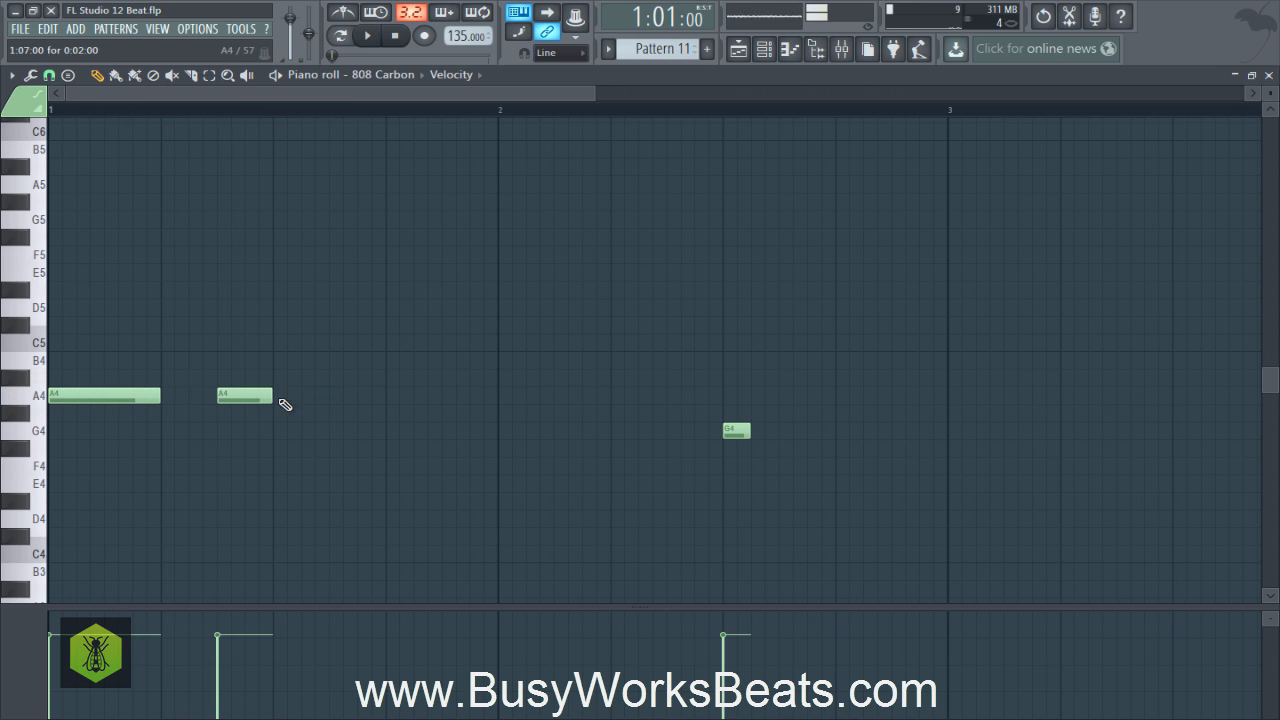
Select the second A4 note and play Pattern 11 to audition the 808 rhythm
left_click(240, 396, "ctrl")
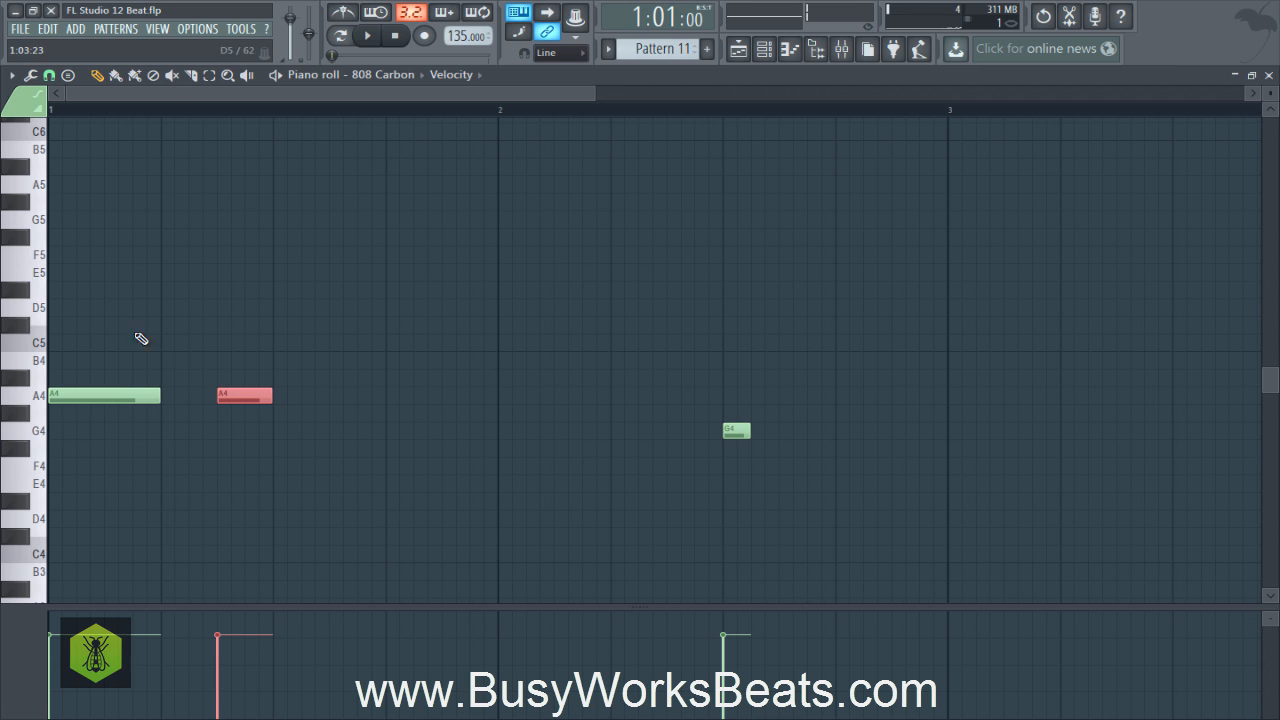
key("space")
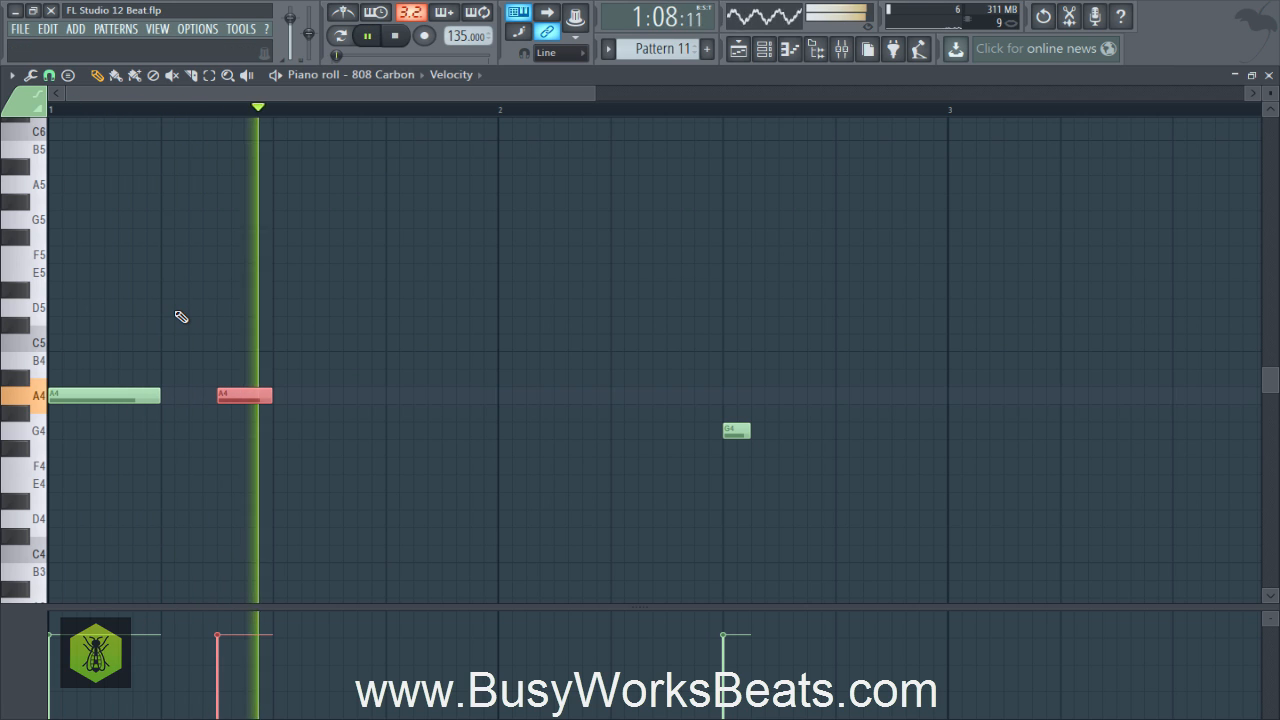
key("space")
key("space")
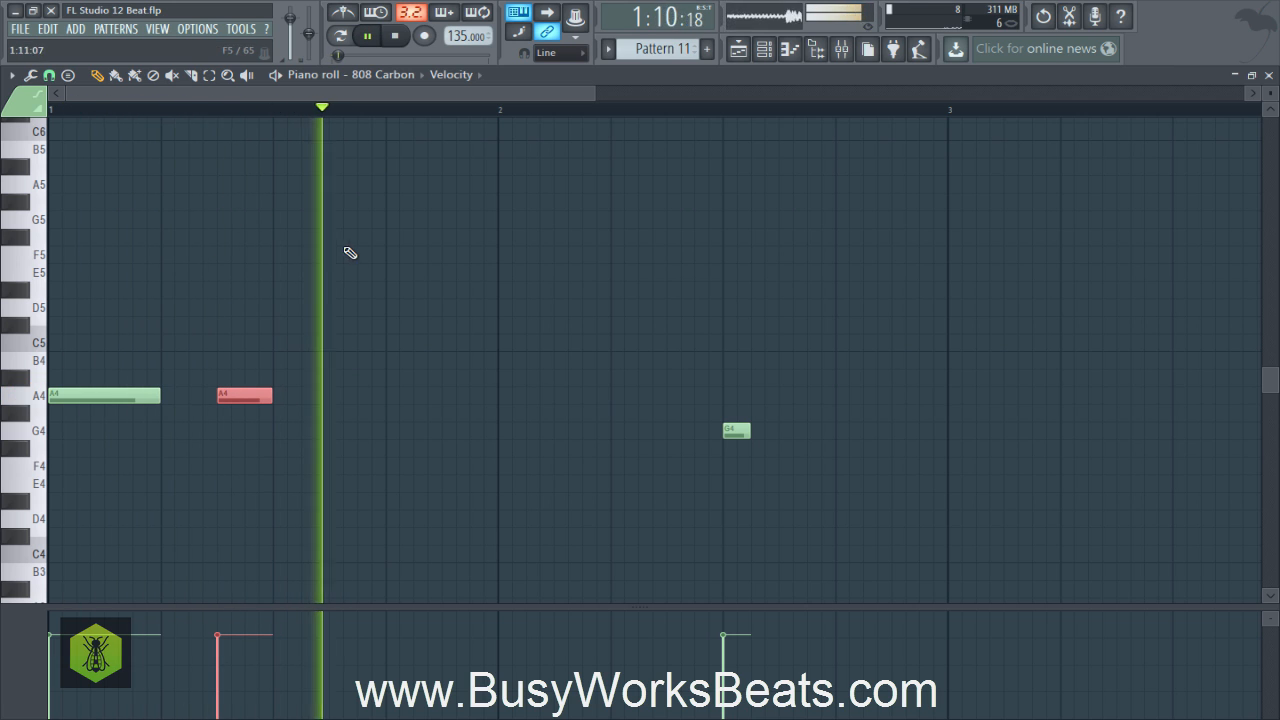
Stop playback and add two-step notes to the 808 Carbon piano roll: an A5 at 2:03:00 and an A4 at 2:05:00
key("space")
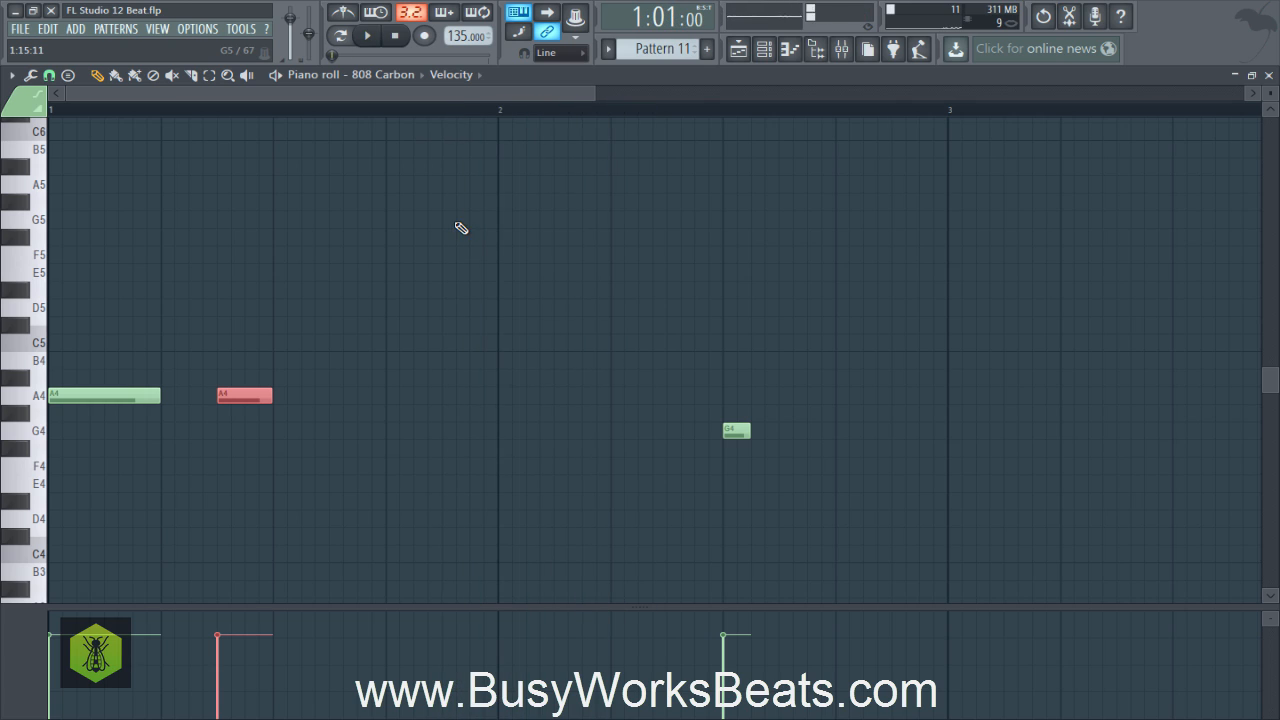
left_click(560, 186)
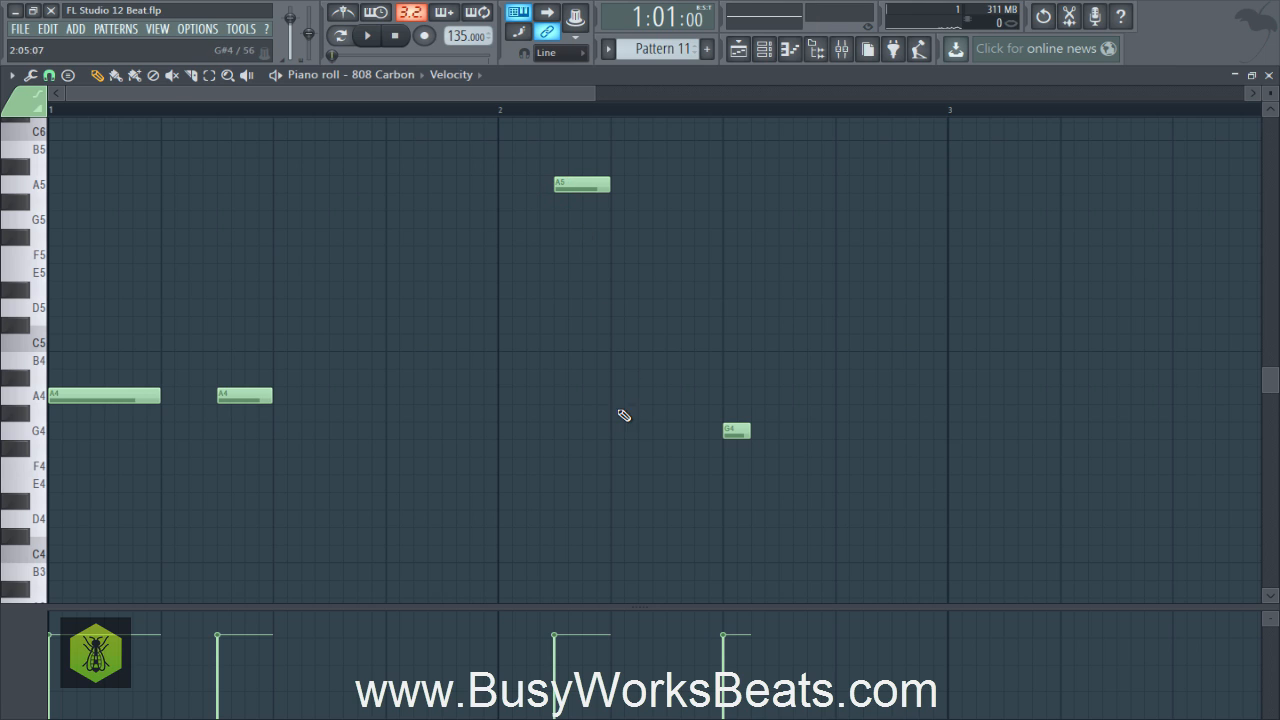
left_click(621, 412)
left_click_drag(621, 412, 617, 393)
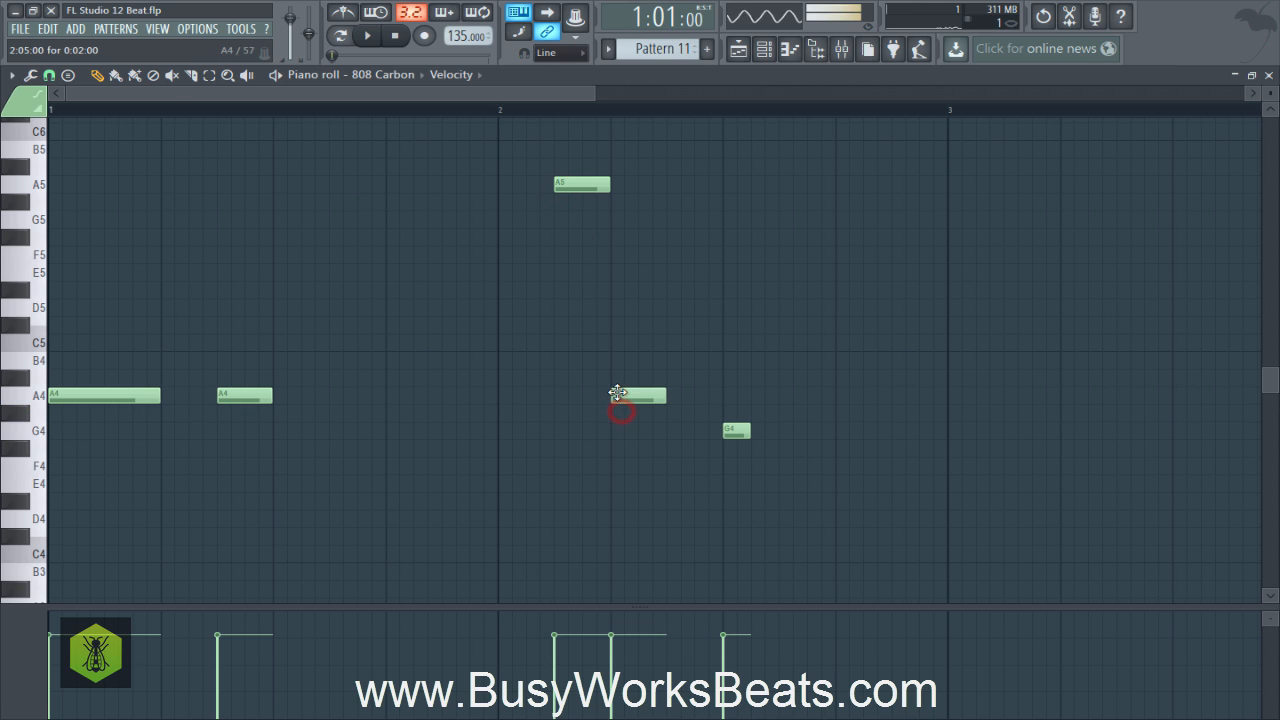
Select the new A5 note, clear the selection, and play Pattern 11 to audition the A5 and A4 notes
left_click(578, 188)
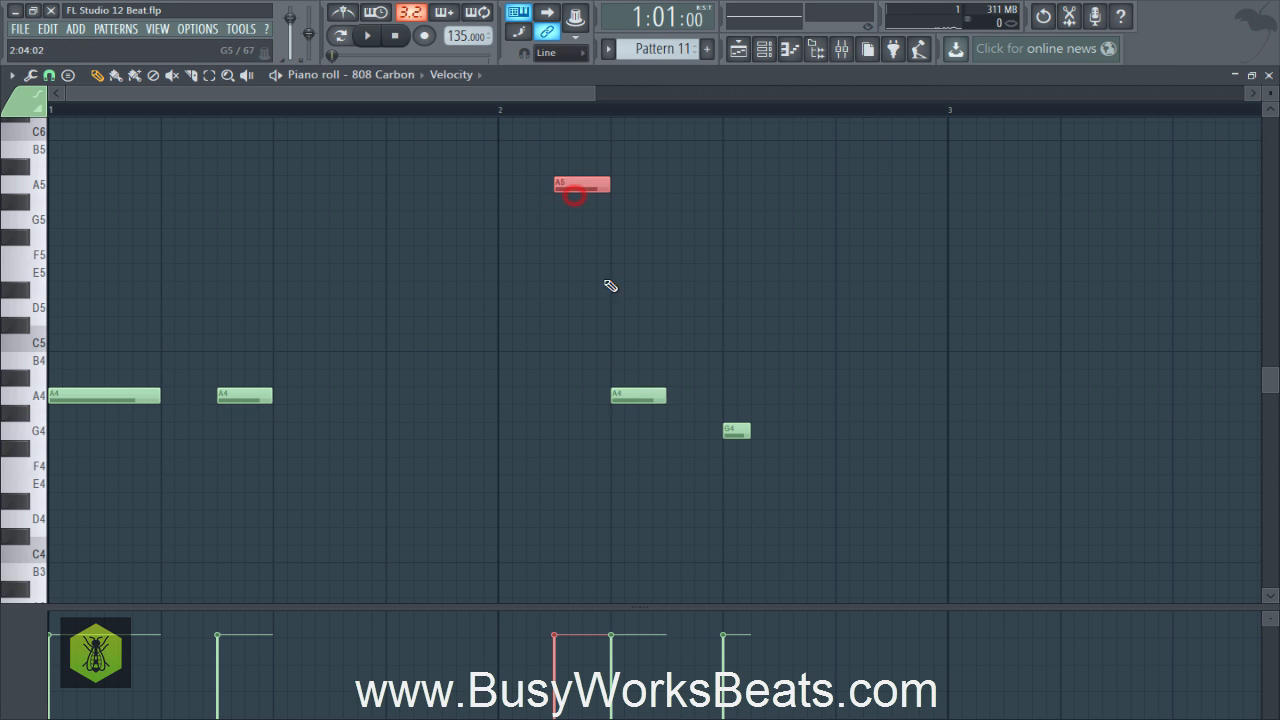
left_click(651, 398)
key("space")
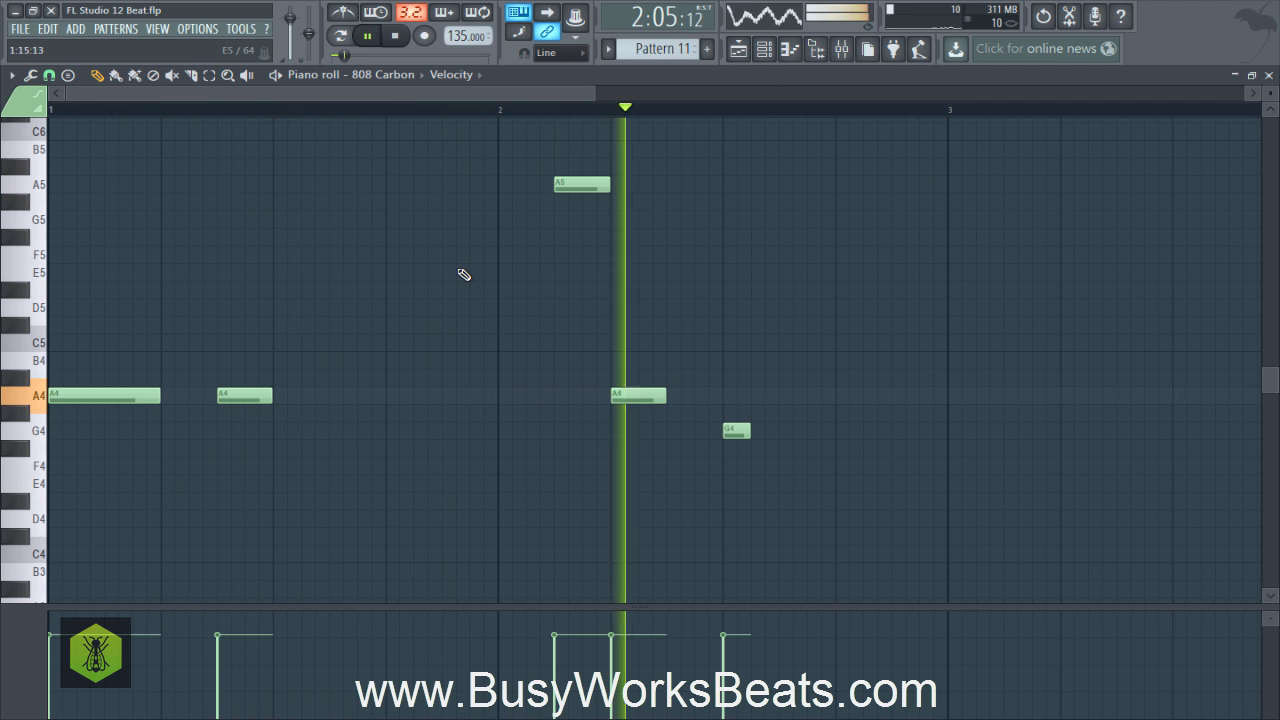
key("space")
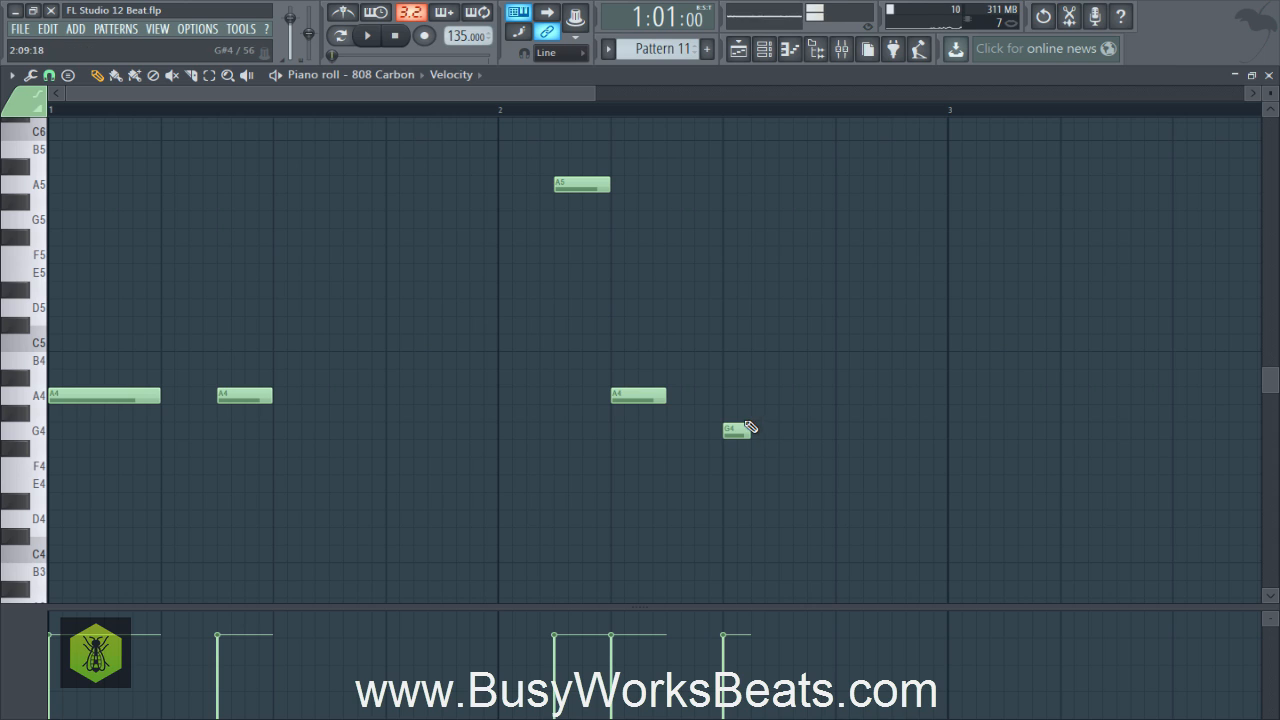
Lengthen the G4 note in bar 2 to two steps, move it to 2:11:00, and audition the pattern
left_click(748, 431)
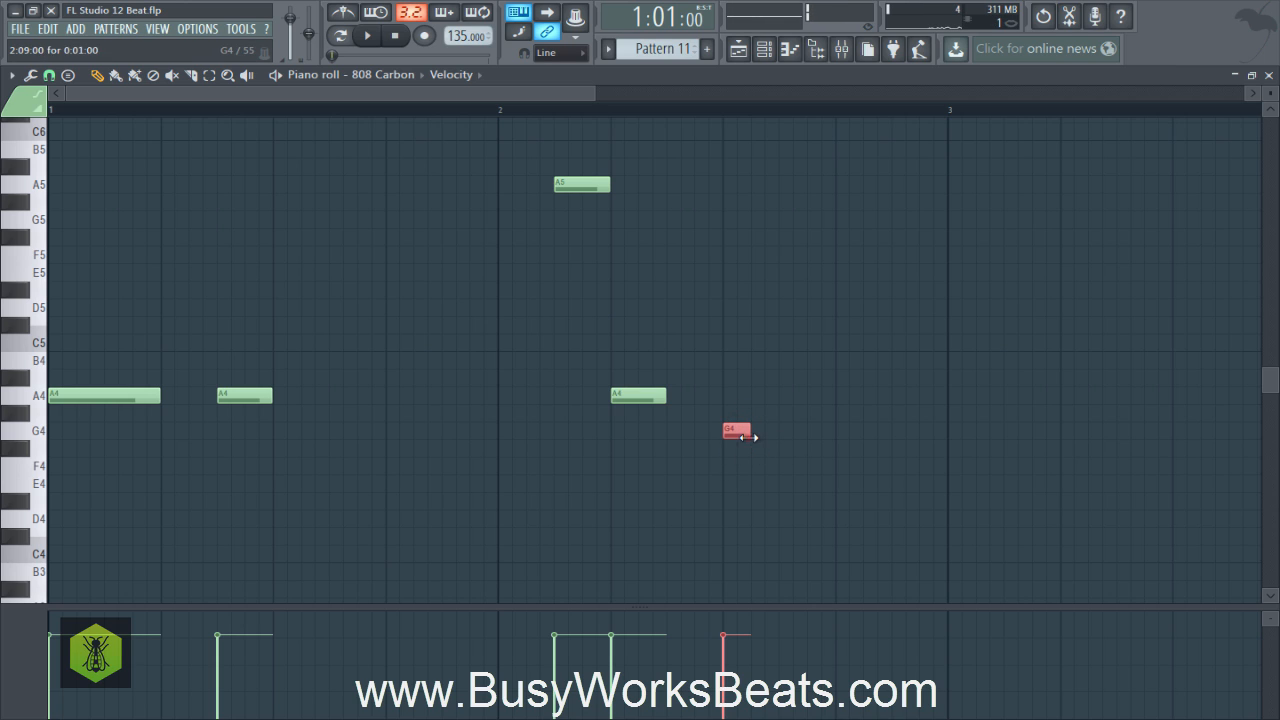
left_click_drag(748, 438, 814, 433)
key("space")
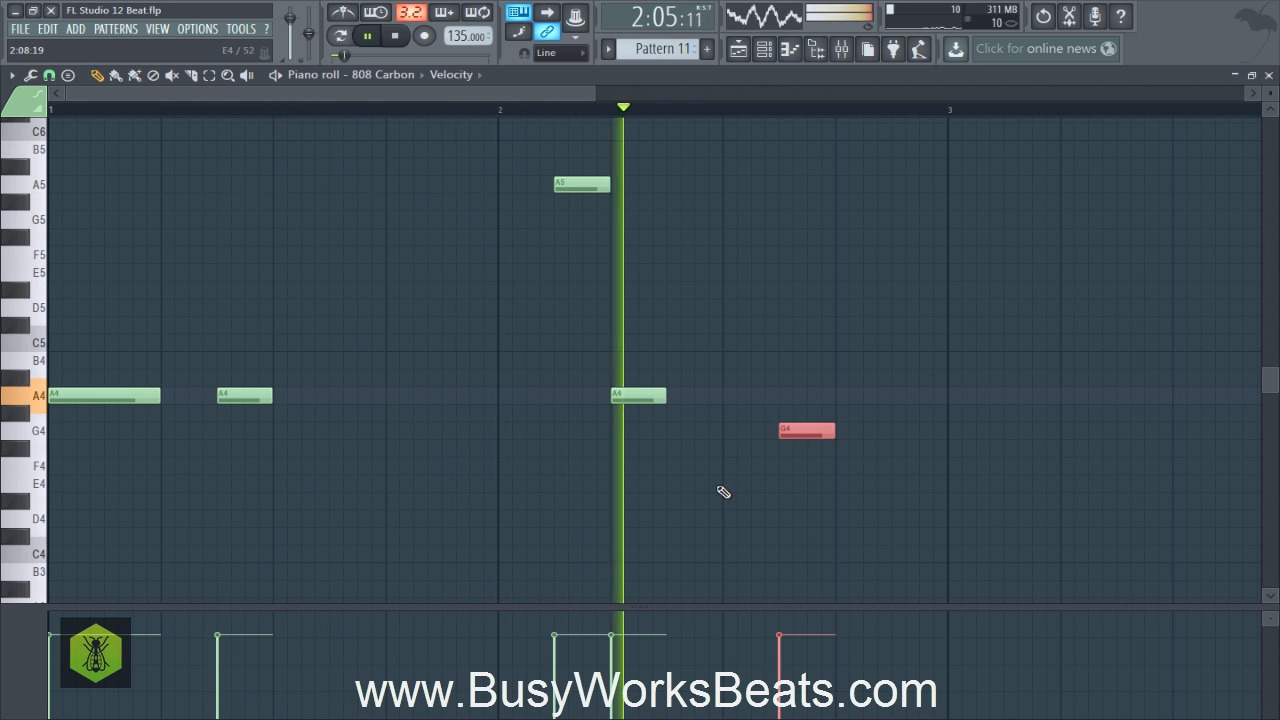
key("space")
Add another two-step G4 note at 2:15:00 and audition Pattern 11
left_click(894, 431)
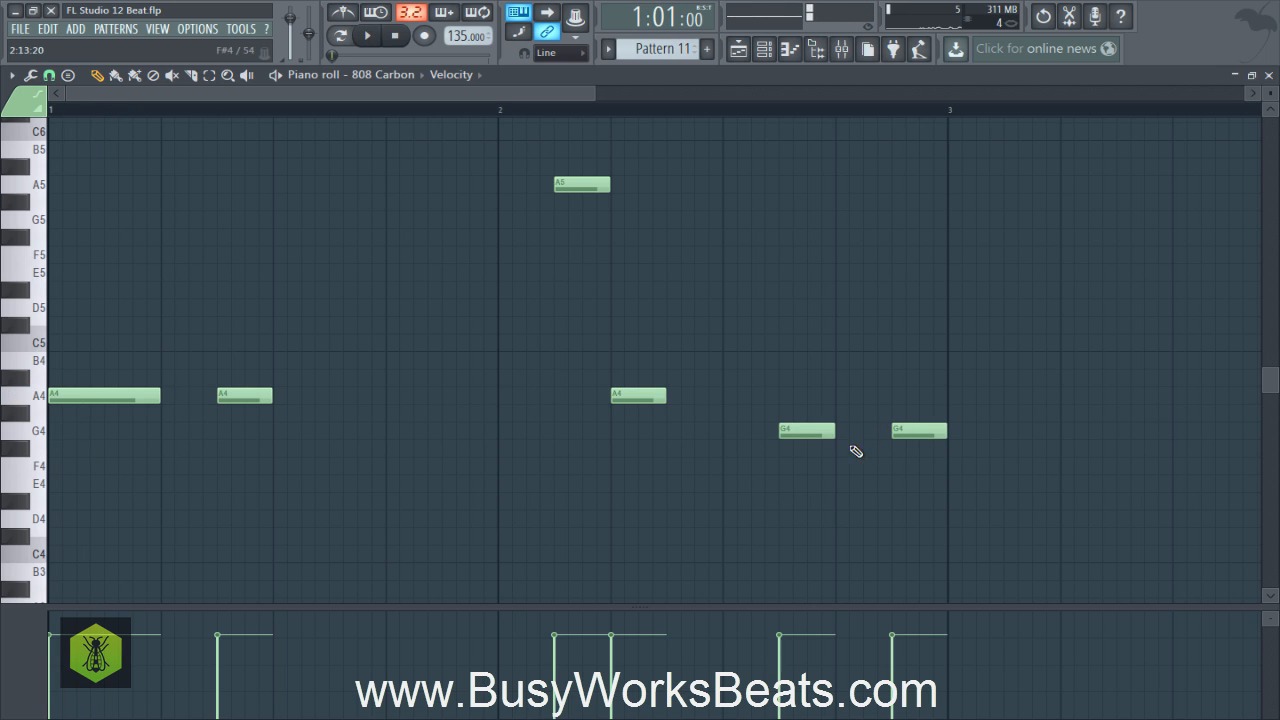
key("space")
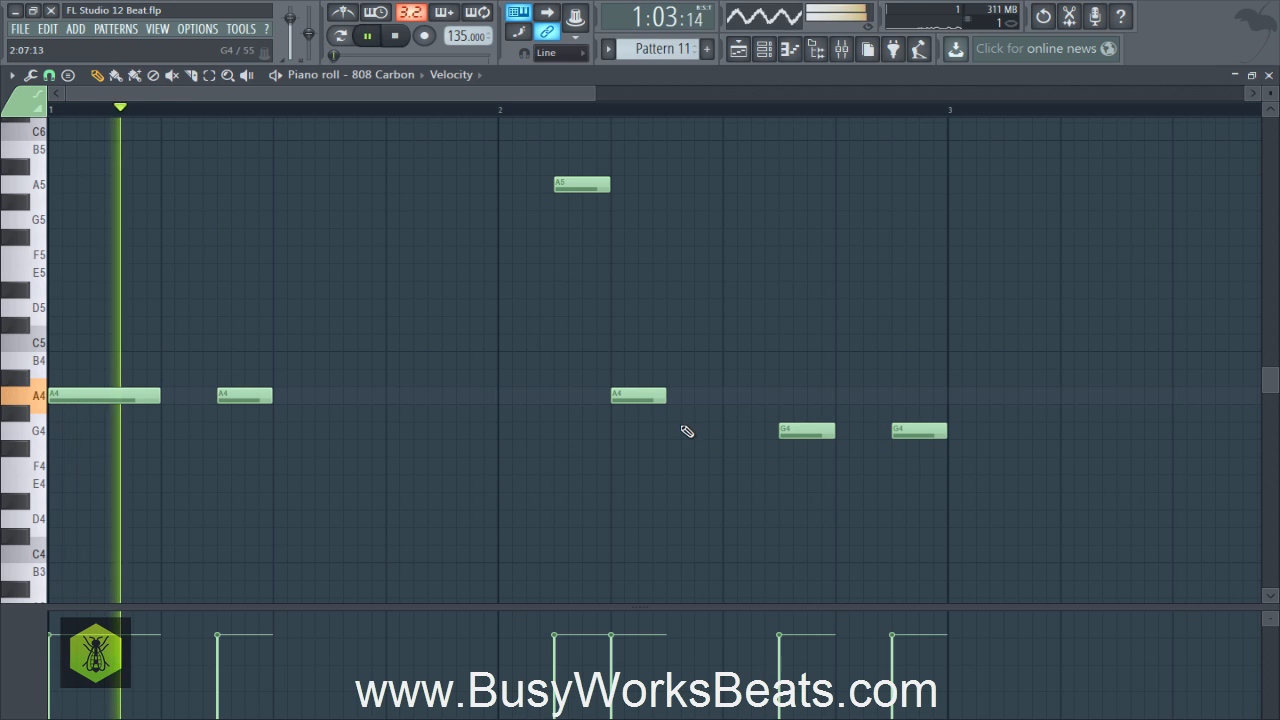
key("space")
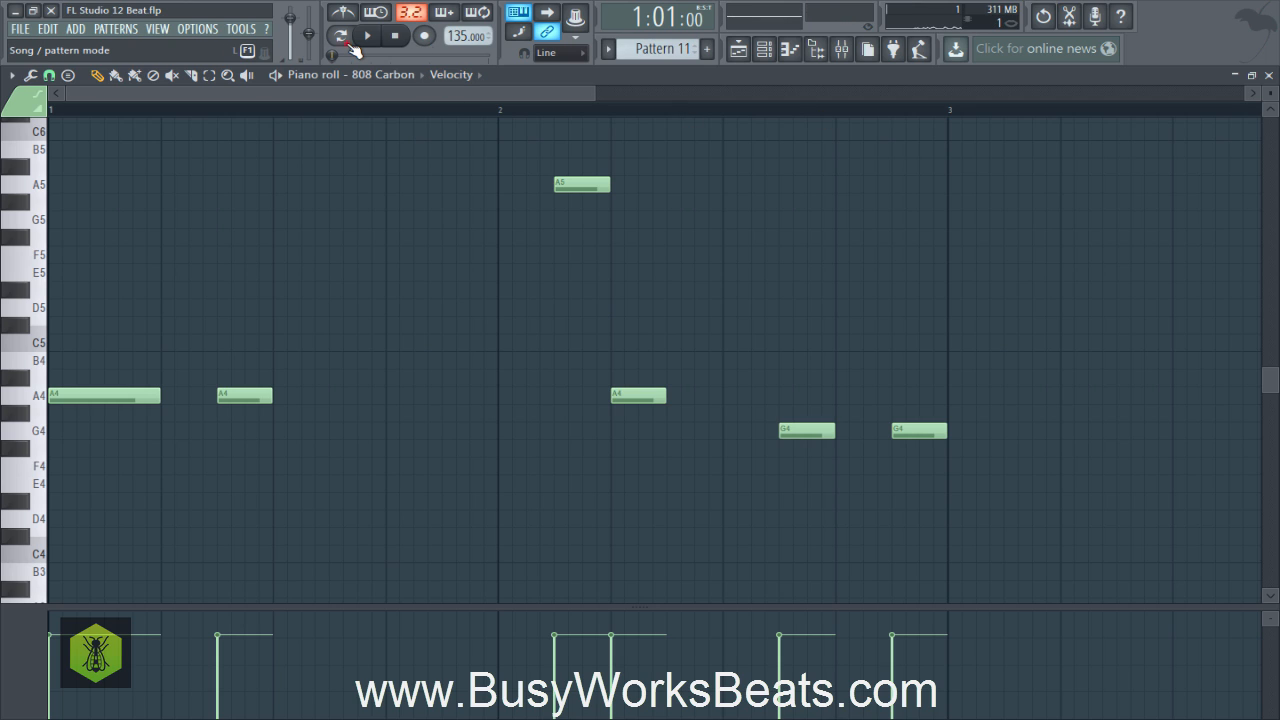
Switch playback to song mode and play the 808 line with the whole arrangement
left_click(350, 44)
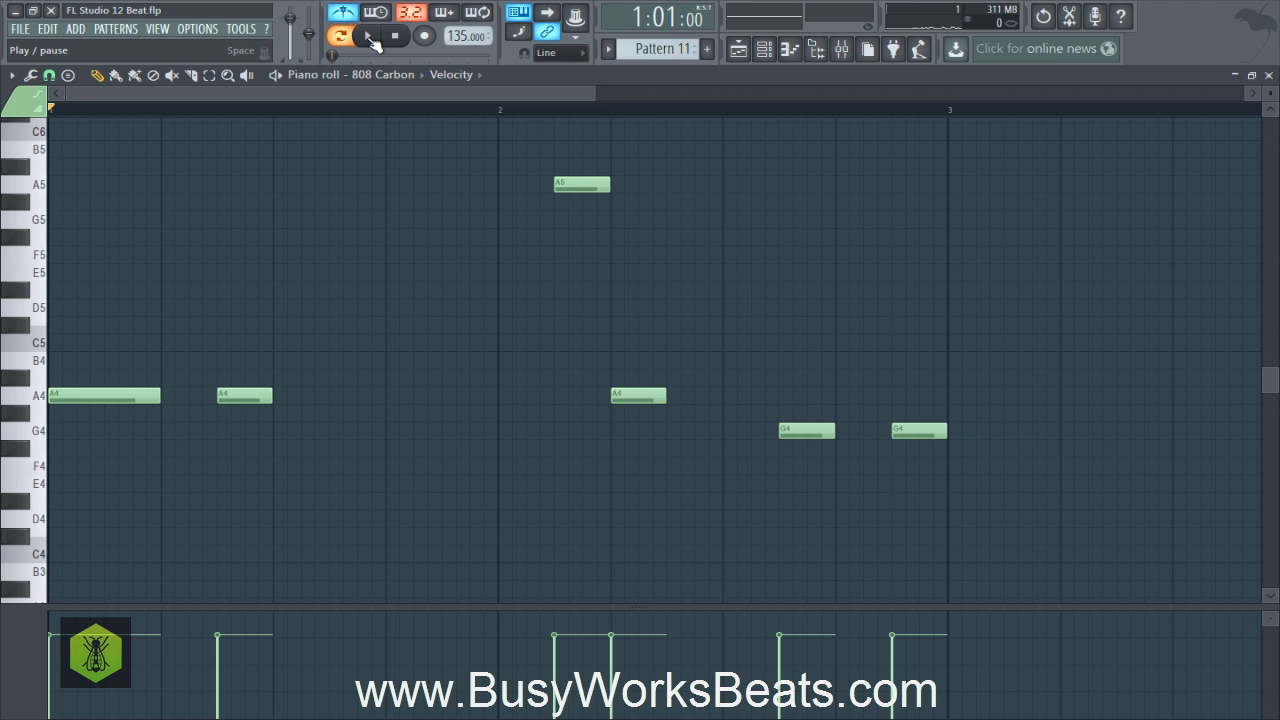
key("space")
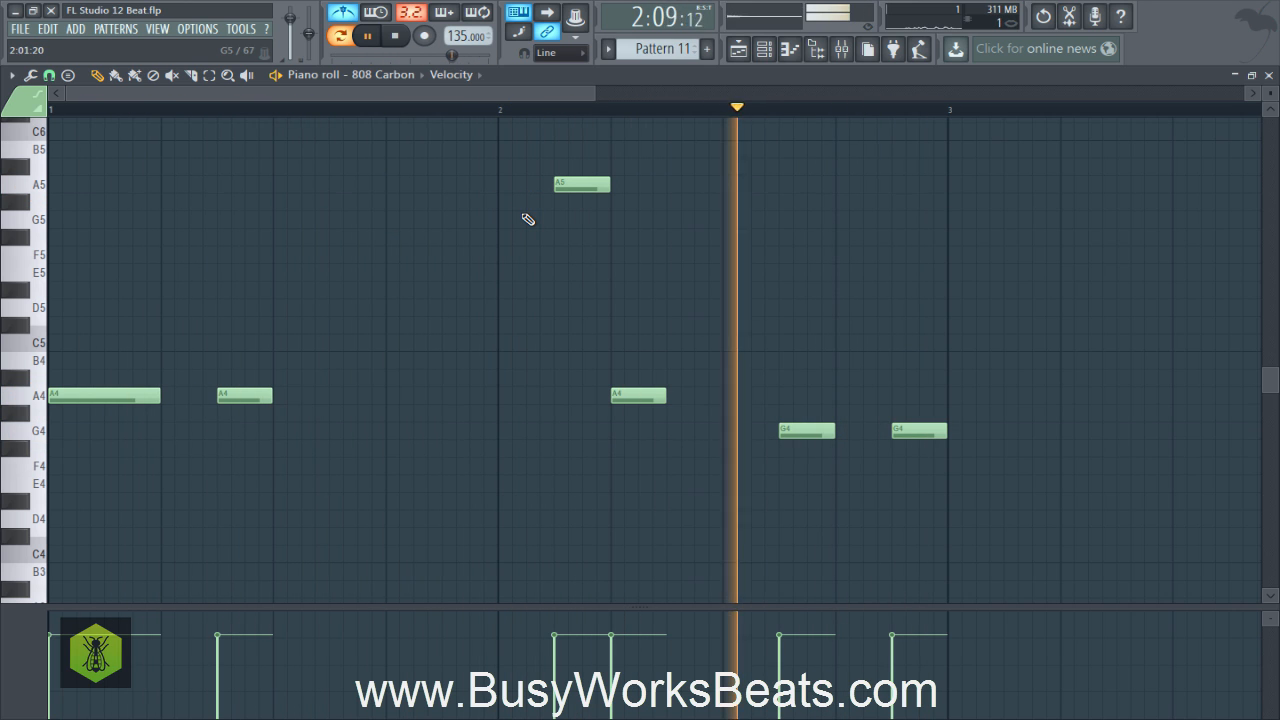
key("space")
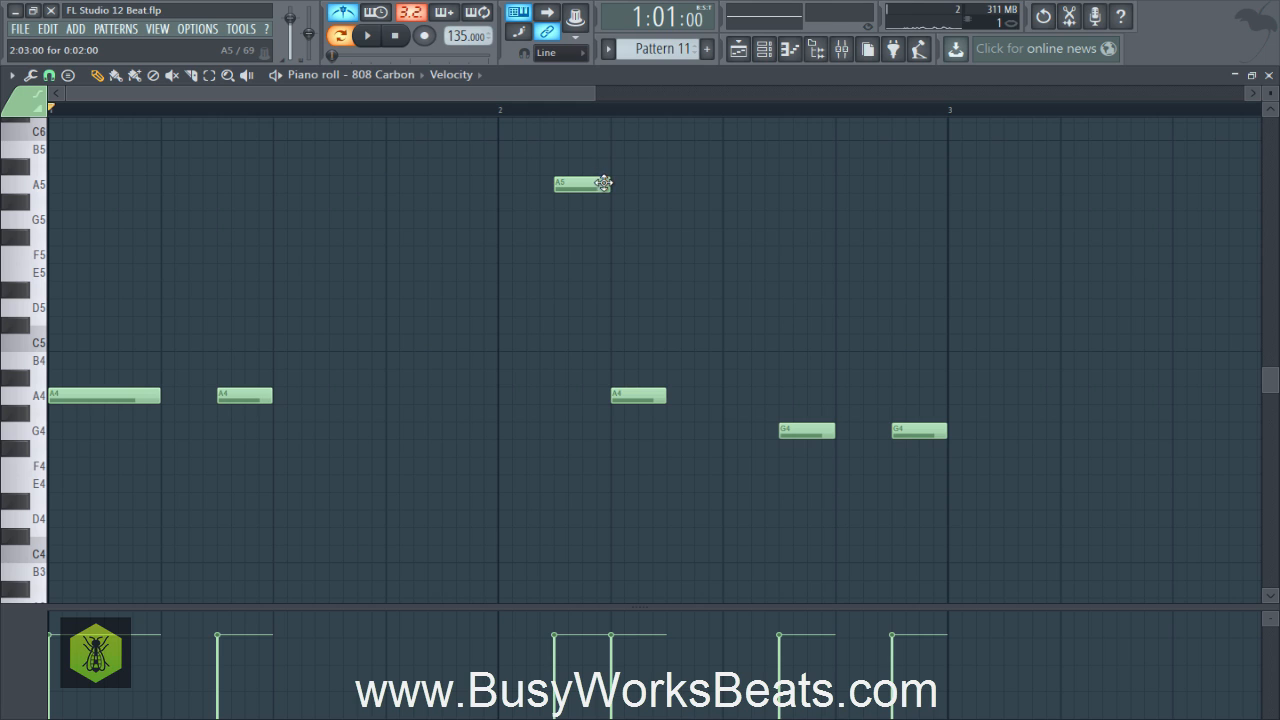
Try a longer A5 note overlapping the following A4 during song playback, and restore its length to two steps
left_click_drag(607, 182, 622, 182)
key("space")
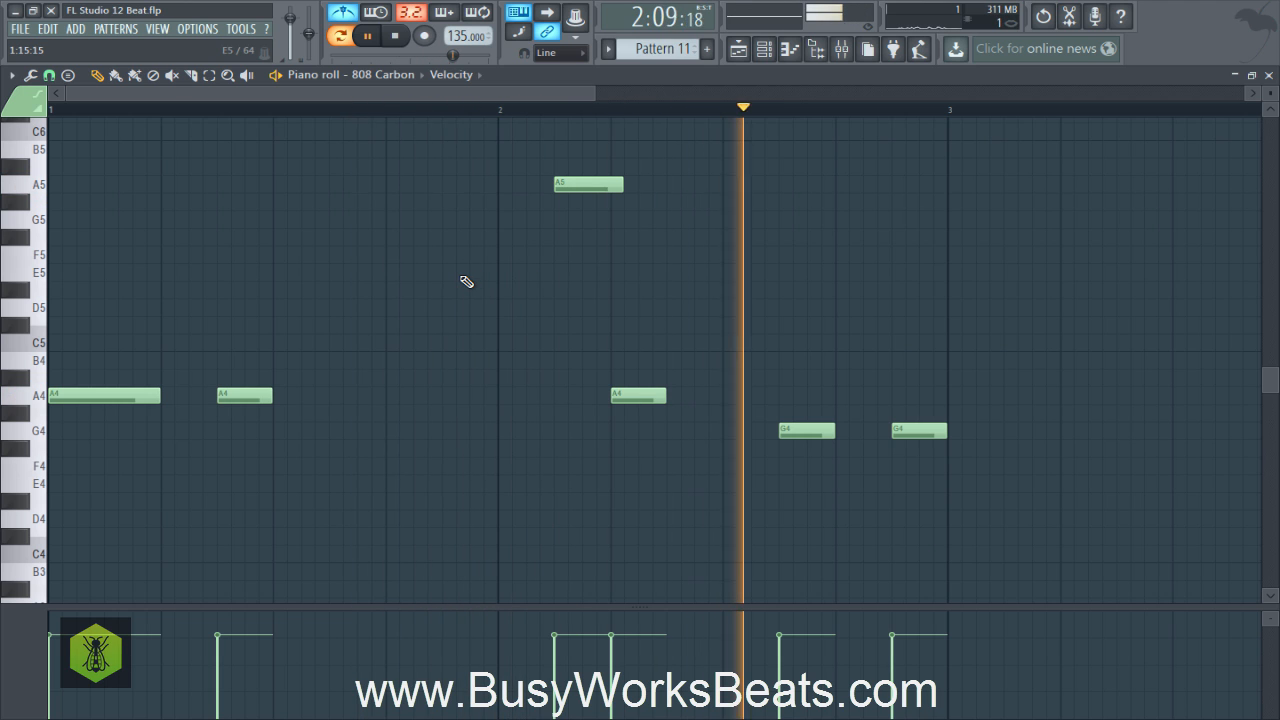
left_click_drag(622, 186, 603, 223)
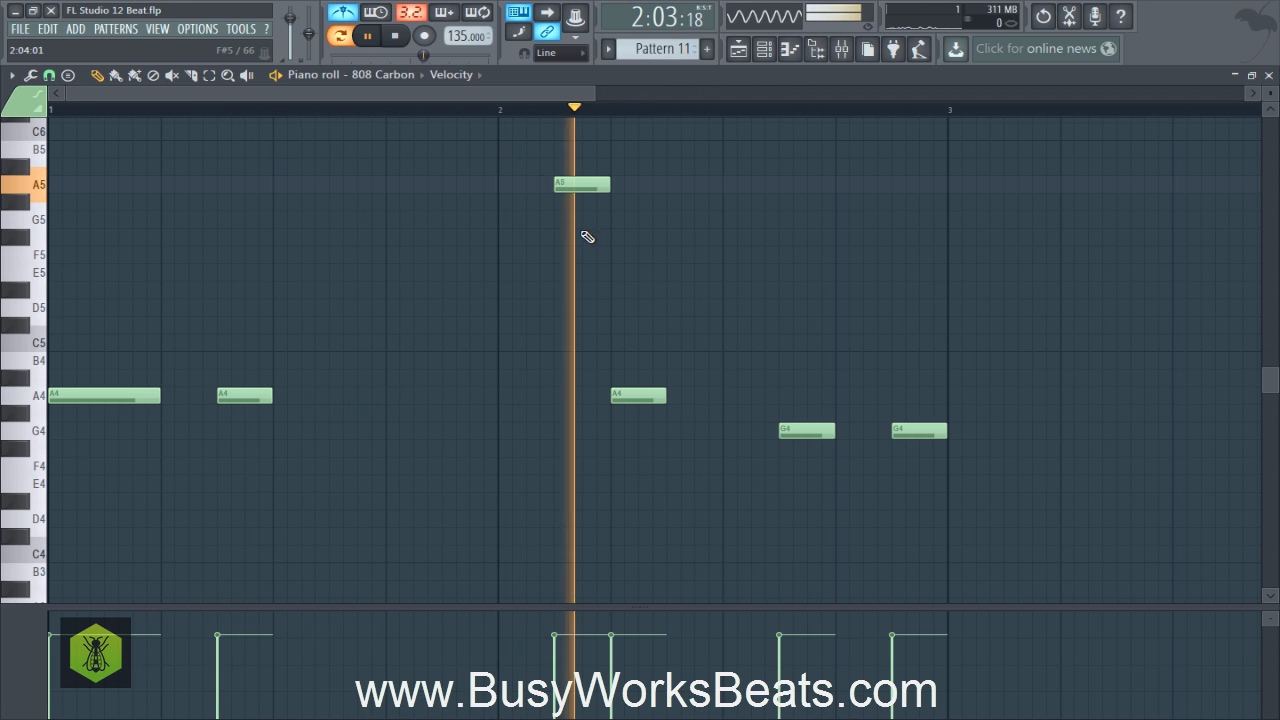
key("space")
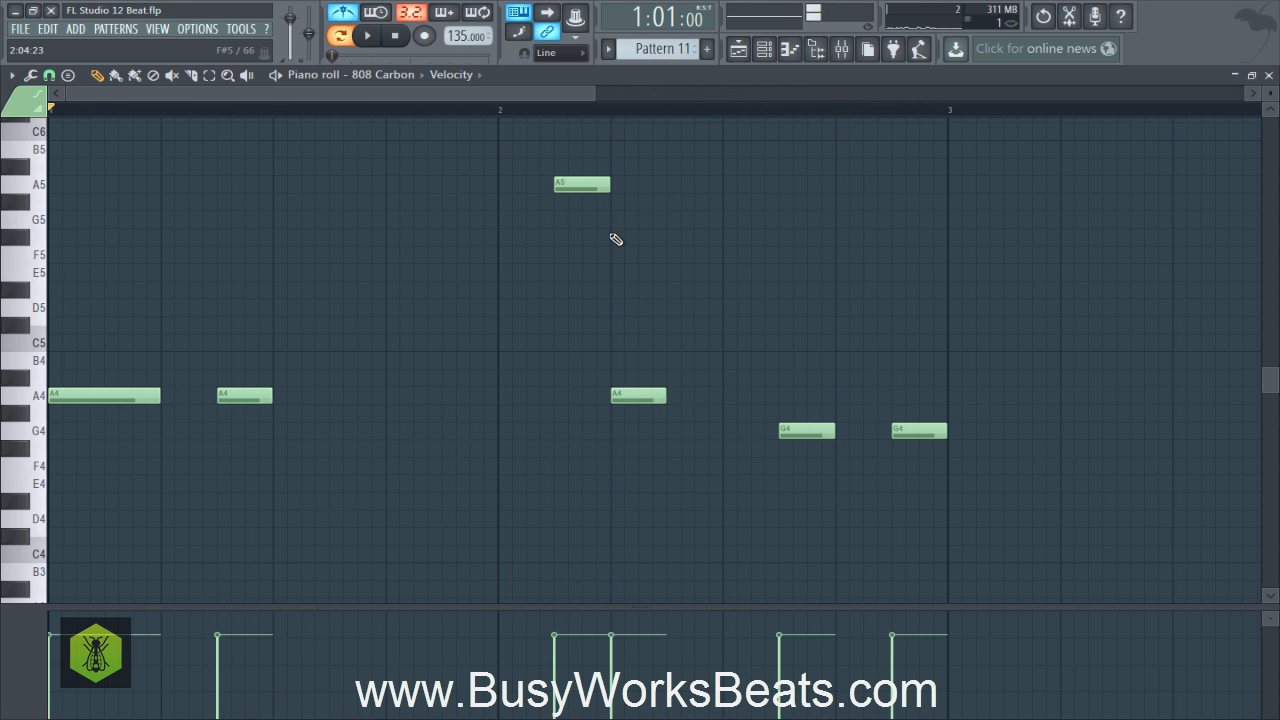
Select the A5 note and the A4 note following it, clear the selection, and play the song from the start
left_click_drag(569, 187, 527, 160)
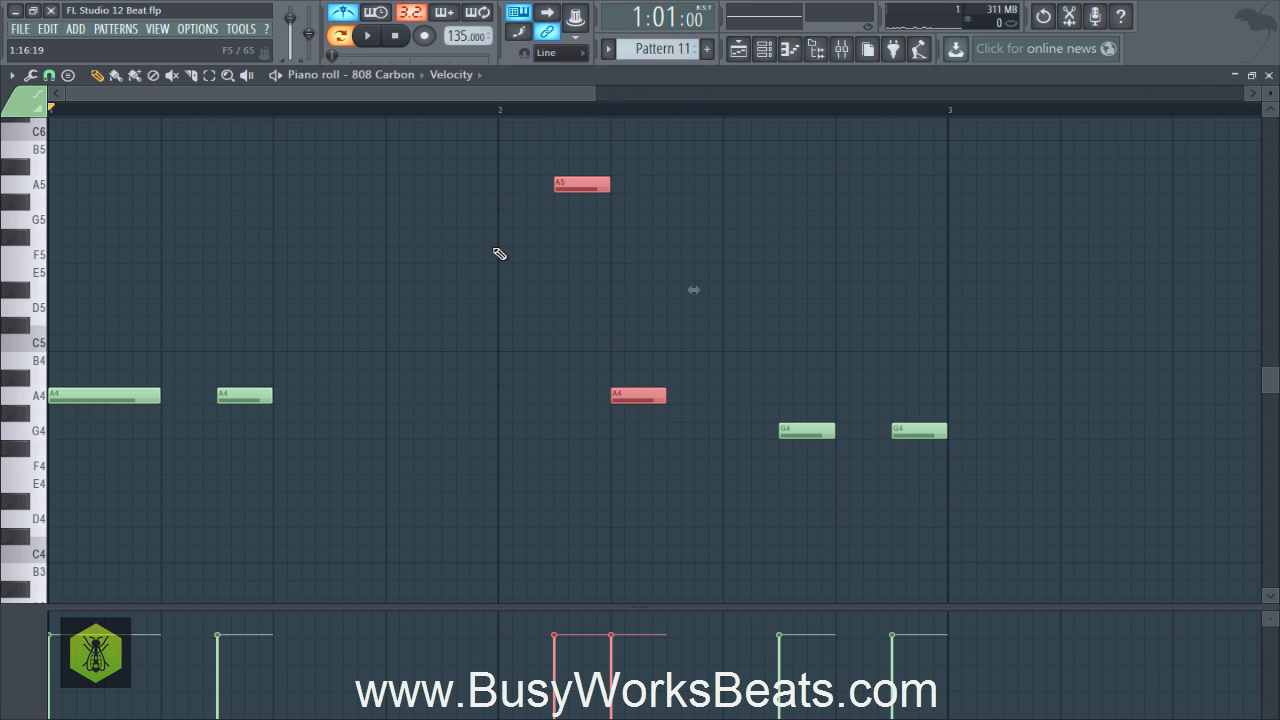
left_click(518, 317)
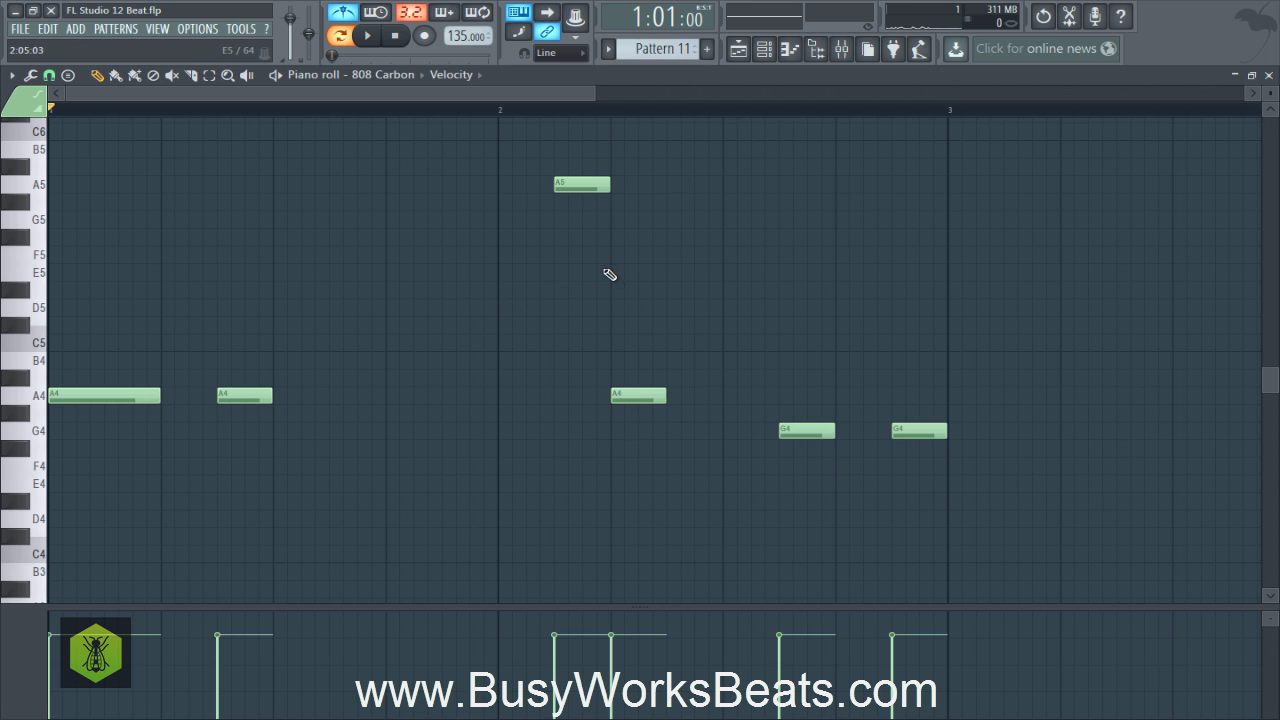
key("space")
key("space")
Add a G3 note at 2:16:00, one octave below the last G4 note
left_click(918, 436, "ctrl")
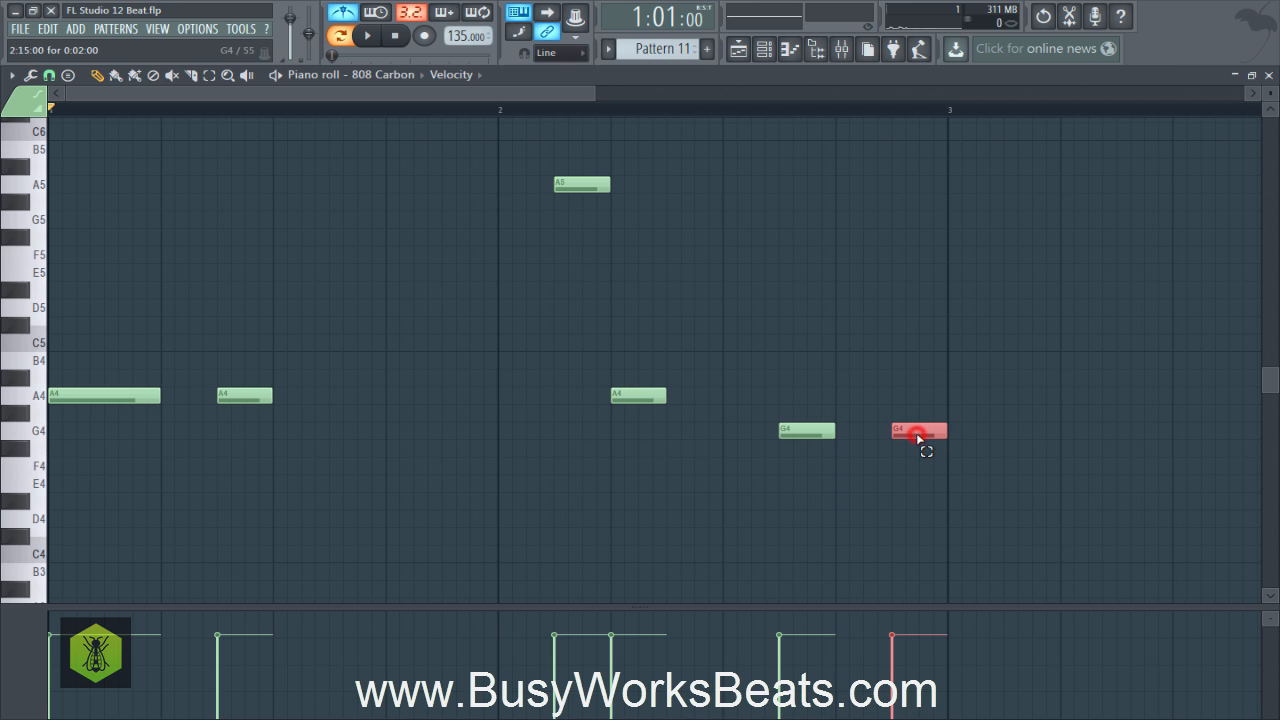
scroll(921, 438, "down", 2)
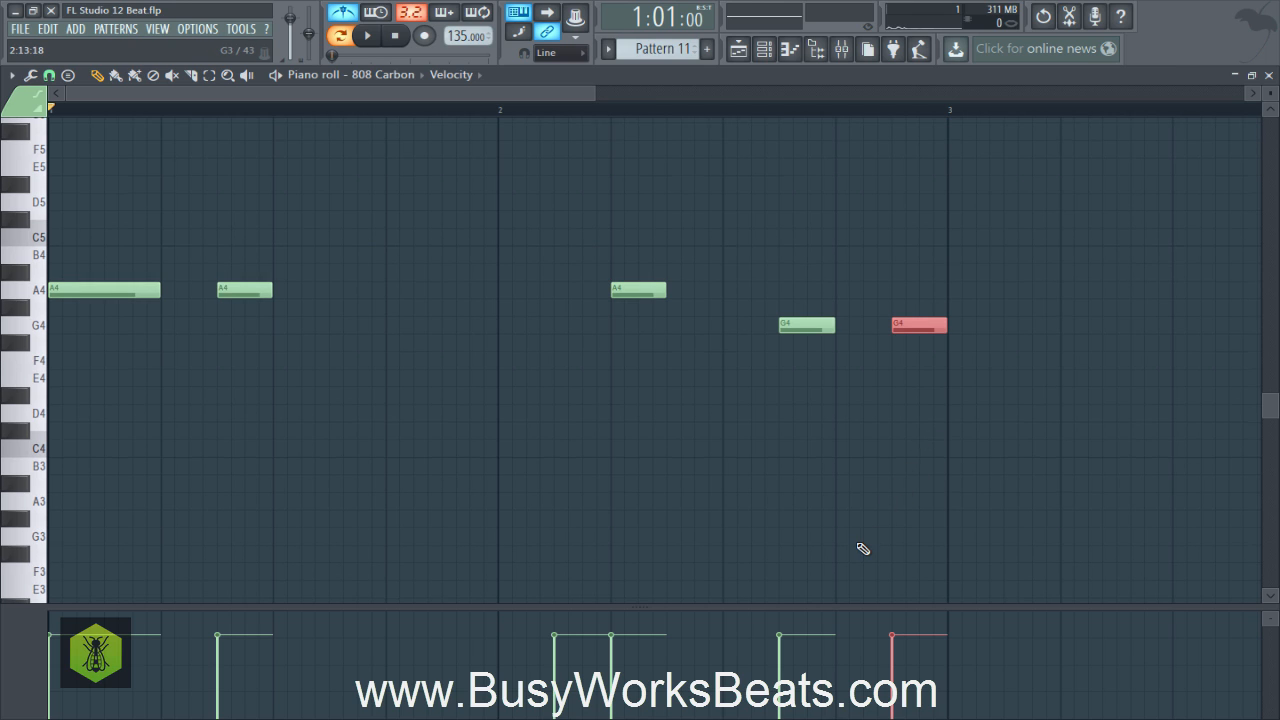
left_click(931, 541)
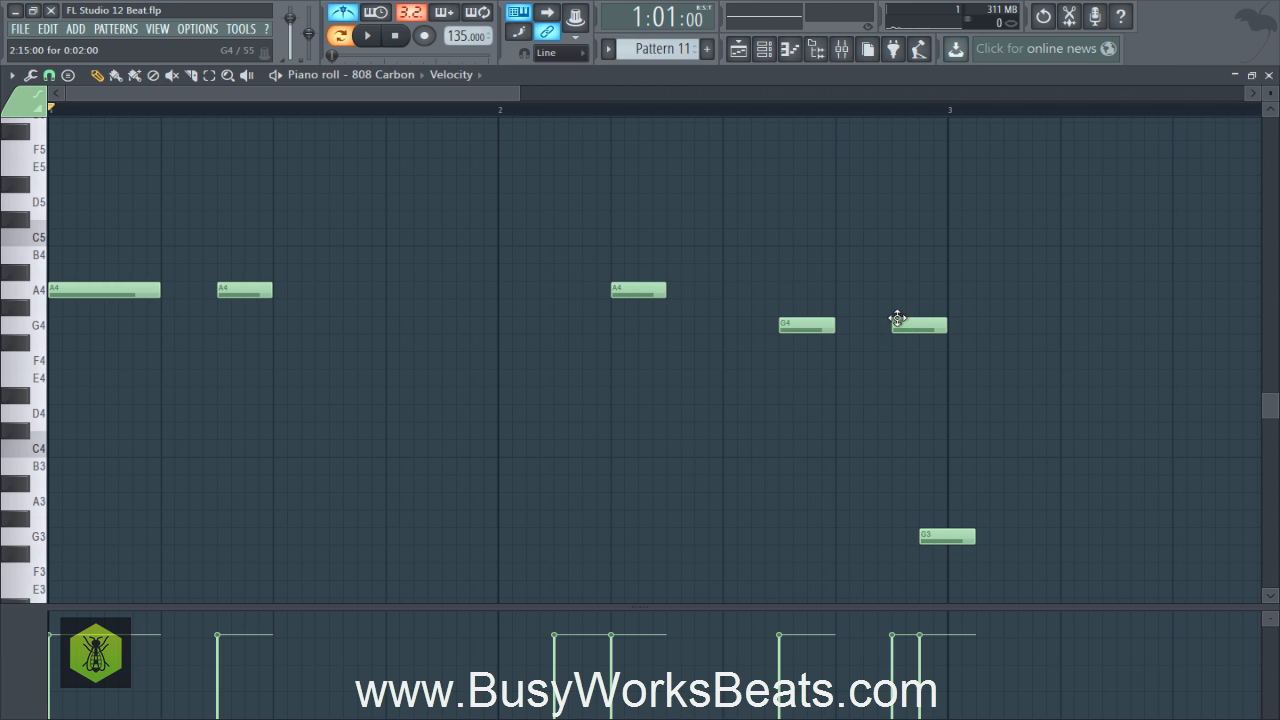
left_click_drag(895, 327, 929, 424)
left_click_drag(915, 544, 894, 353)
Shorten the G3 note to one step (0:01:00) and turn it into a slide note in its note properties
left_click_drag(975, 541, 971, 538)
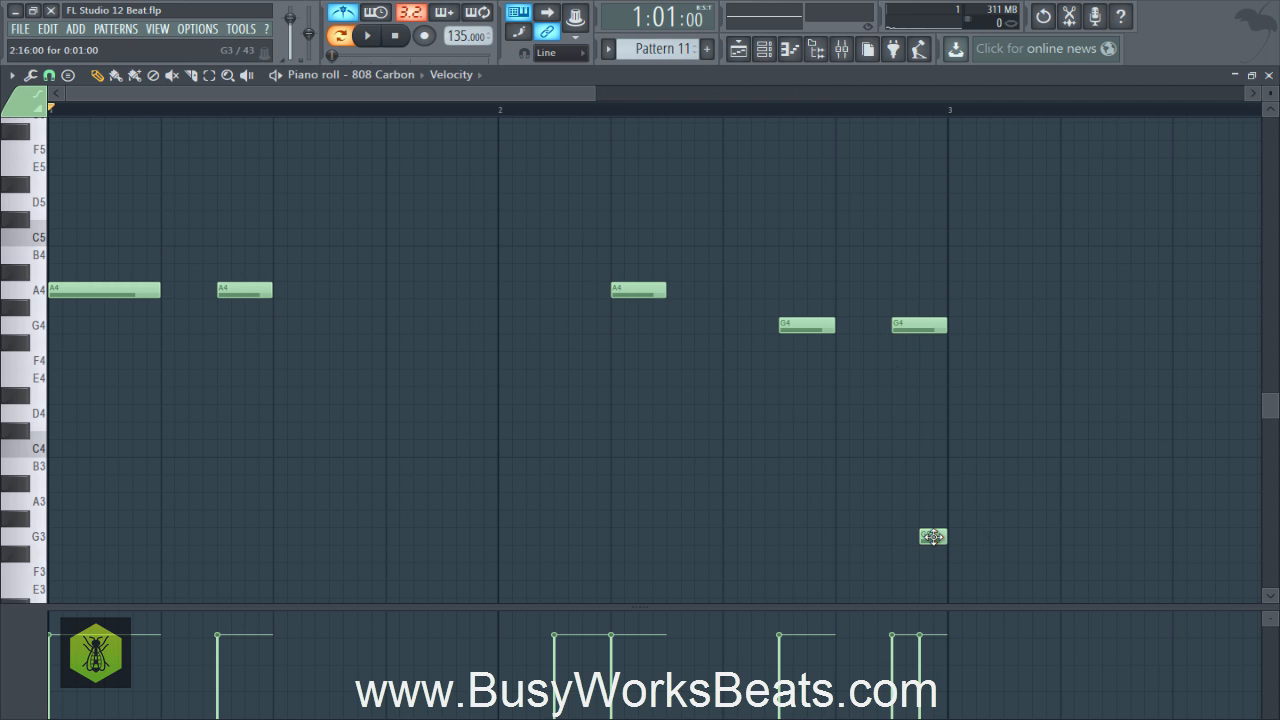
double_click(932, 537)
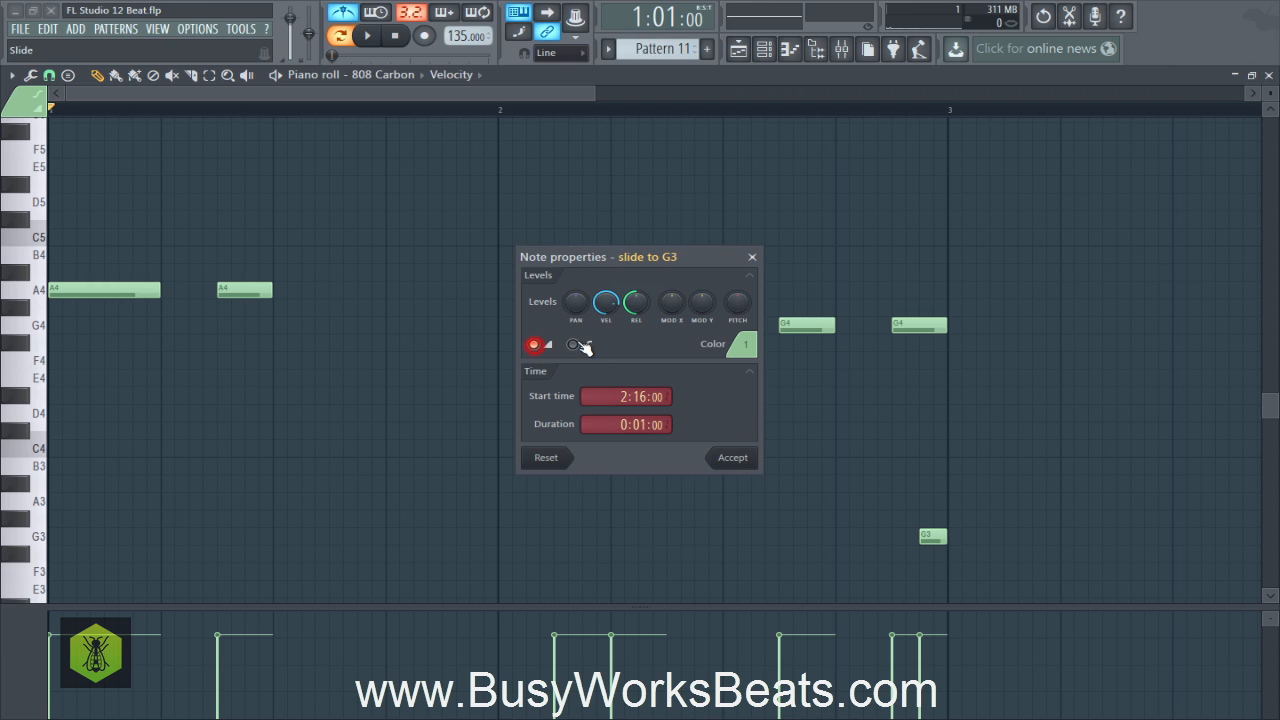
left_click(732, 460)
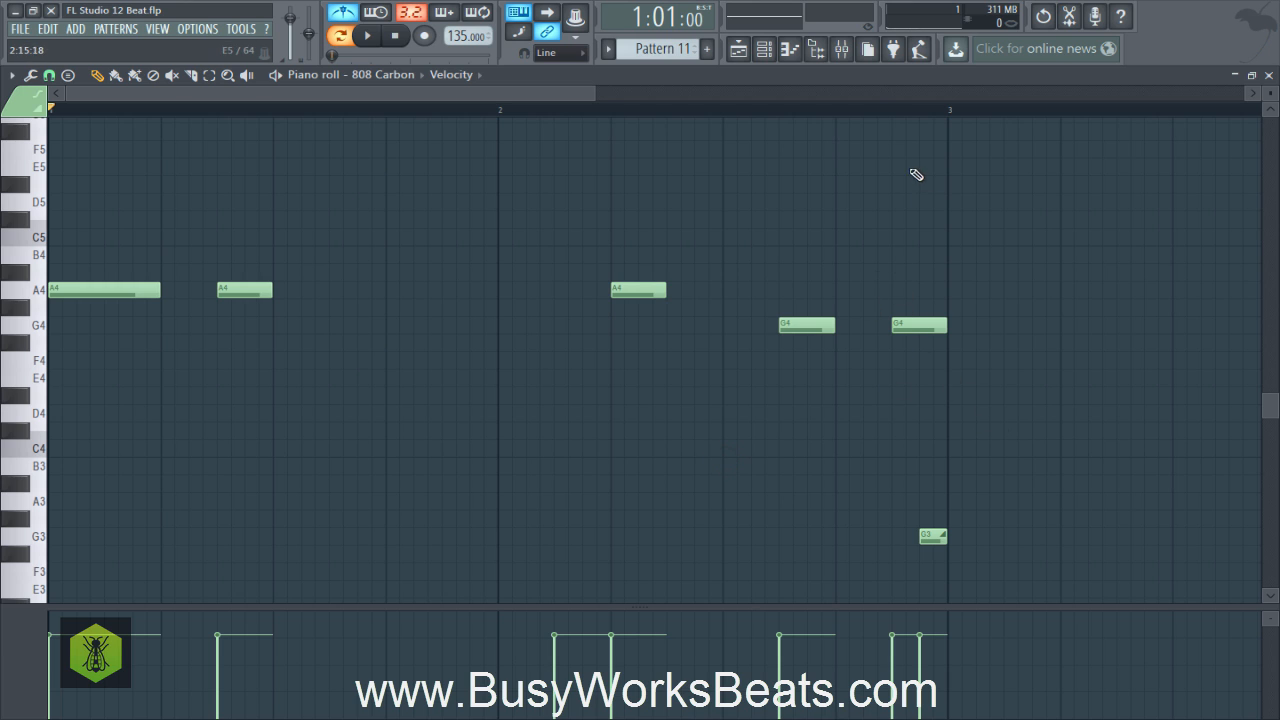
Mark the range from 2:15:00 to bar 3, clear the selection, and play from 2:15:00 to audition the slide into G3
left_click_drag(900, 112, 957, 120)
key("space")
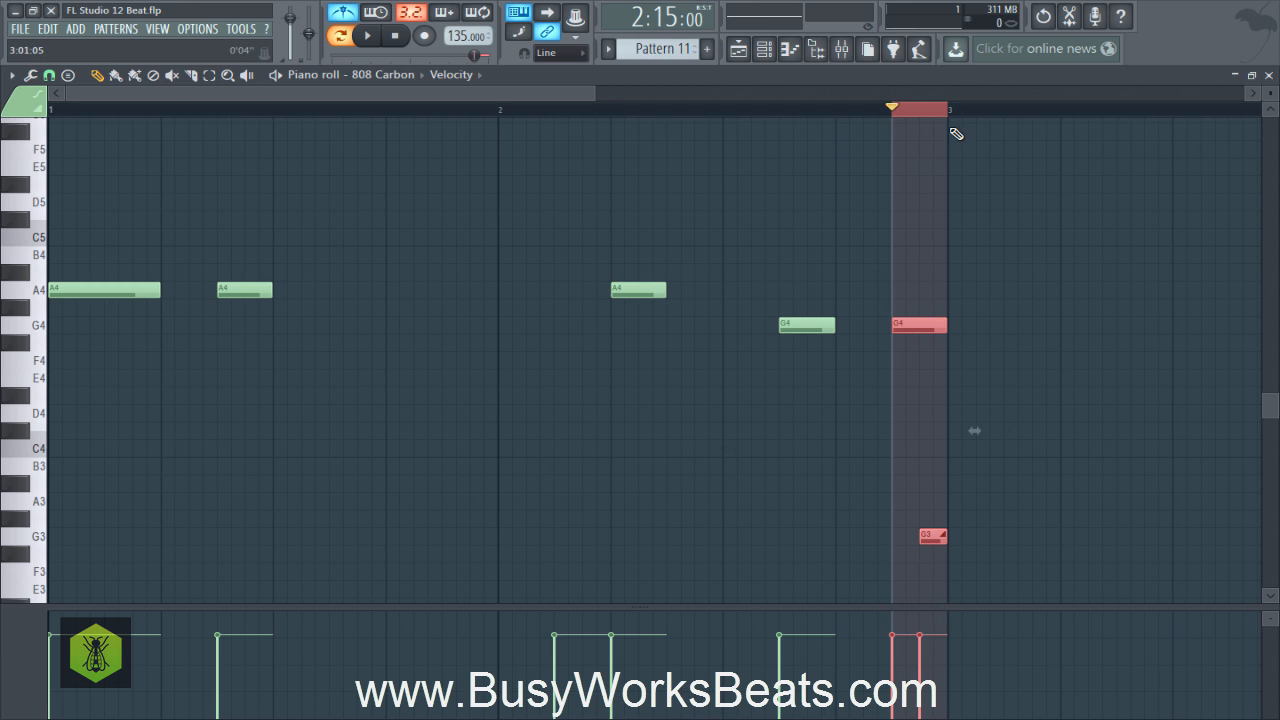
key("space")
left_click(843, 113, "ctrl")
key("space")
key("space")
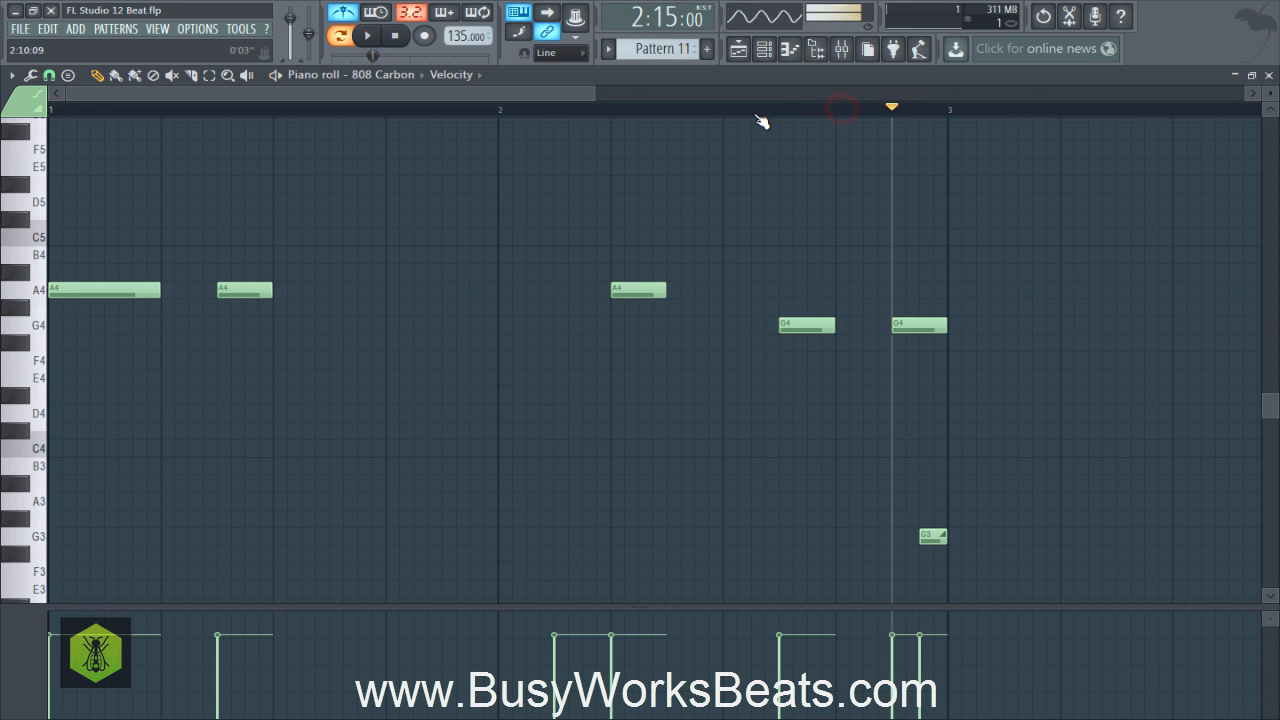
key("space")
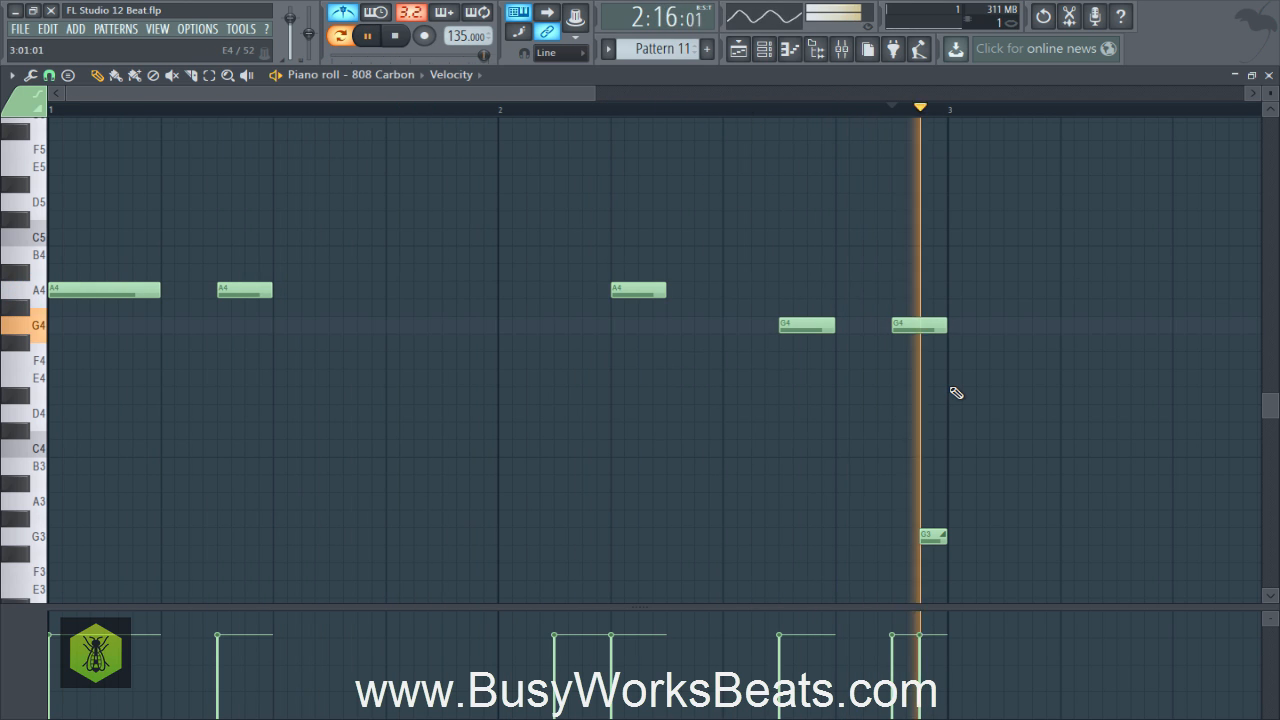
key("space")
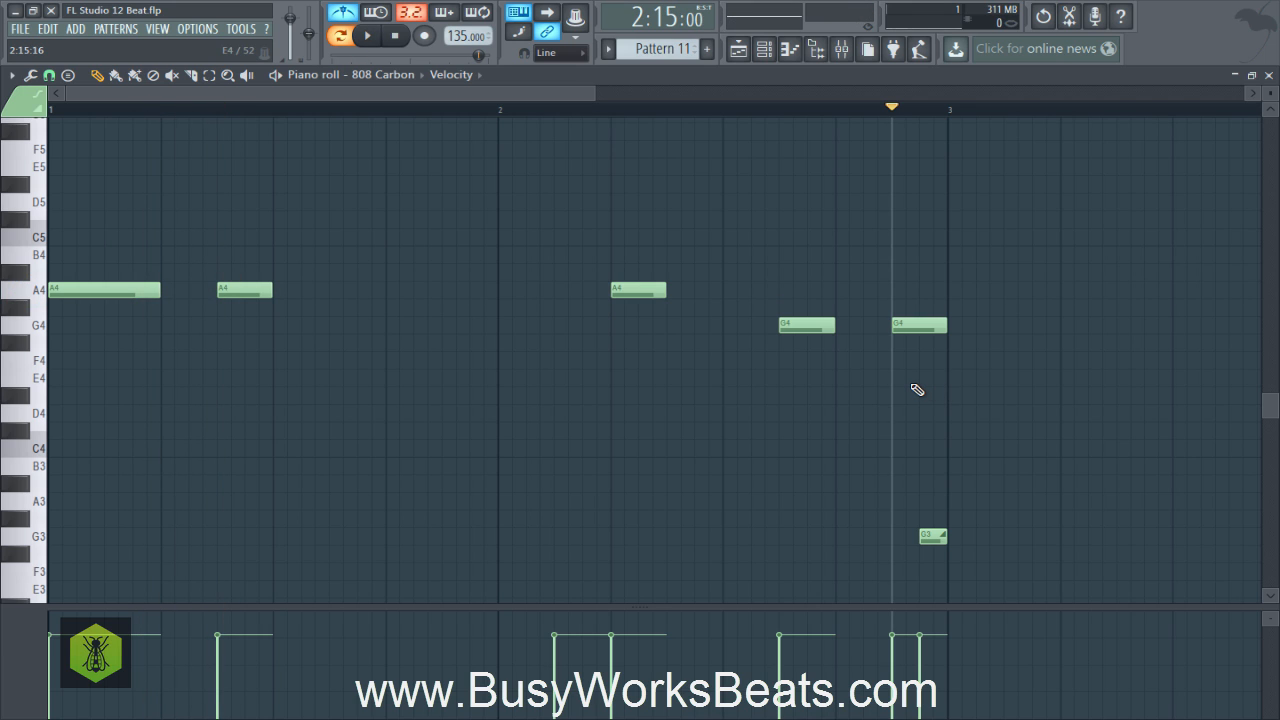
Save the project, return playback to pattern mode, and play Pattern 11 from the start
key("ctrl+s")
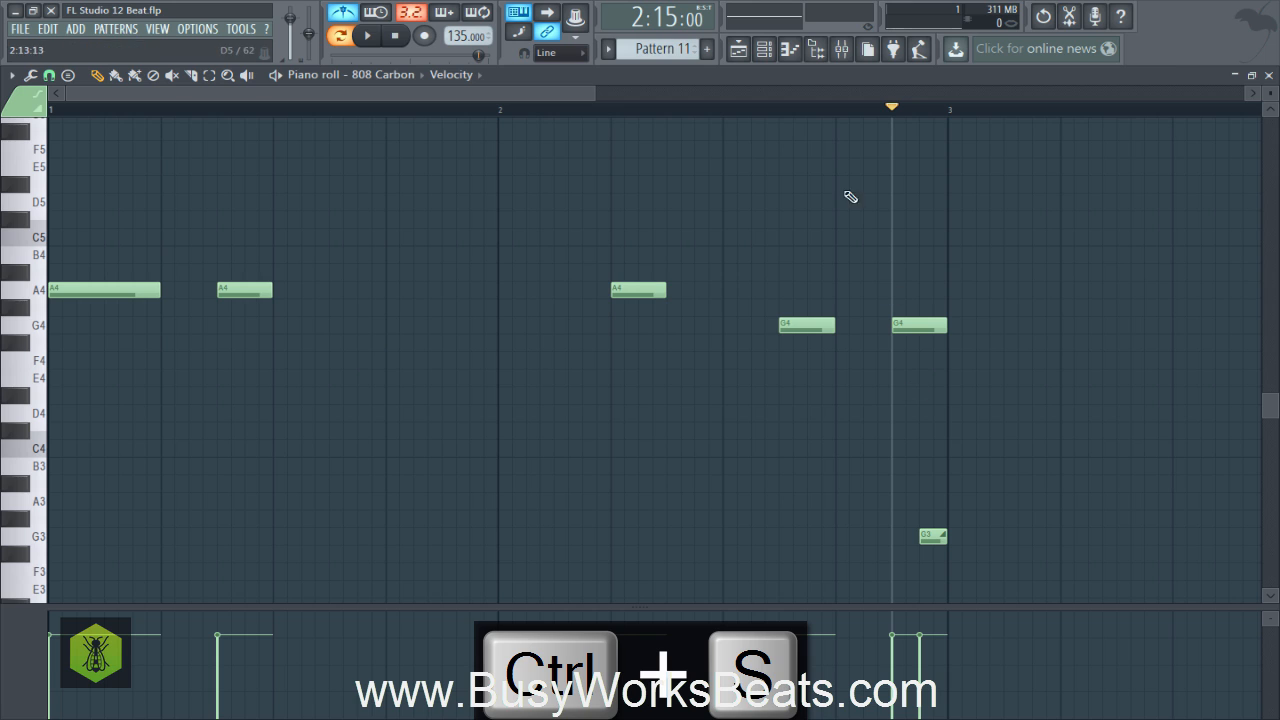
left_click(395, 35)
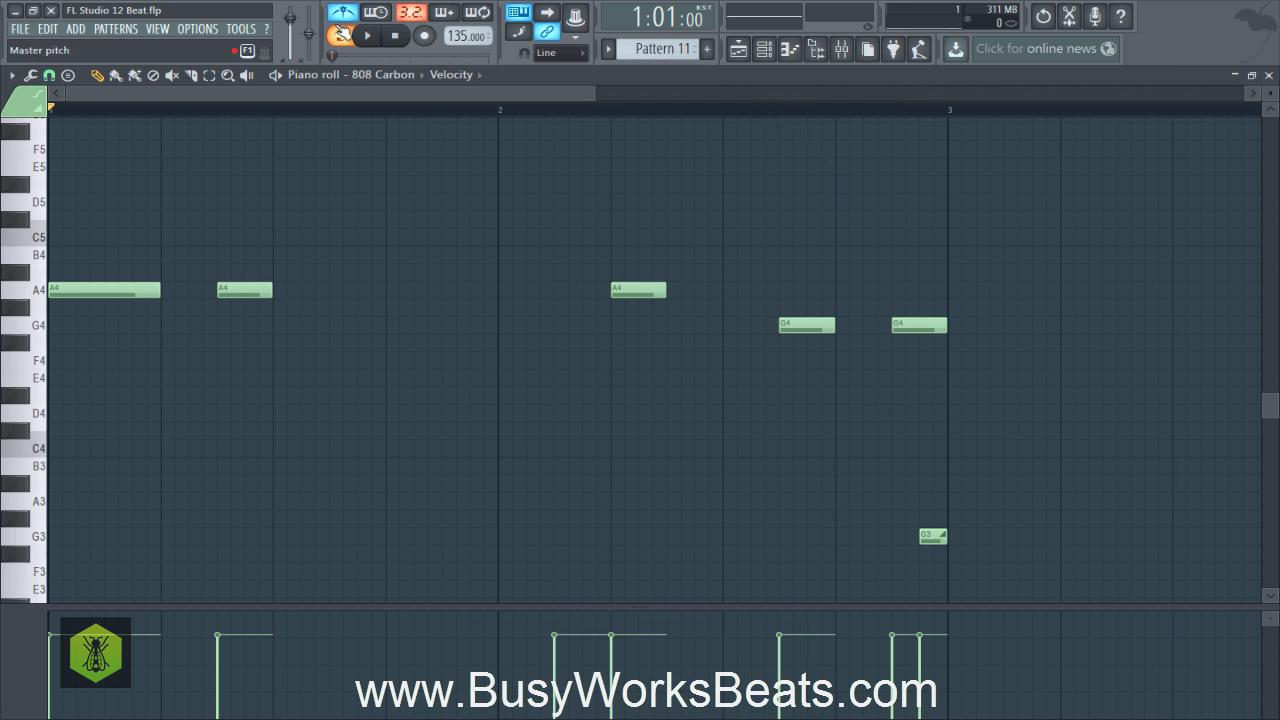
key("space")
left_click(367, 37)
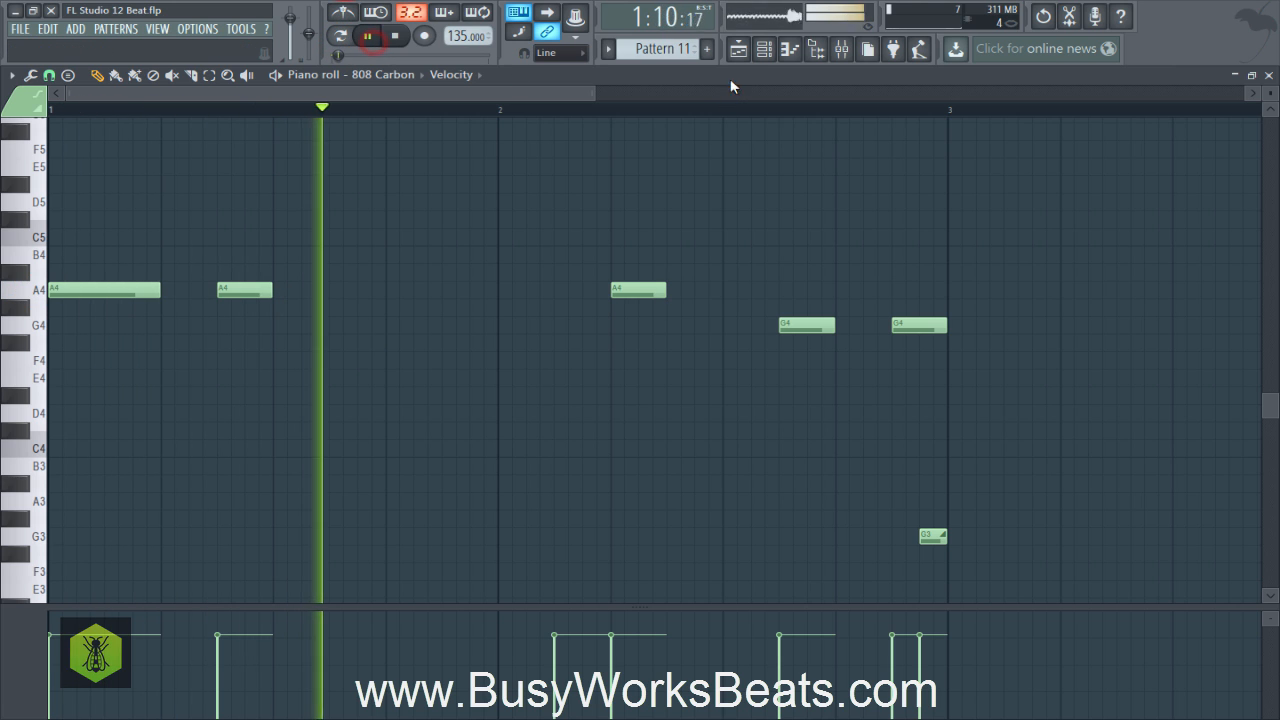
key("space")
Open the playlist and briefly play from the start
left_click(737, 50)
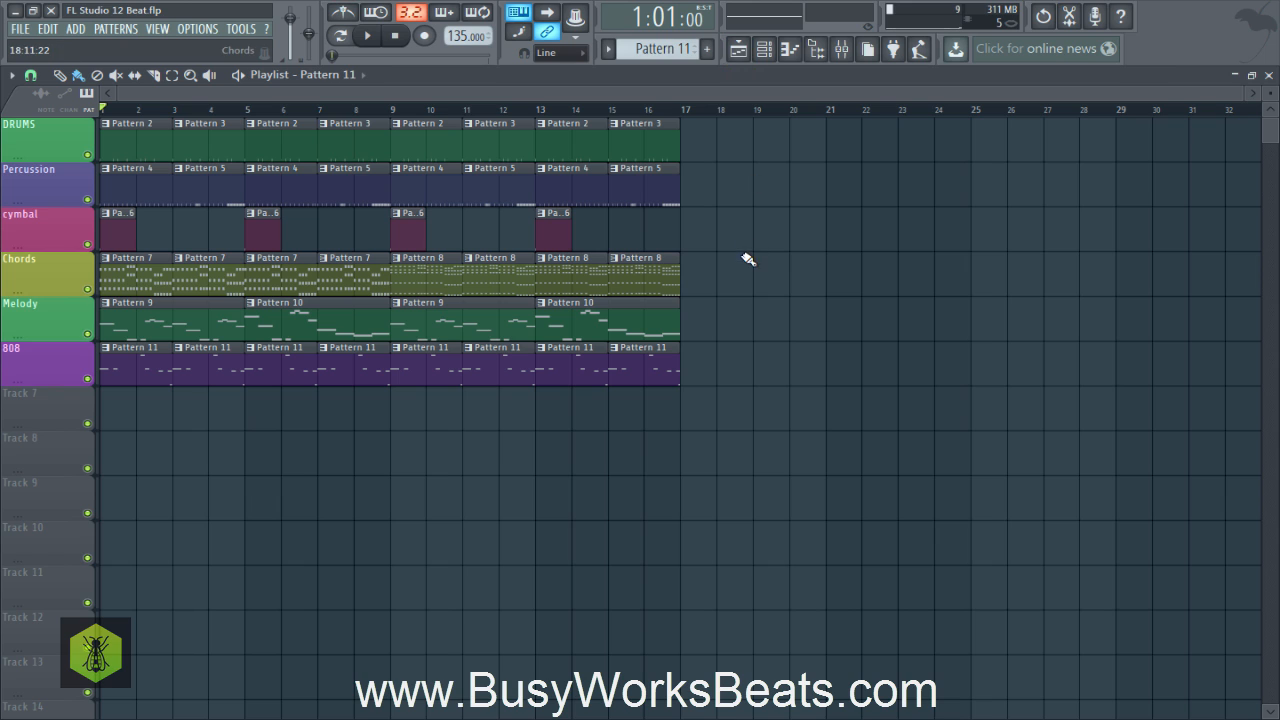
key("space")
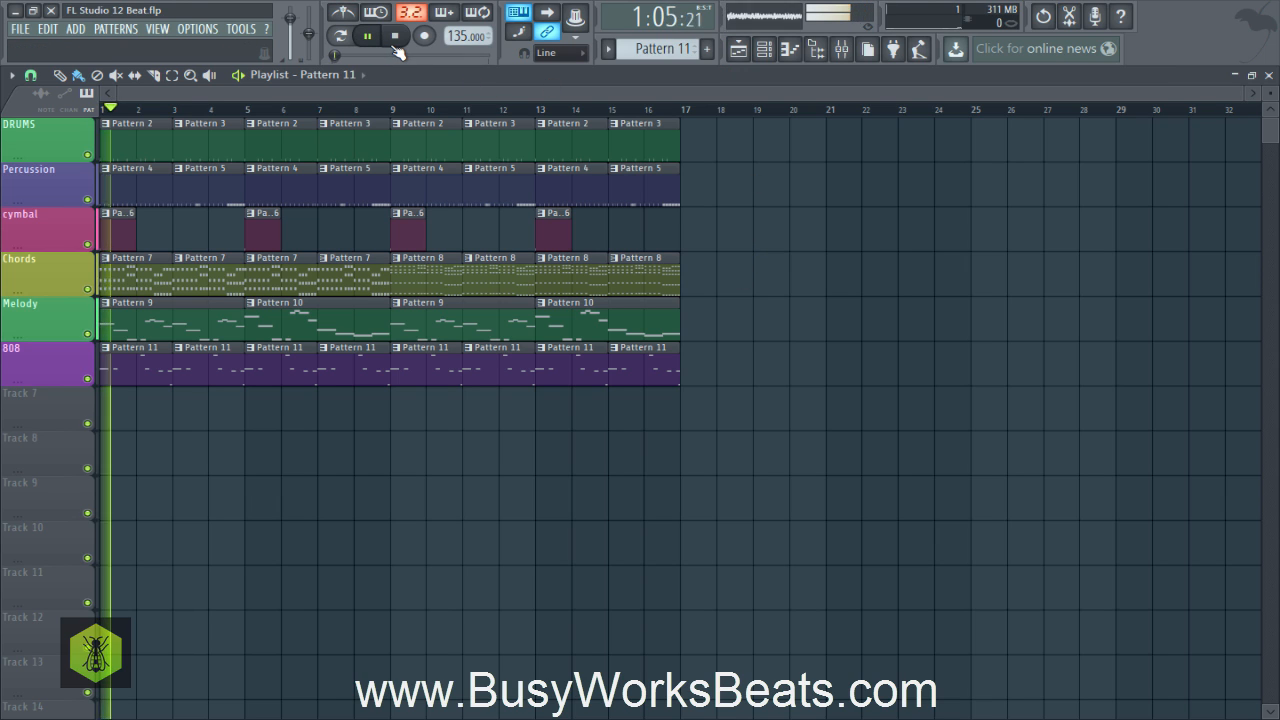
key("space")
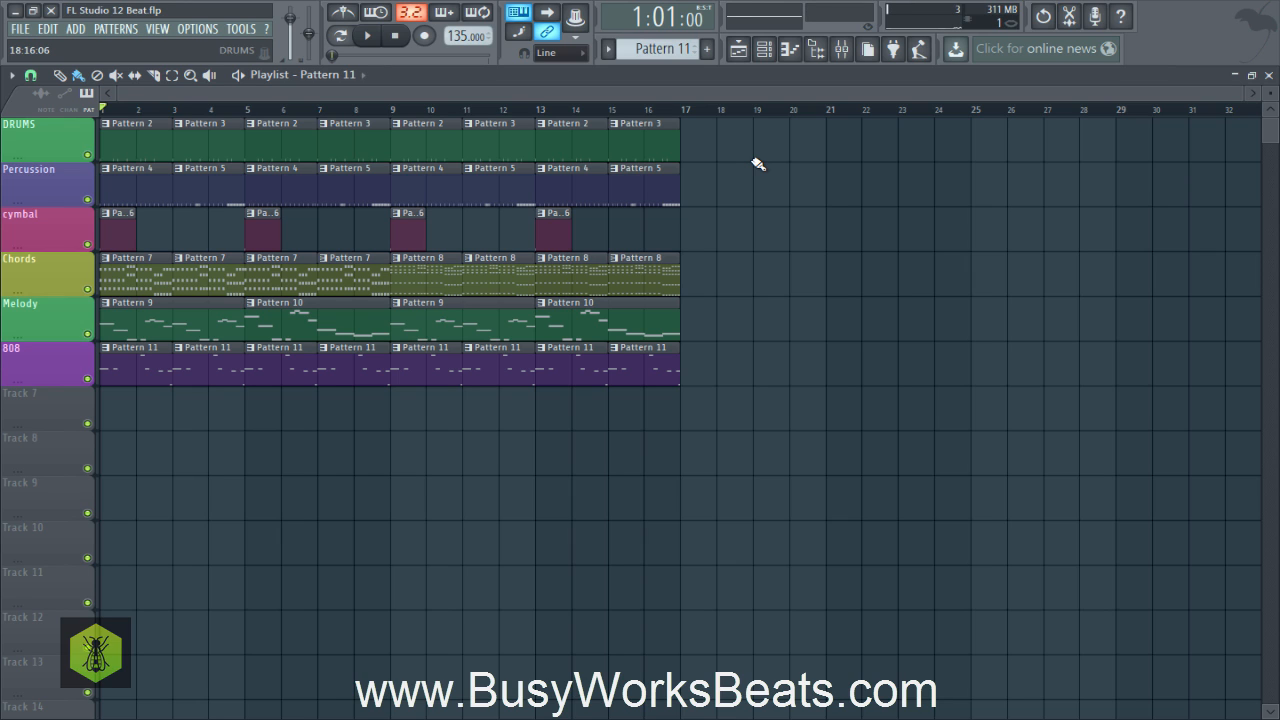
Play the whole arrangement from the start through the first eight bars and stop
key("space")
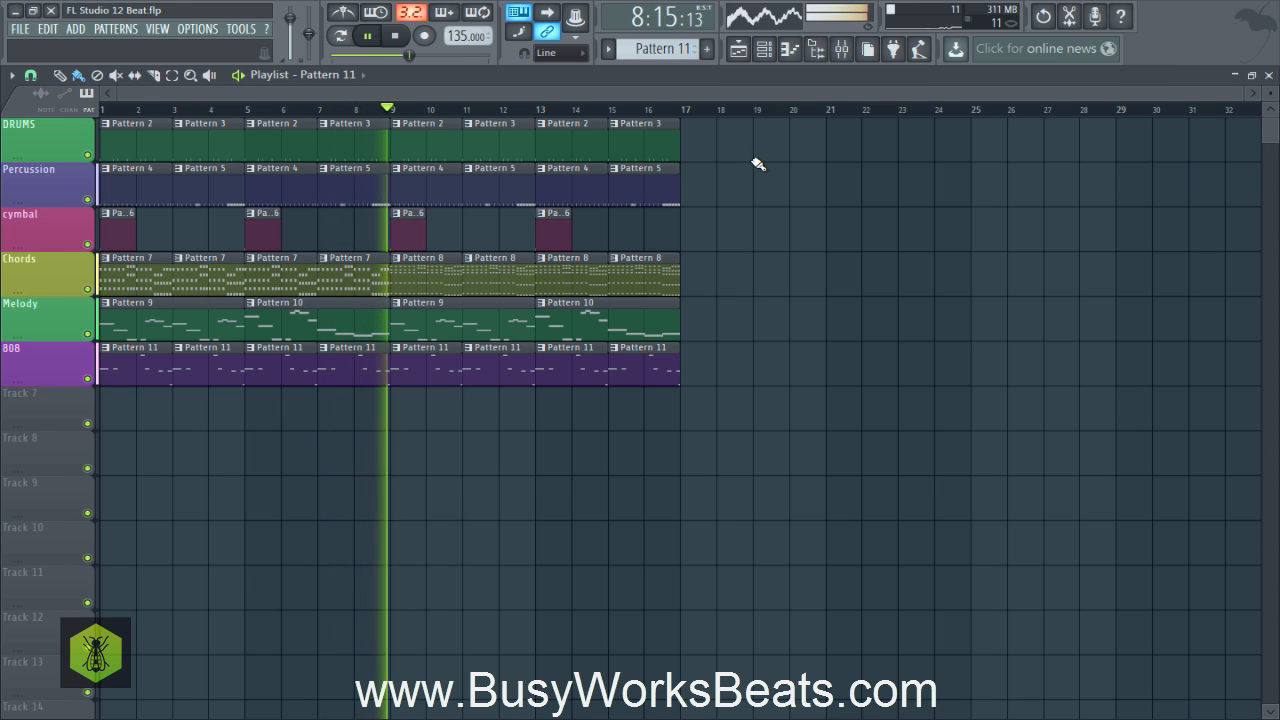
key("space")
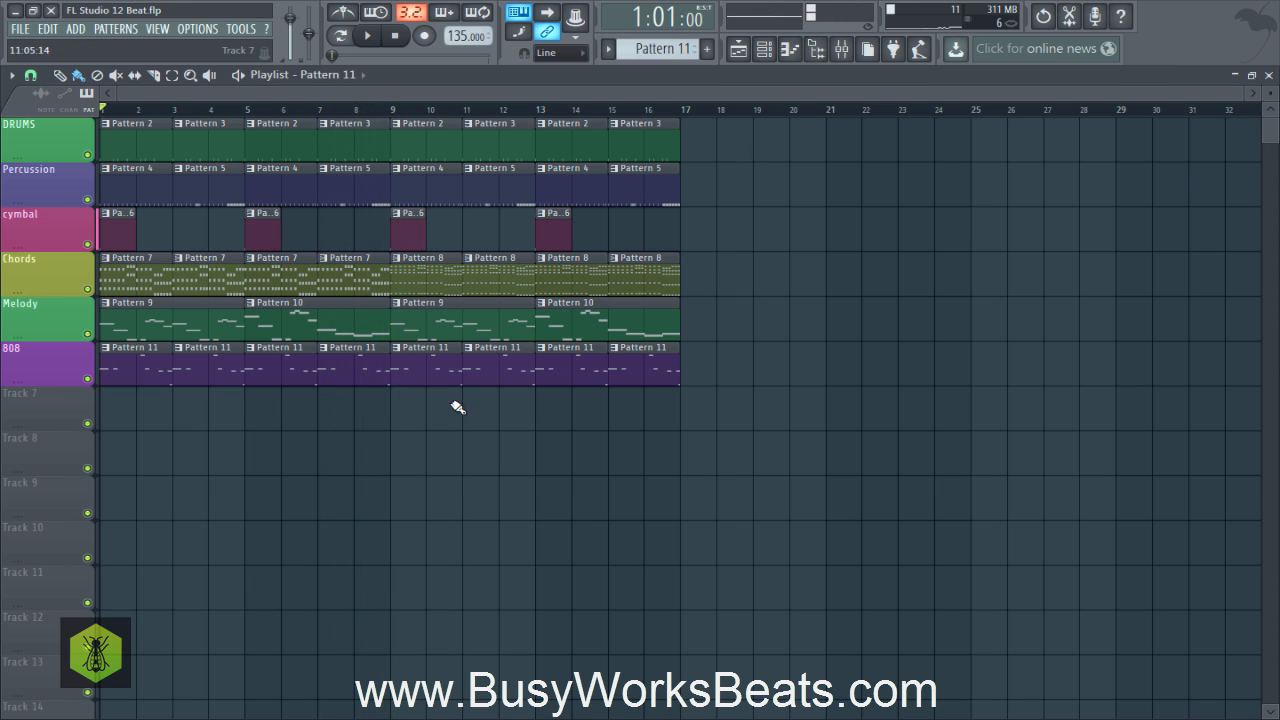
Make the 808 clip at bar 7 unique and open its pattern in the piano roll
left_click(347, 371)
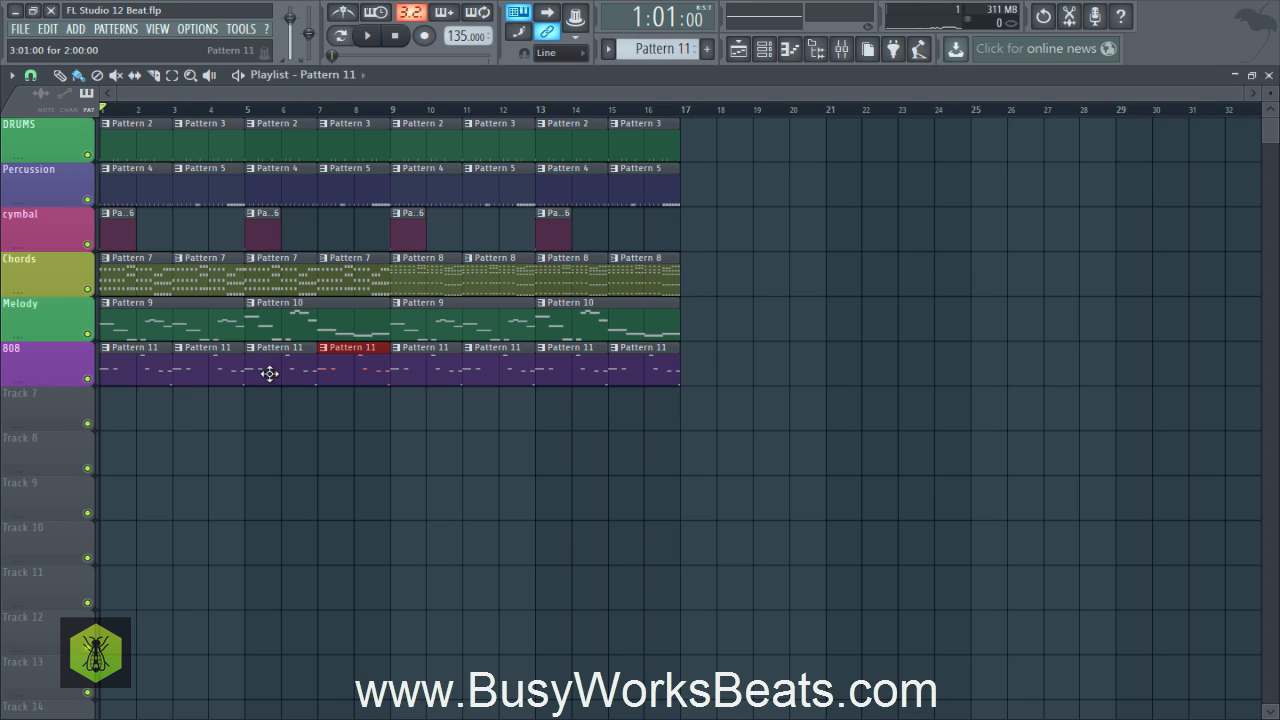
left_click(325, 349)
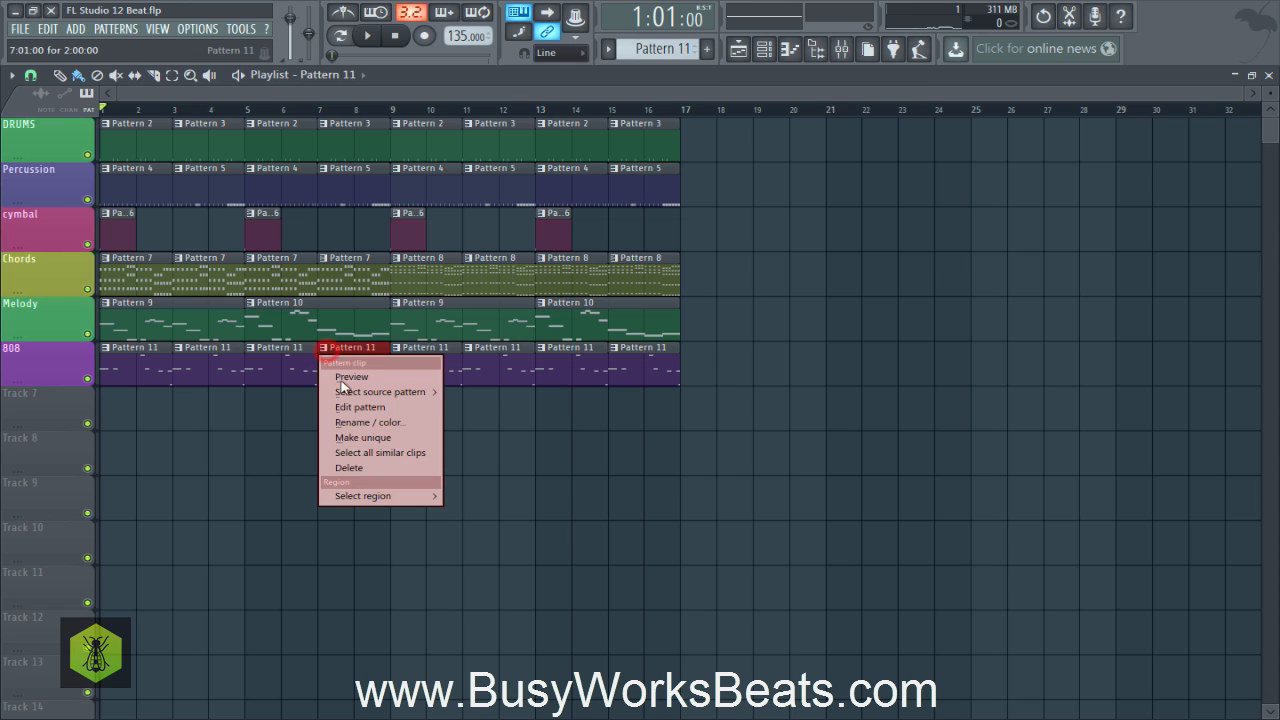
left_click(362, 438)
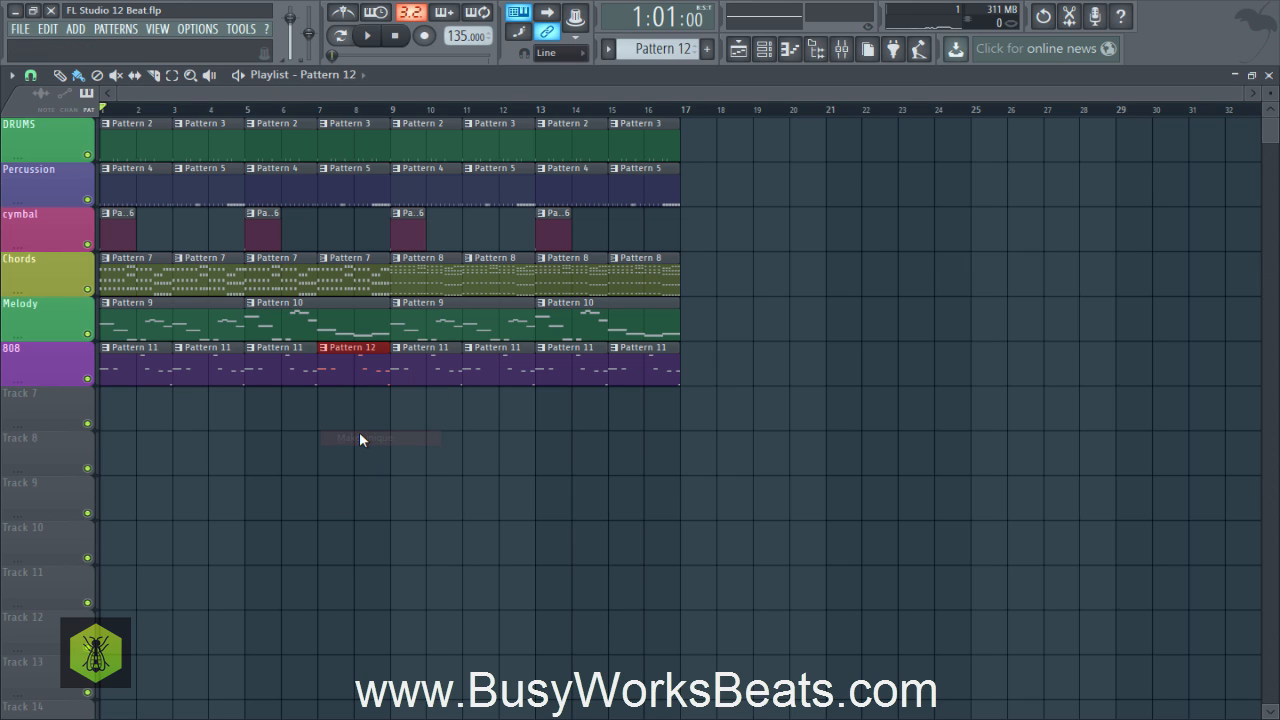
left_click(327, 352)
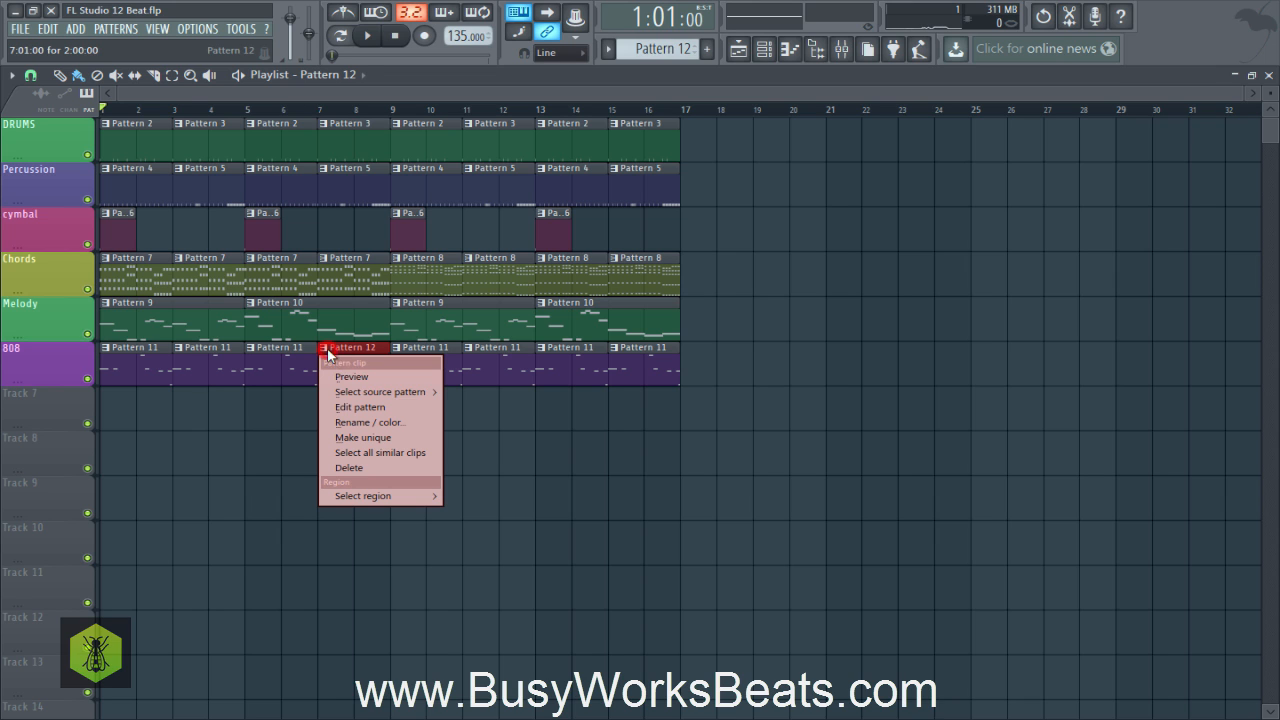
left_click(352, 404)
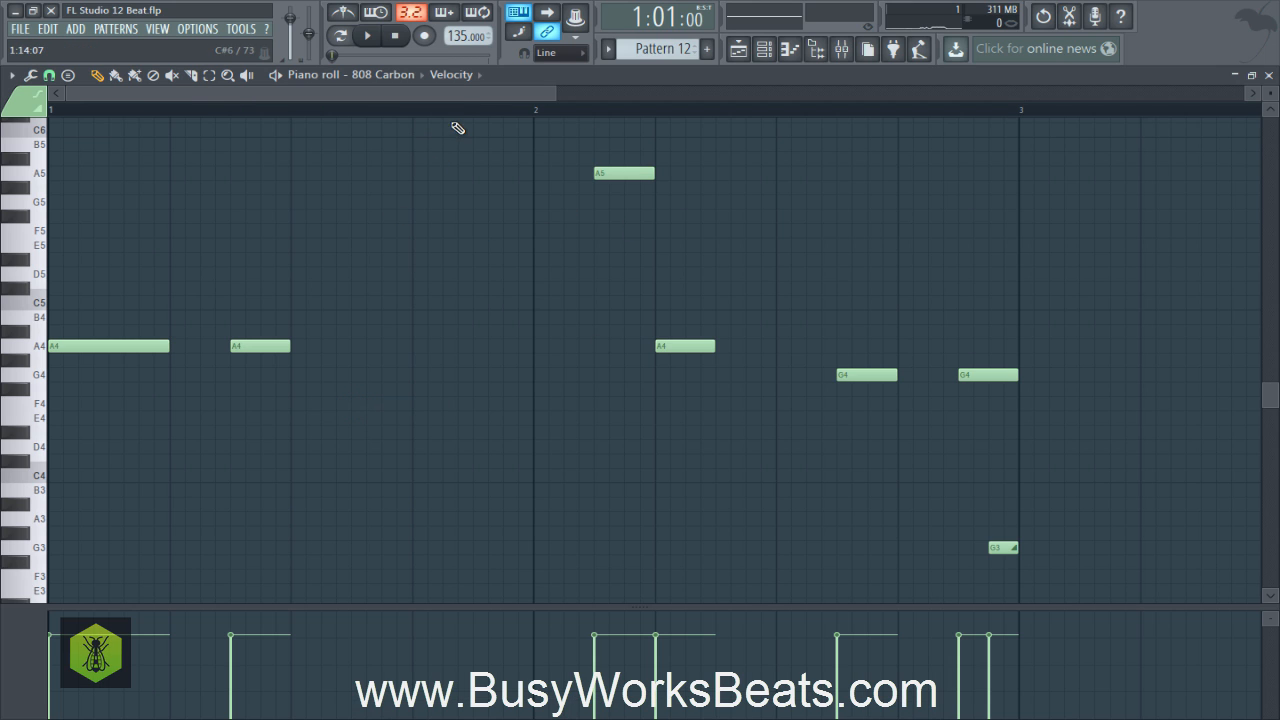
scroll(460, 115, "down", 2)
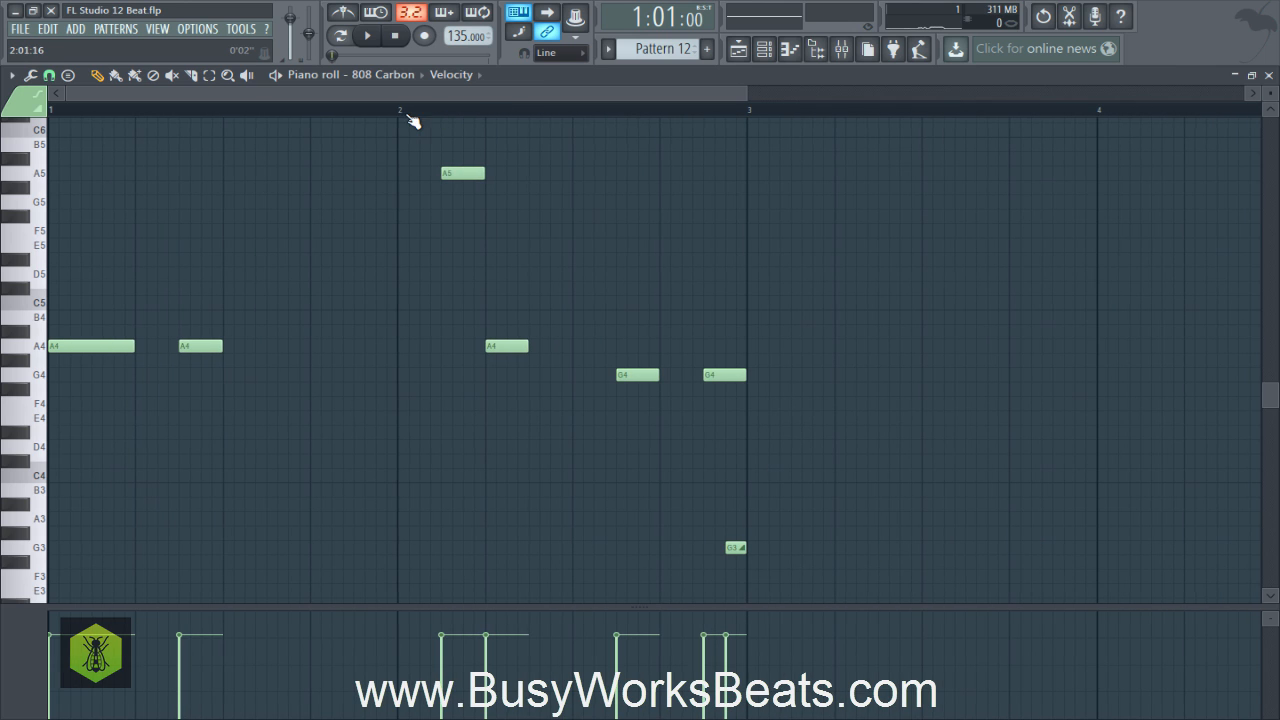
Mark bars 7 to 9 as the playback range in the playlist and audition them in the 808 Carbon piano roll
left_click(749, 56)
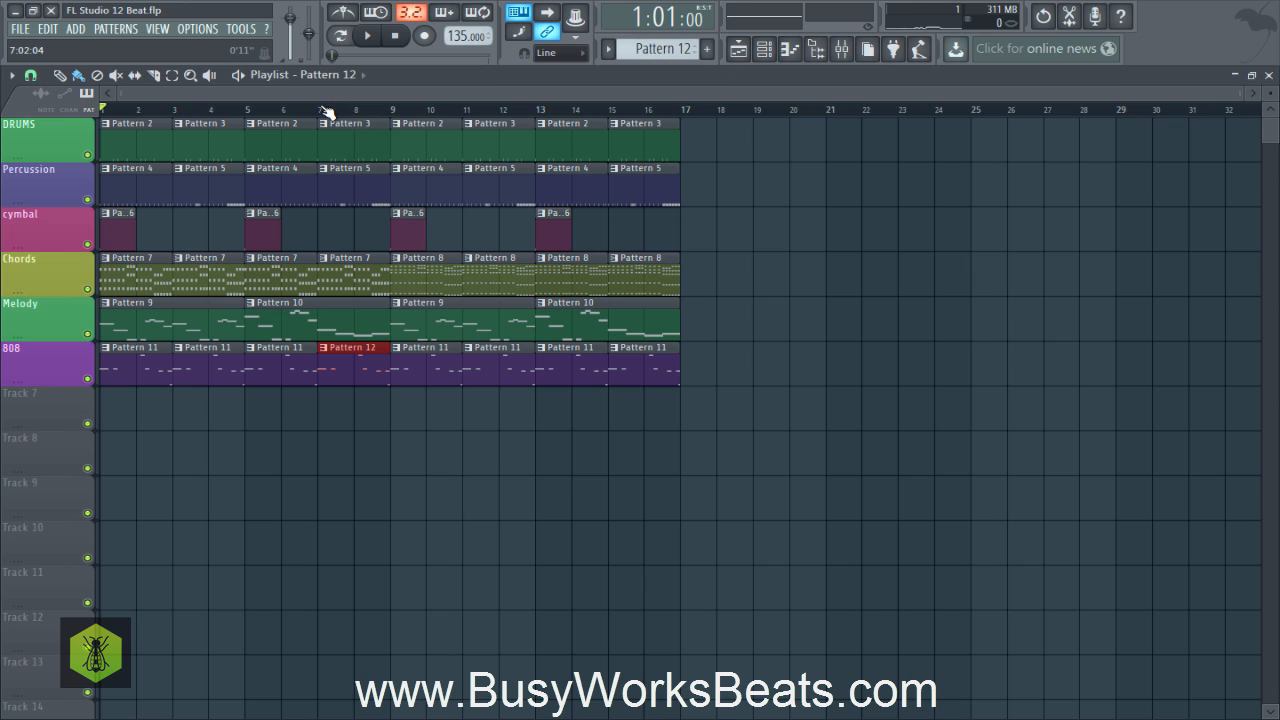
left_click_drag(328, 115, 390, 112)
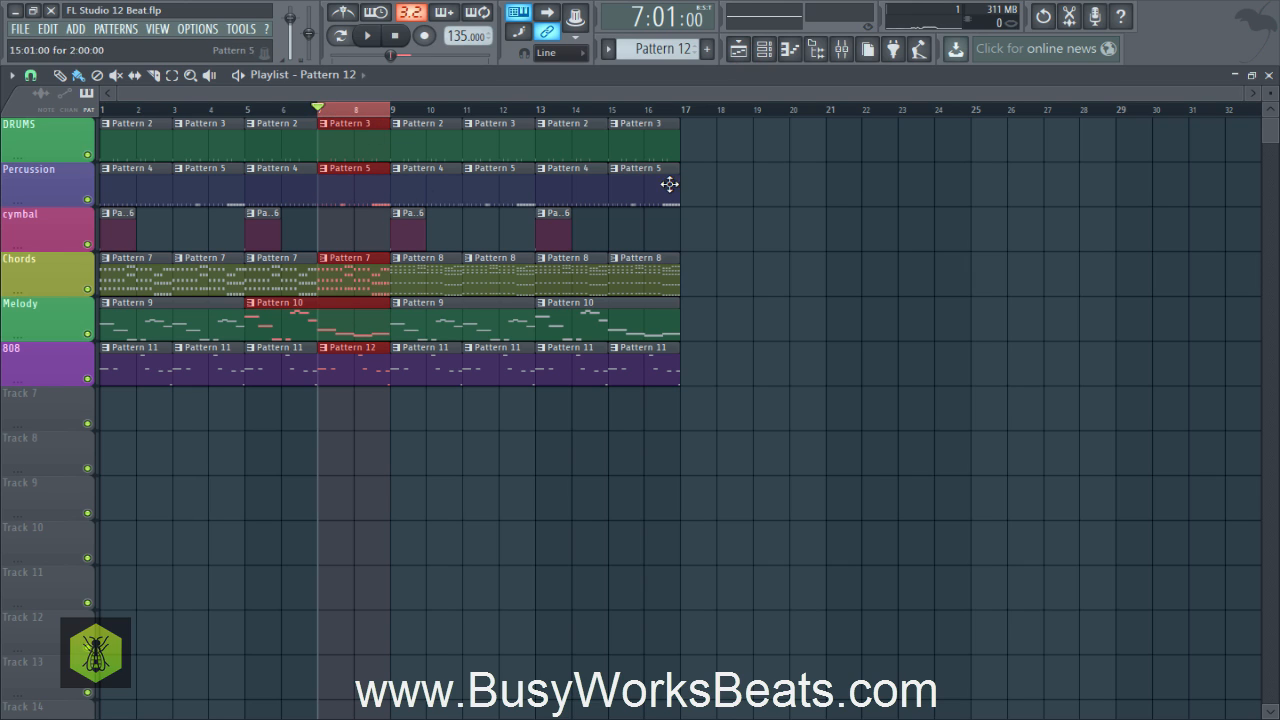
left_click(764, 52)
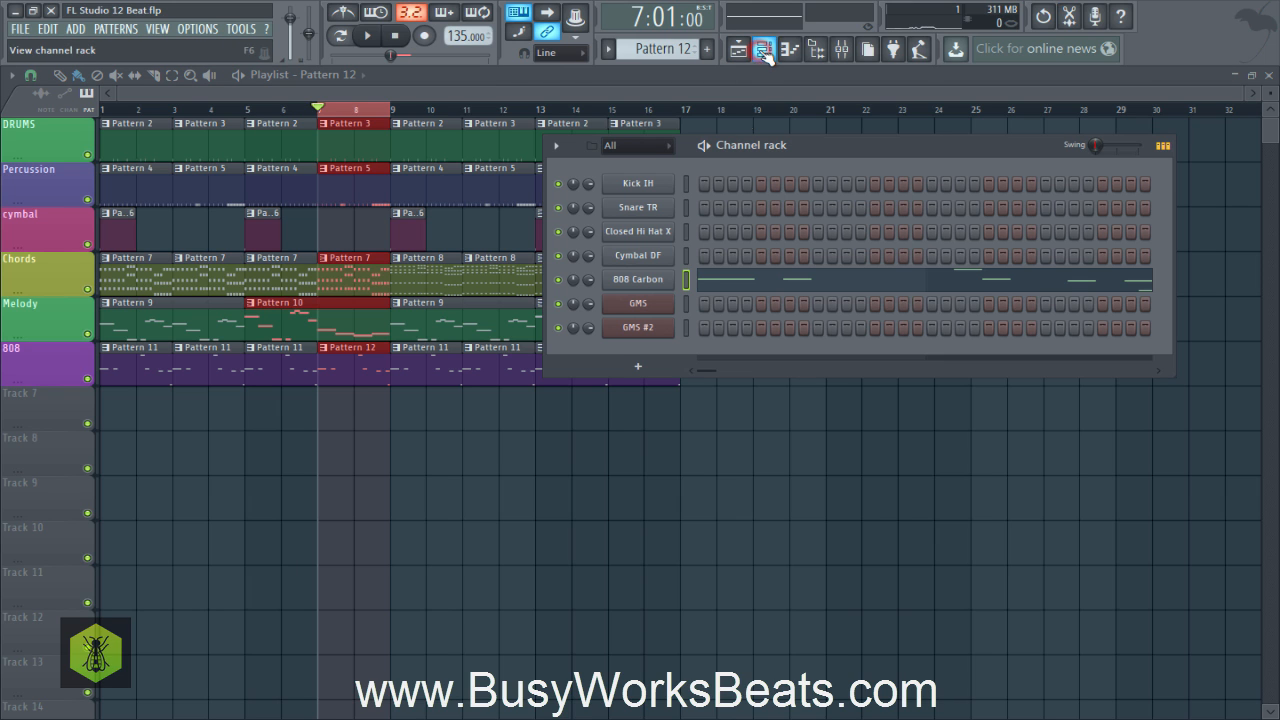
left_click(762, 281)
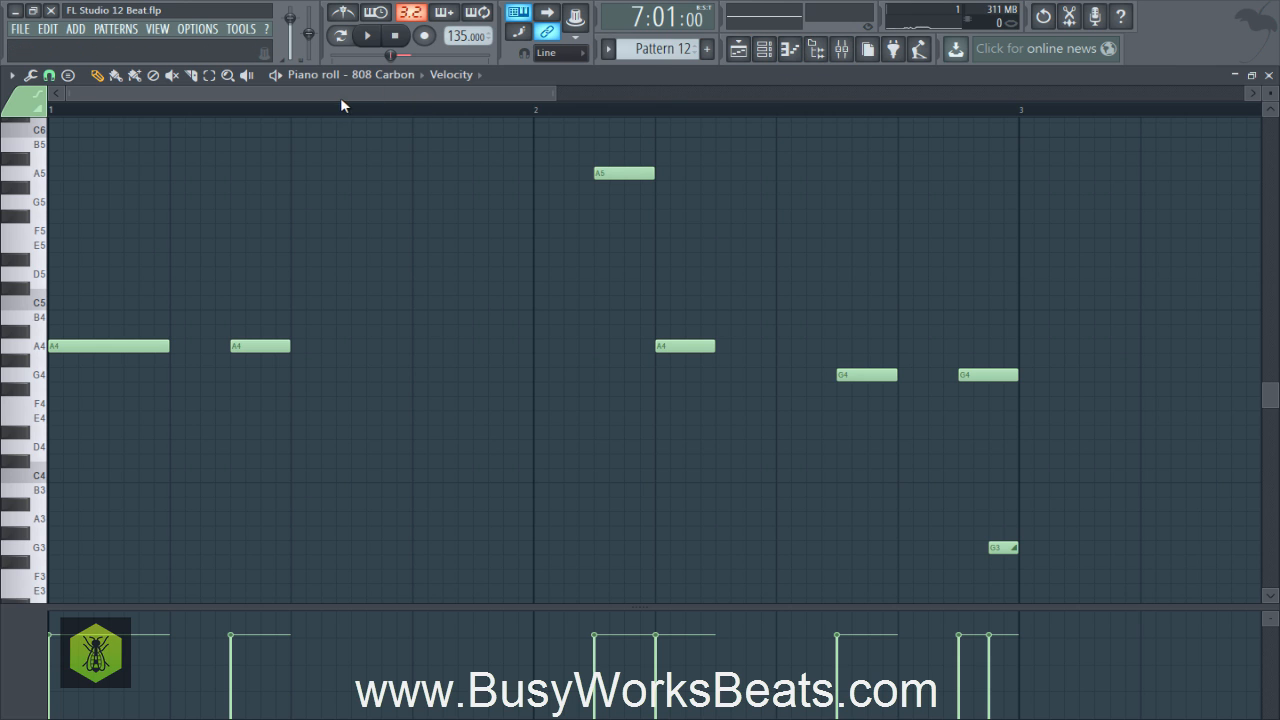
scroll(340, 104, "down", 3)
key("space")
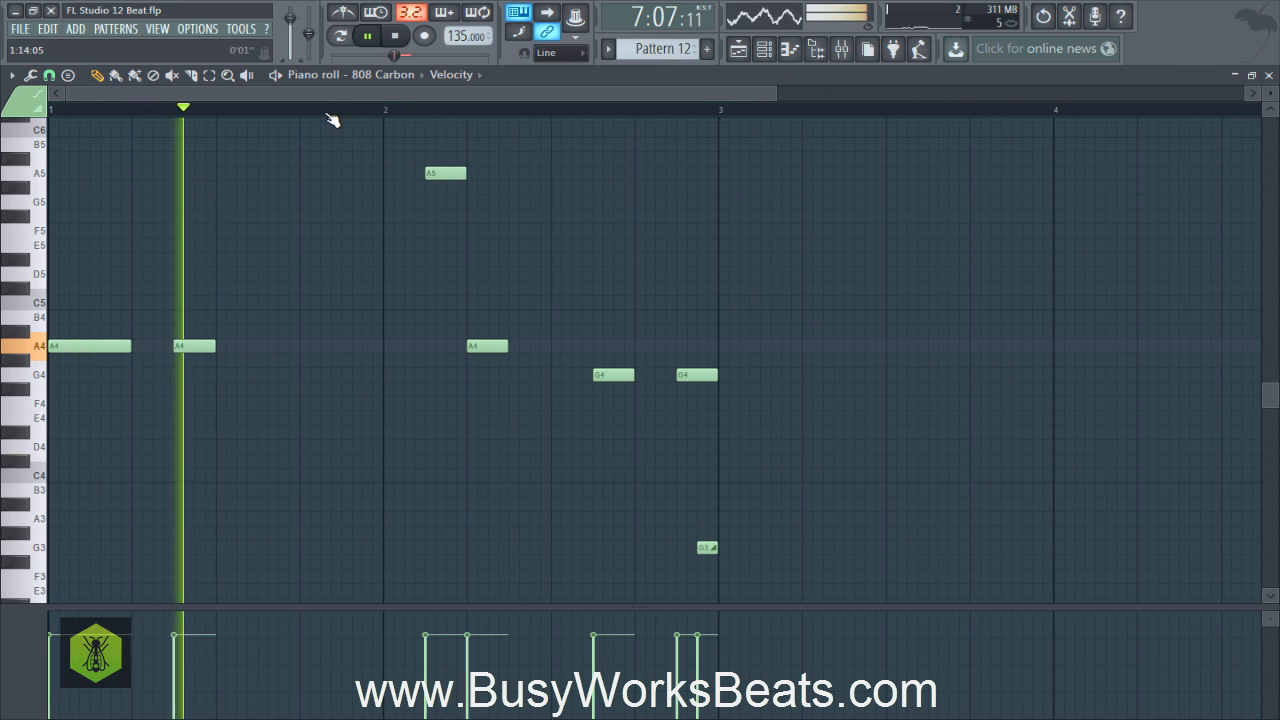
key("space")
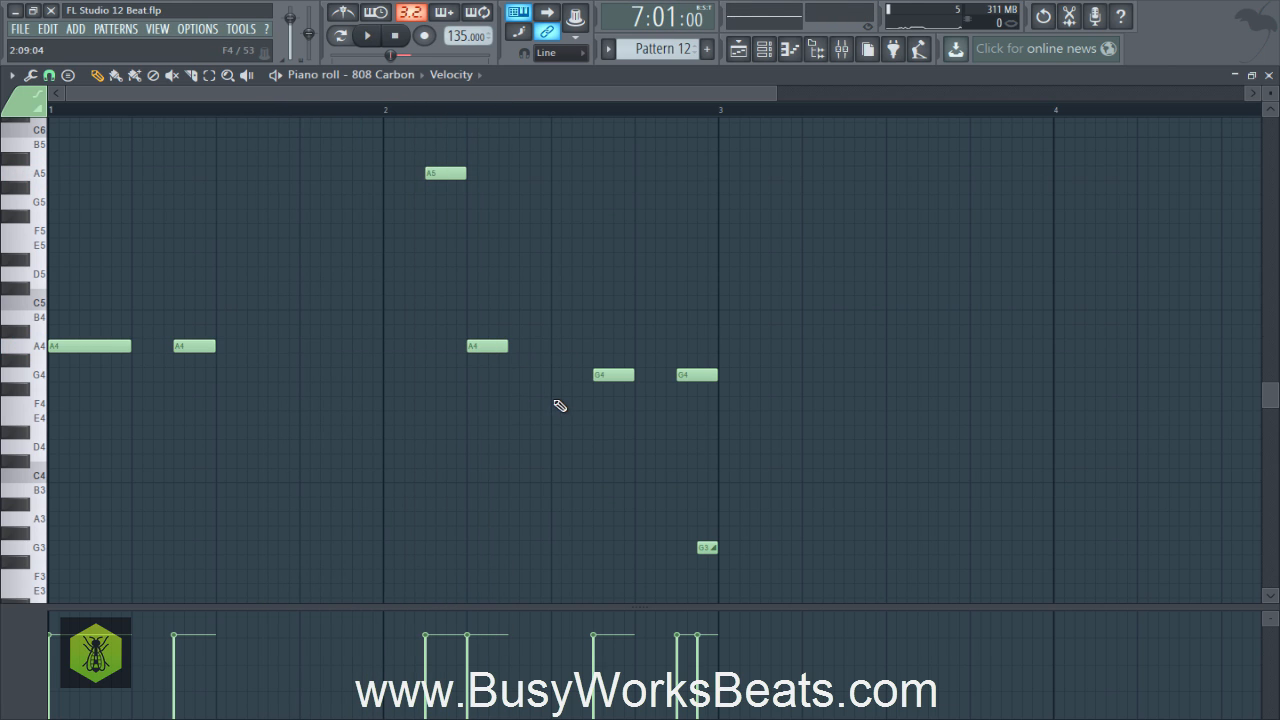
Add an A4 note at 2:07:00 with a length of 0:02:00 during looped playback, and stop
key("space")
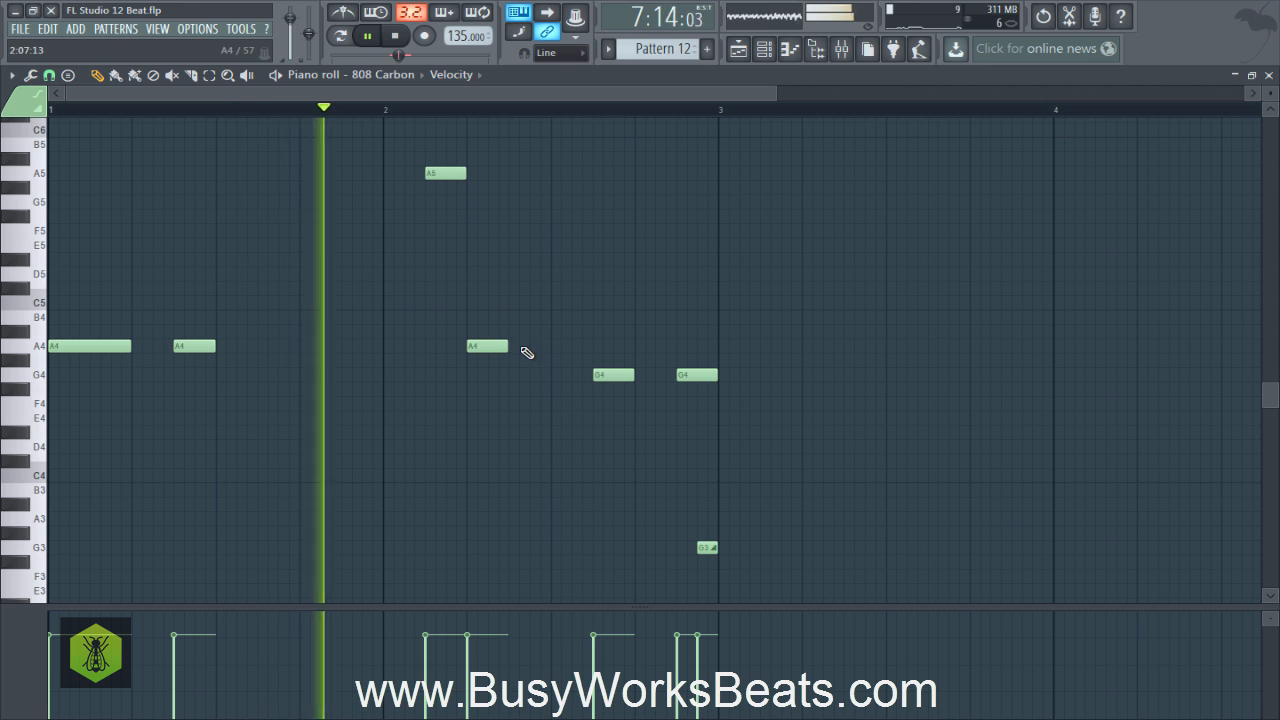
left_click(514, 346)
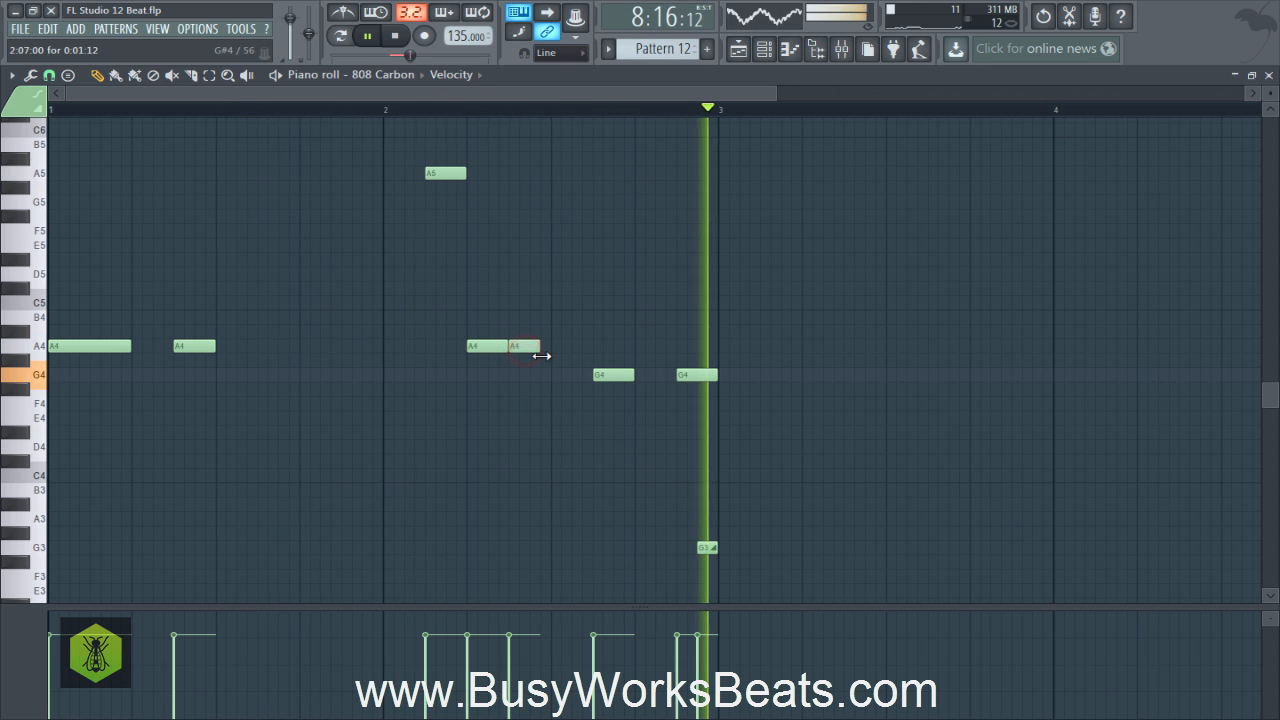
left_click_drag(541, 355, 551, 352)
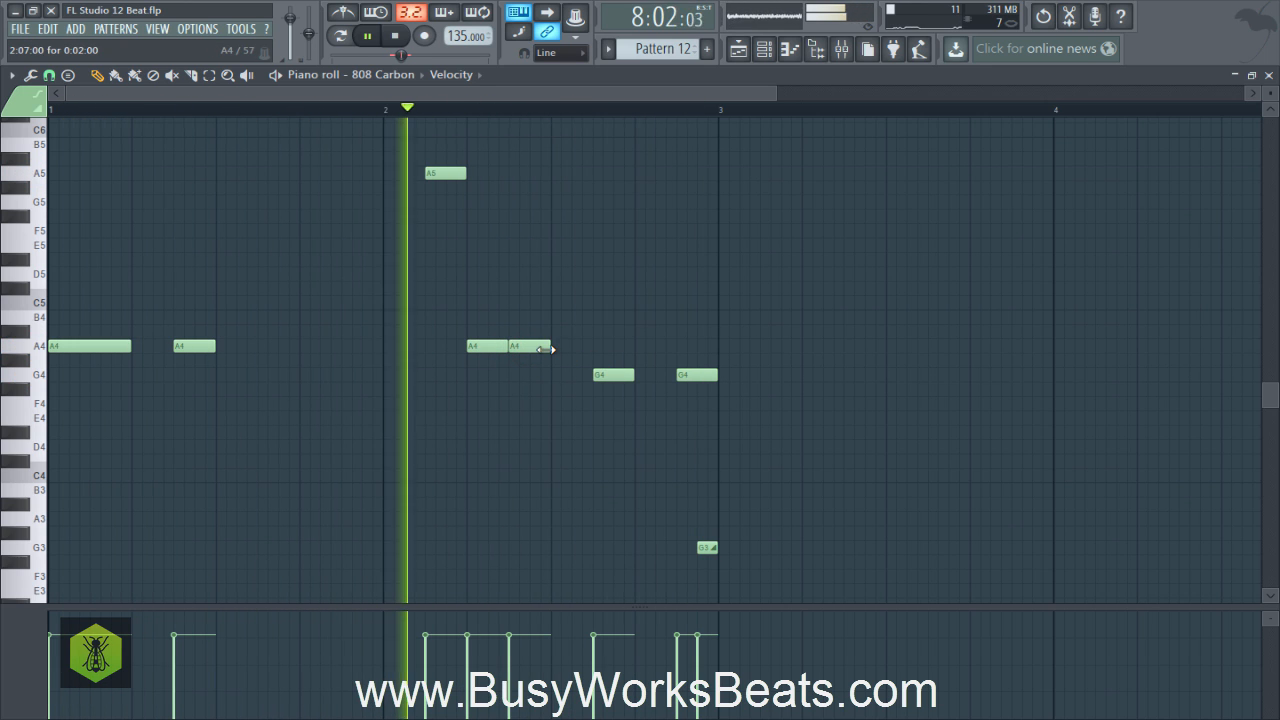
key("space")
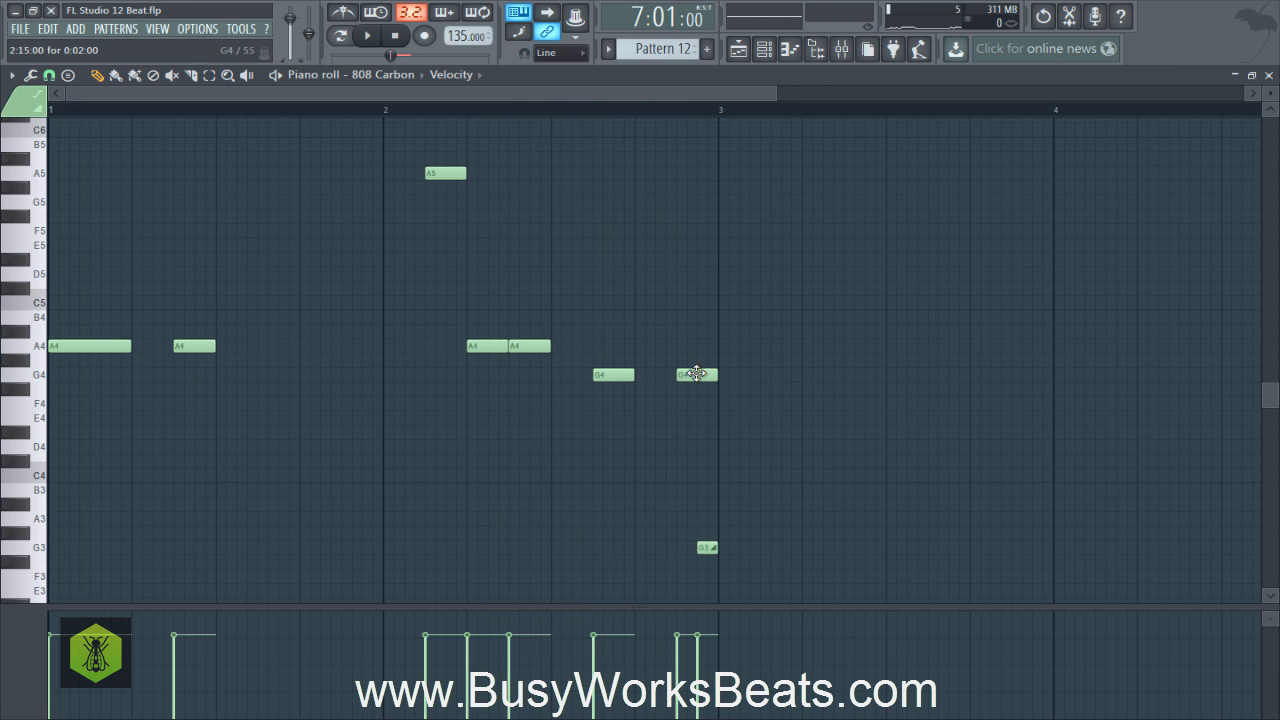
Raise the final G4 note and its G3 slide note by one octave, and audition the change
left_click_drag(682, 342, 768, 580)
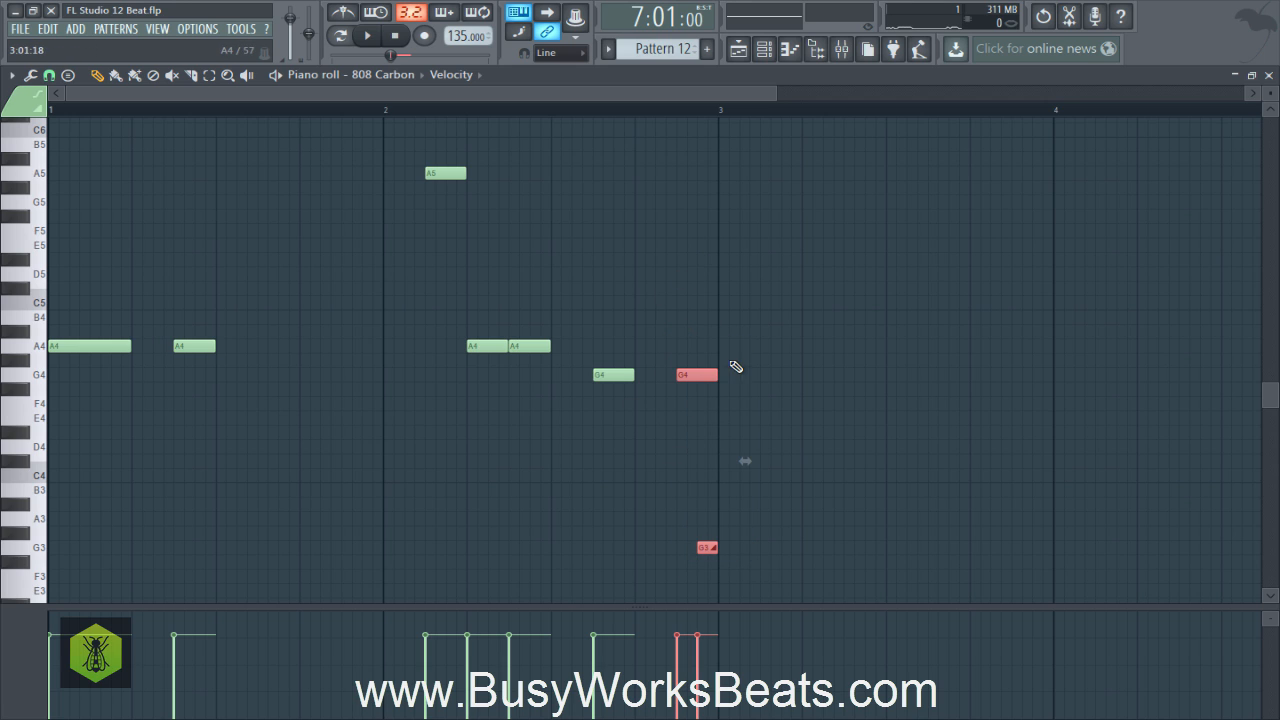
left_click_drag(684, 330, 680, 369)
key("ctrl+Up")
key("space")
left_click(676, 366)
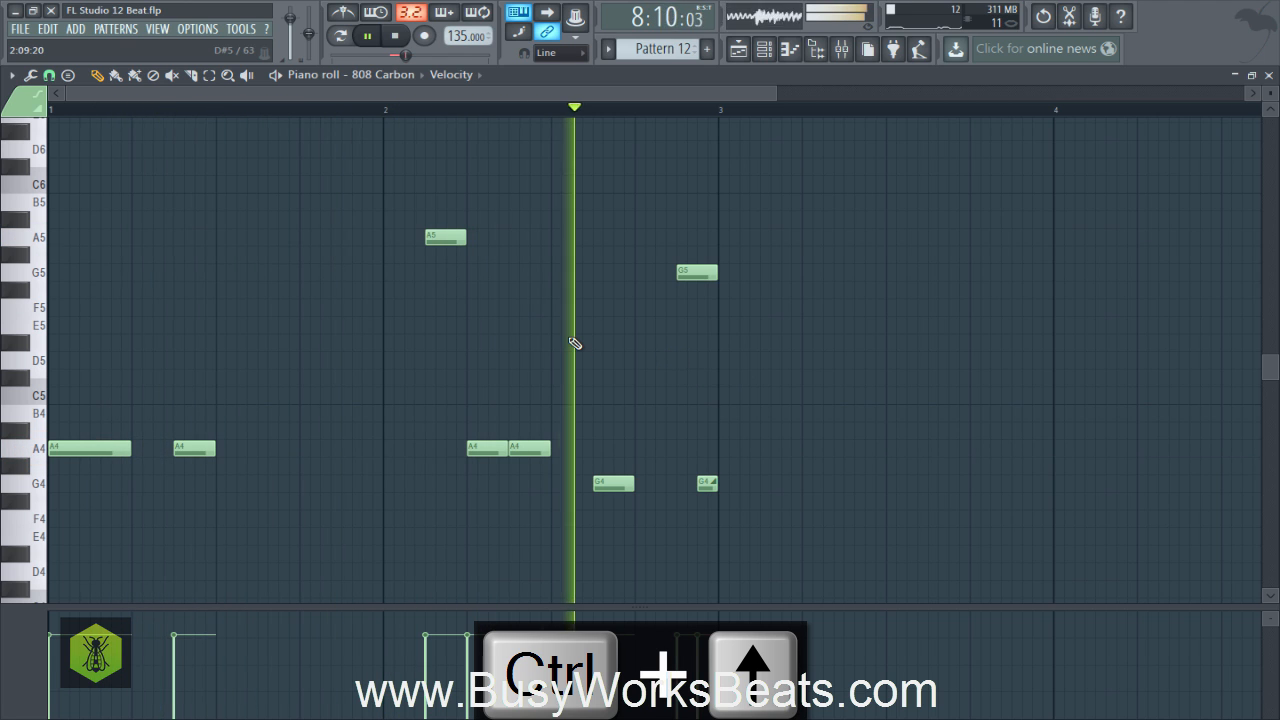
key("space")
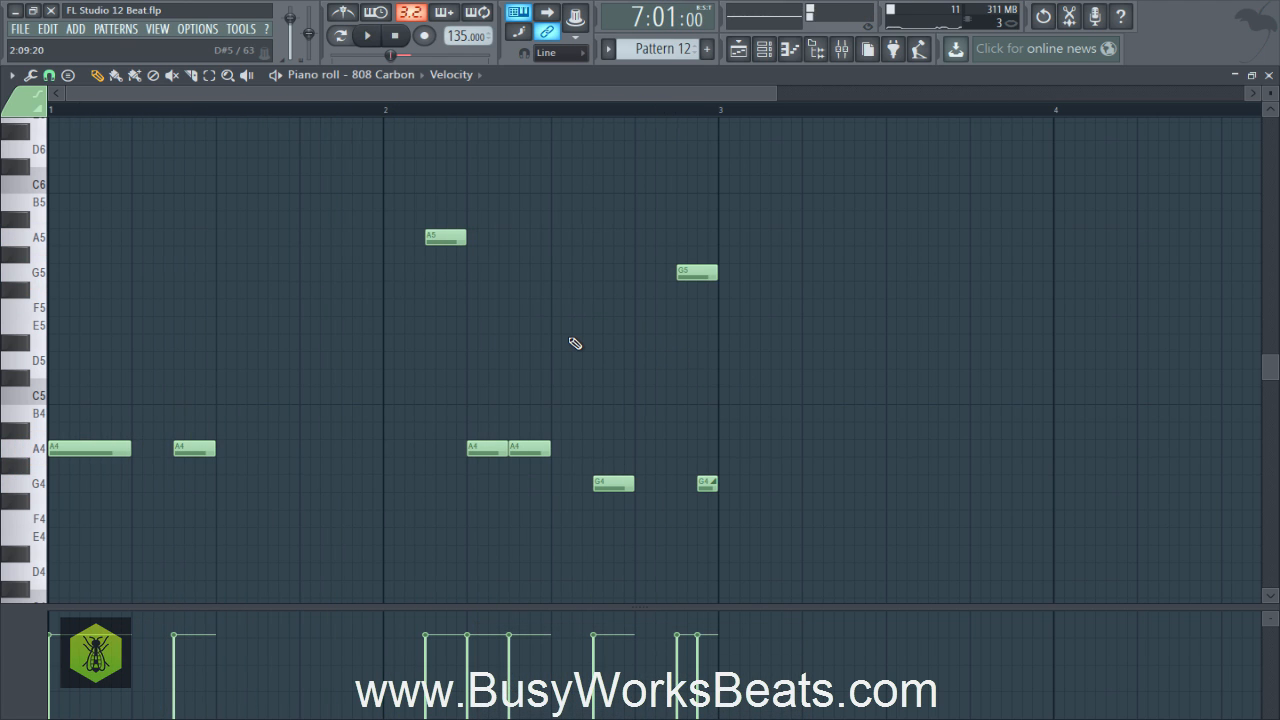
Close the piano roll, clear the marked range in the playlist, and return the song position to the start
left_click(1270, 76)
left_click(732, 461)
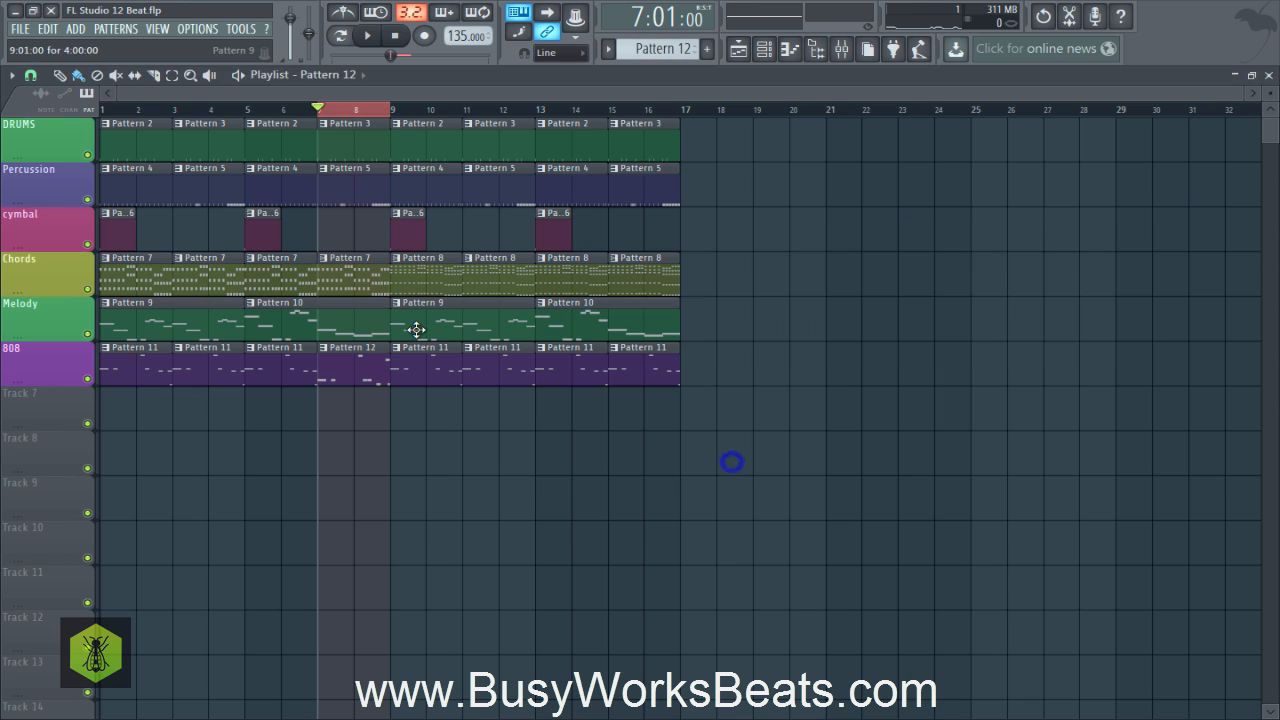
left_click(328, 108)
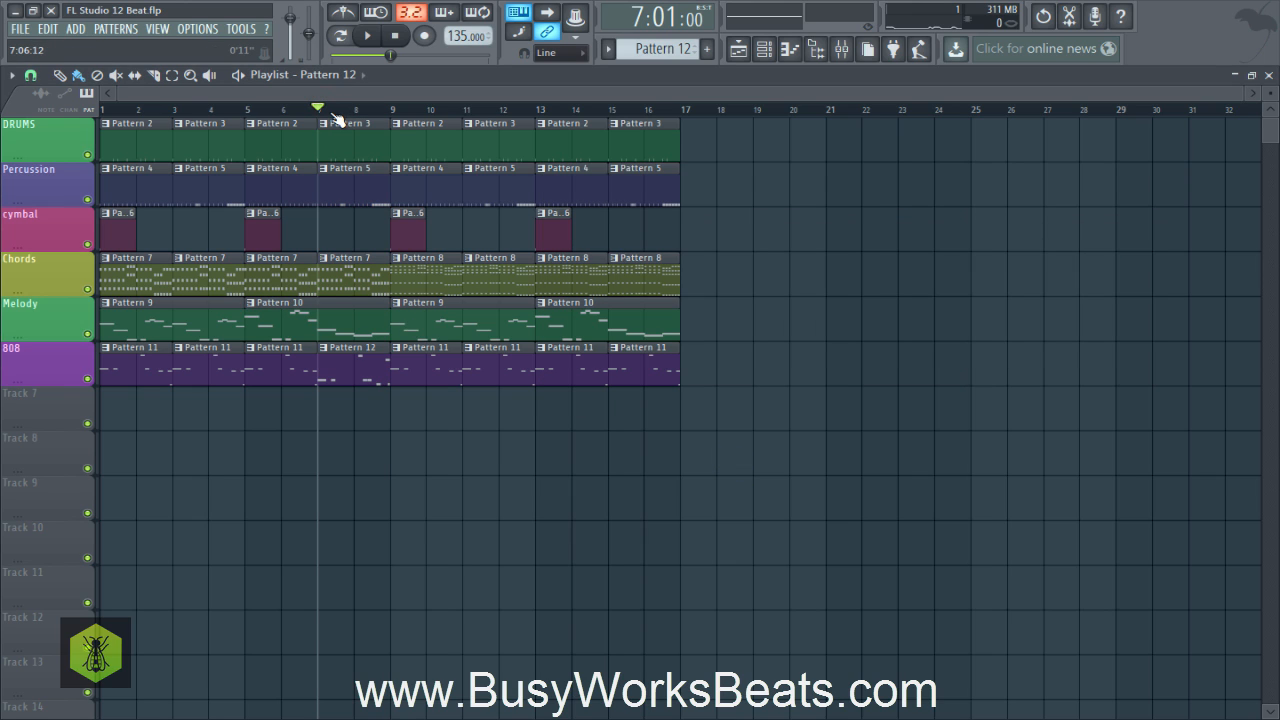
left_click(394, 37)
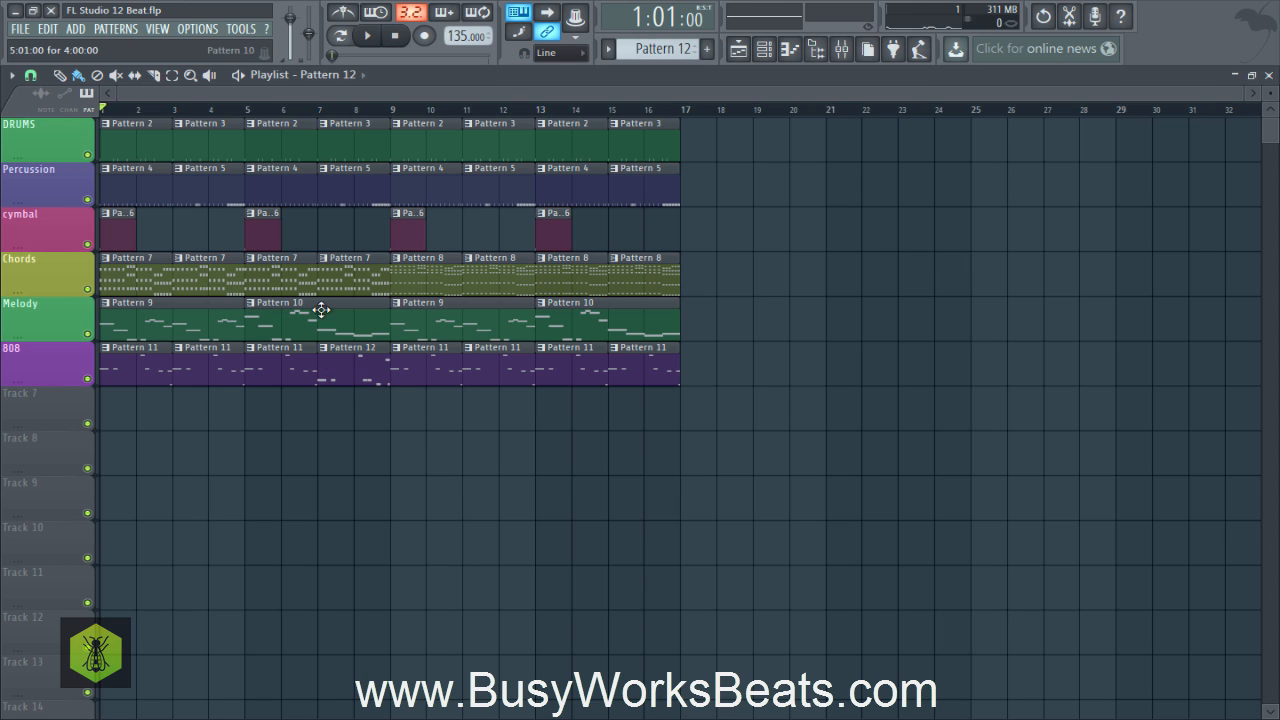
Switch the source pattern of the 808 clip at bar 15 to Pattern 12
left_click_drag(321, 310, 379, 367)
left_click_drag(610, 311, 678, 418)
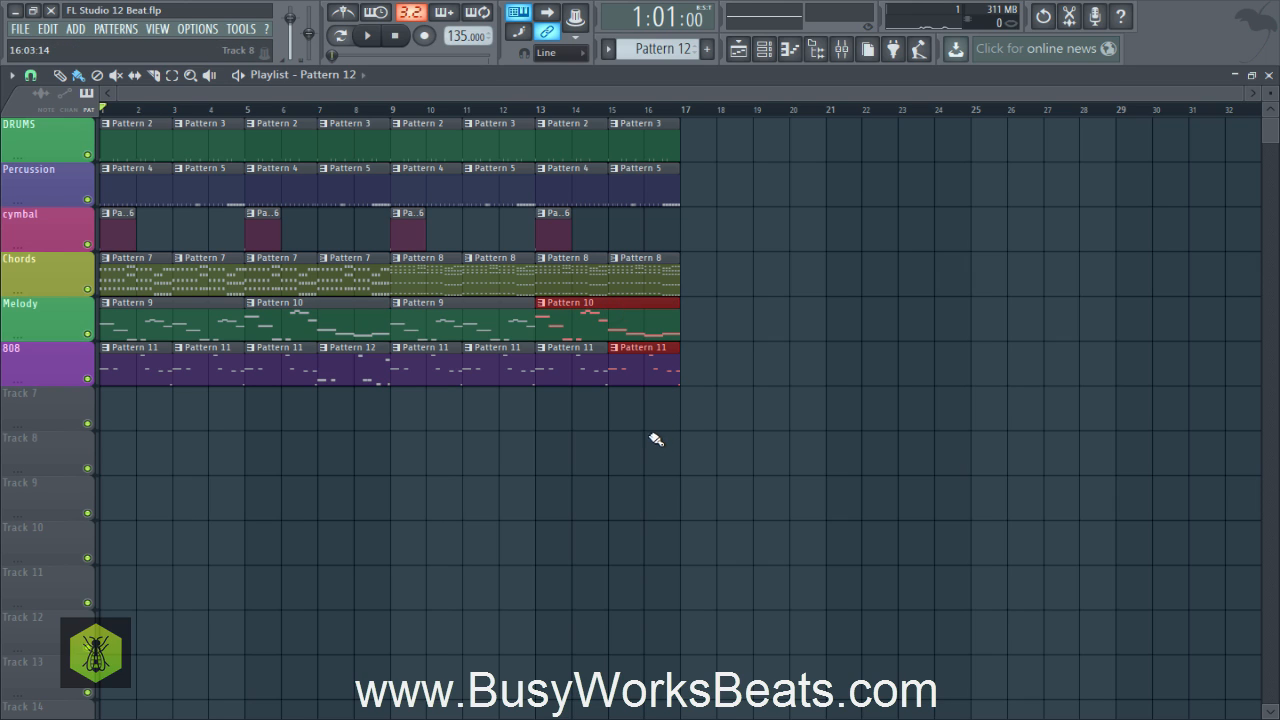
left_click(646, 442)
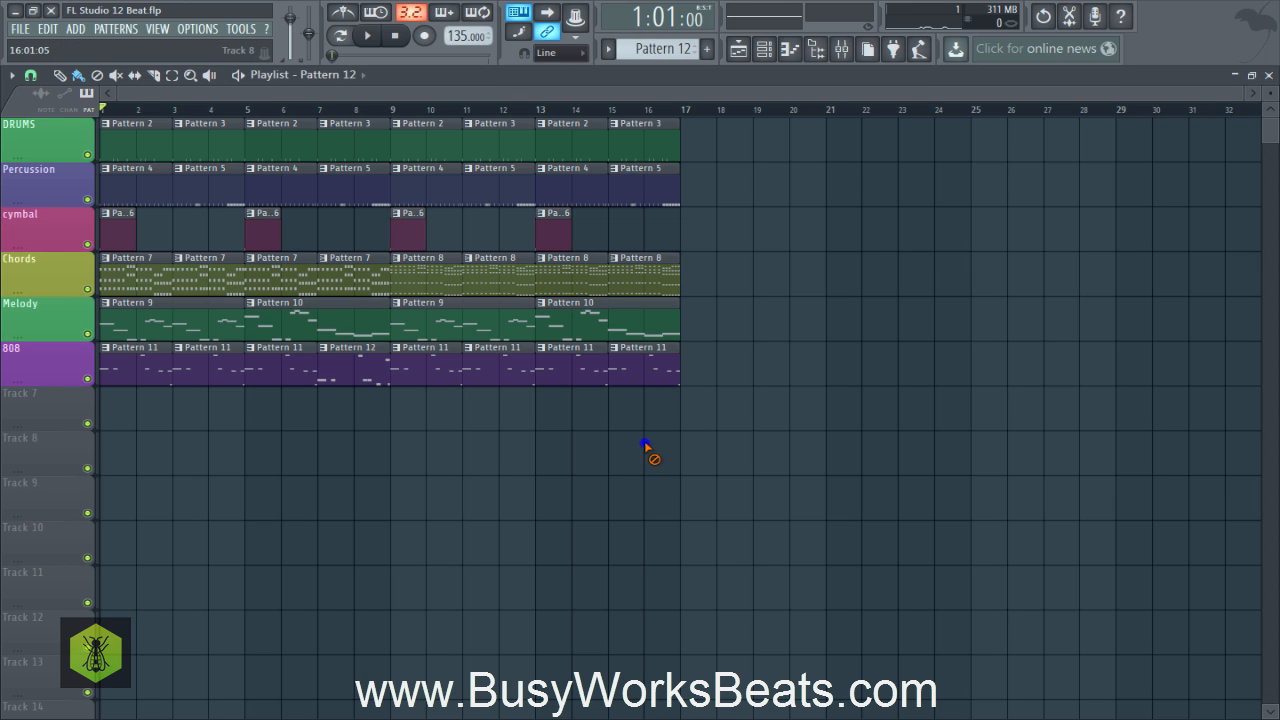
right_click(614, 350)
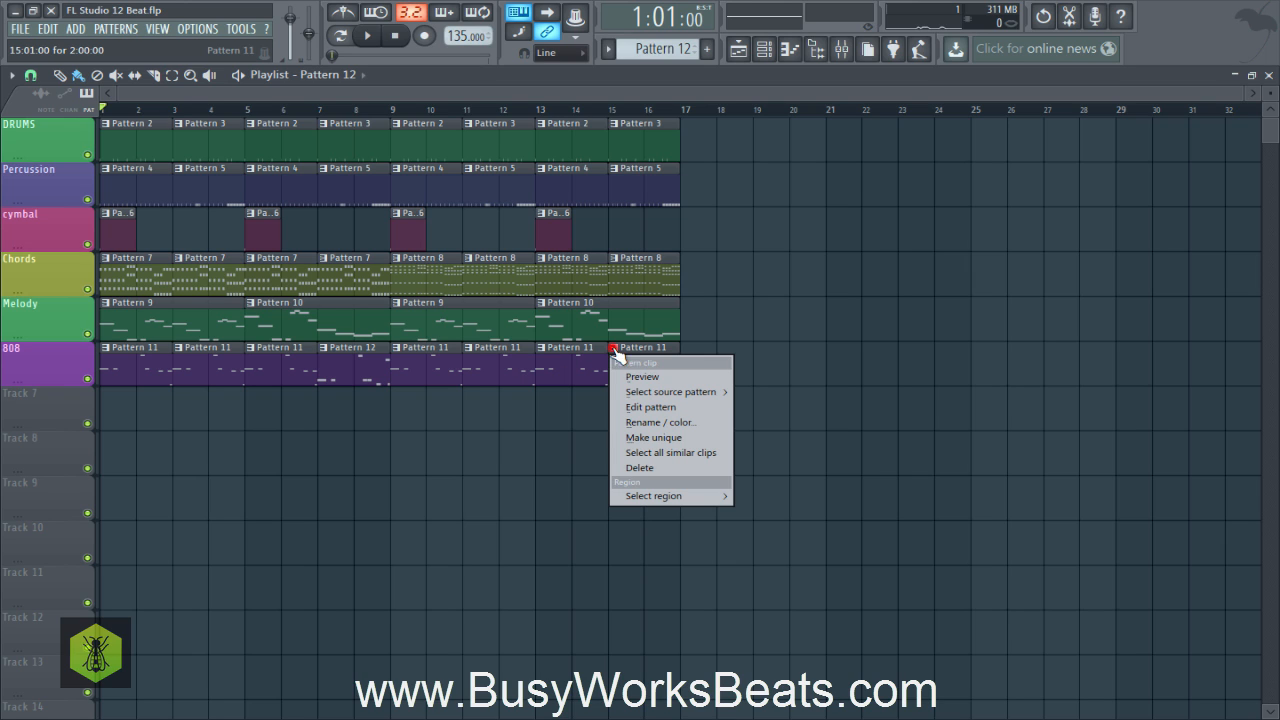
mouse_move(657, 392)
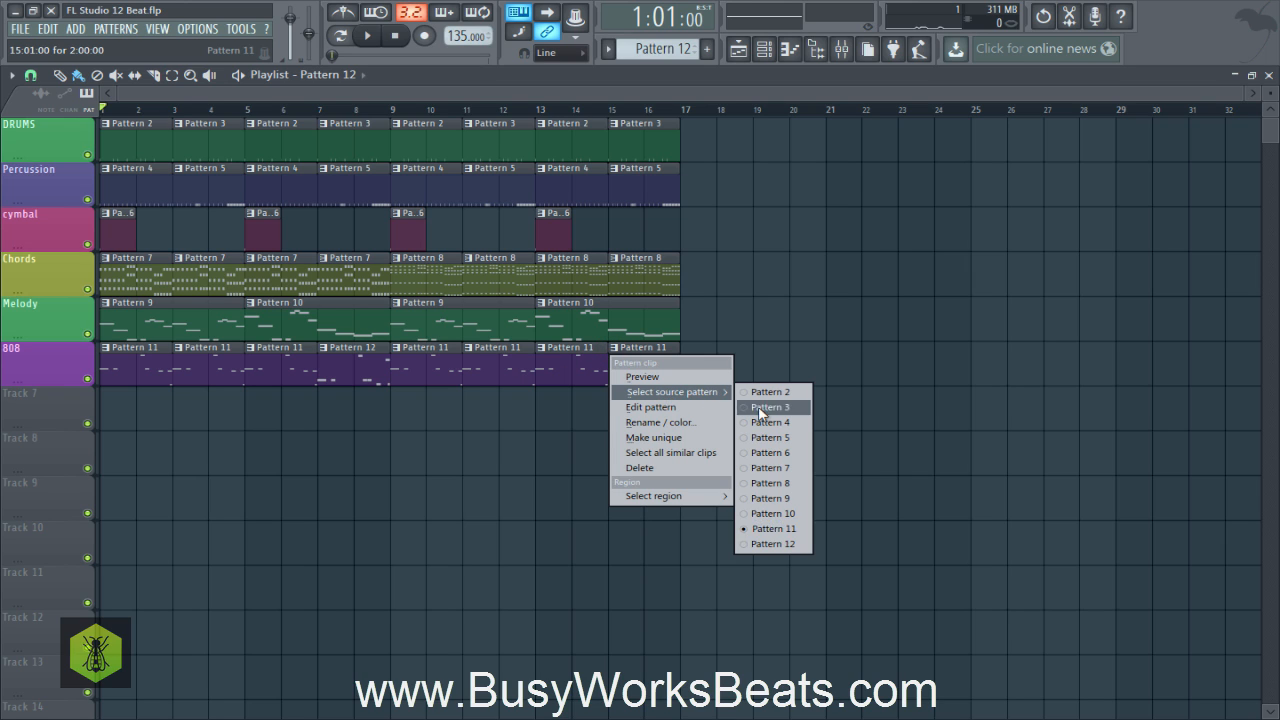
left_click(778, 545)
left_click(656, 384, "ctrl+shift")
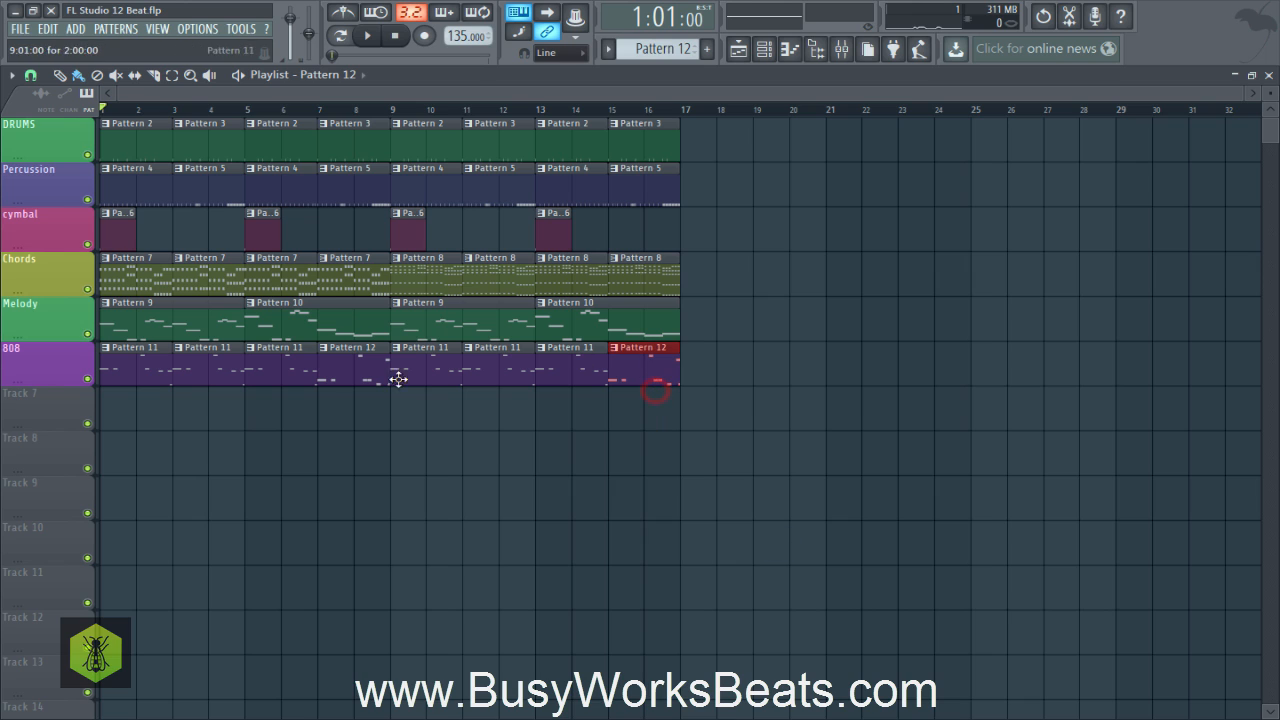
left_click(349, 377, "ctrl+shift")
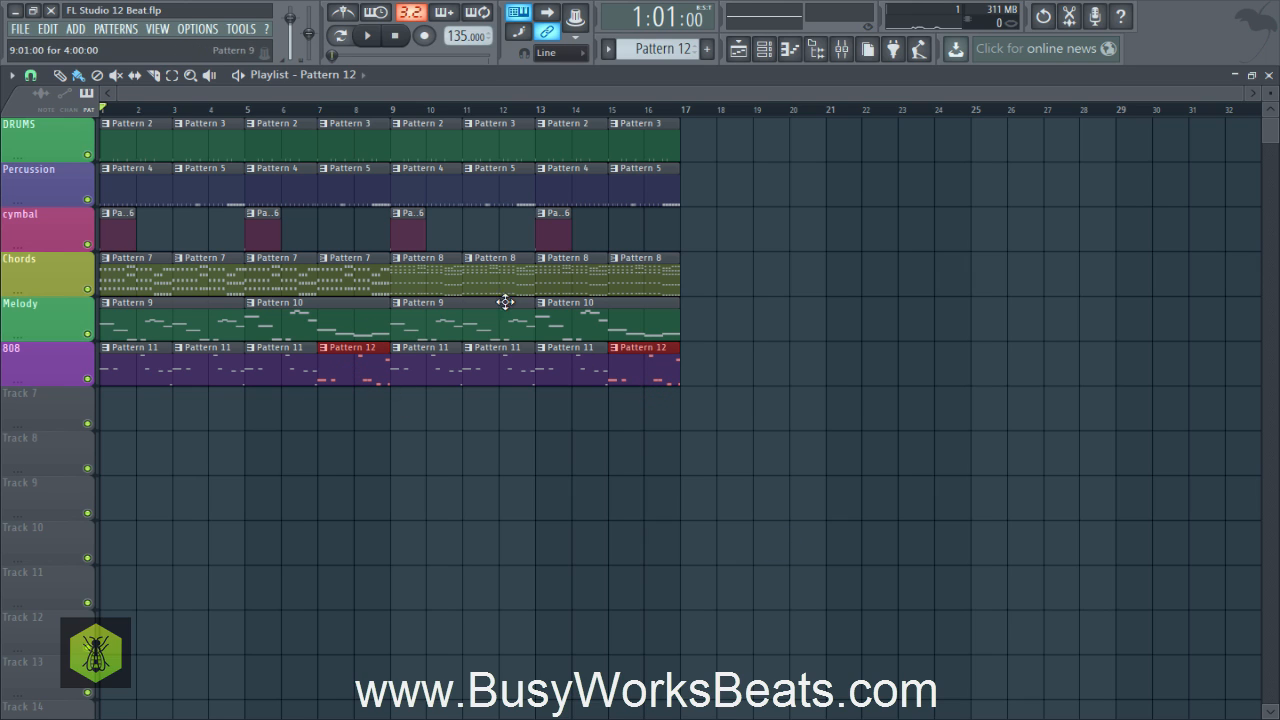
left_click(635, 322, "ctrl+shift")
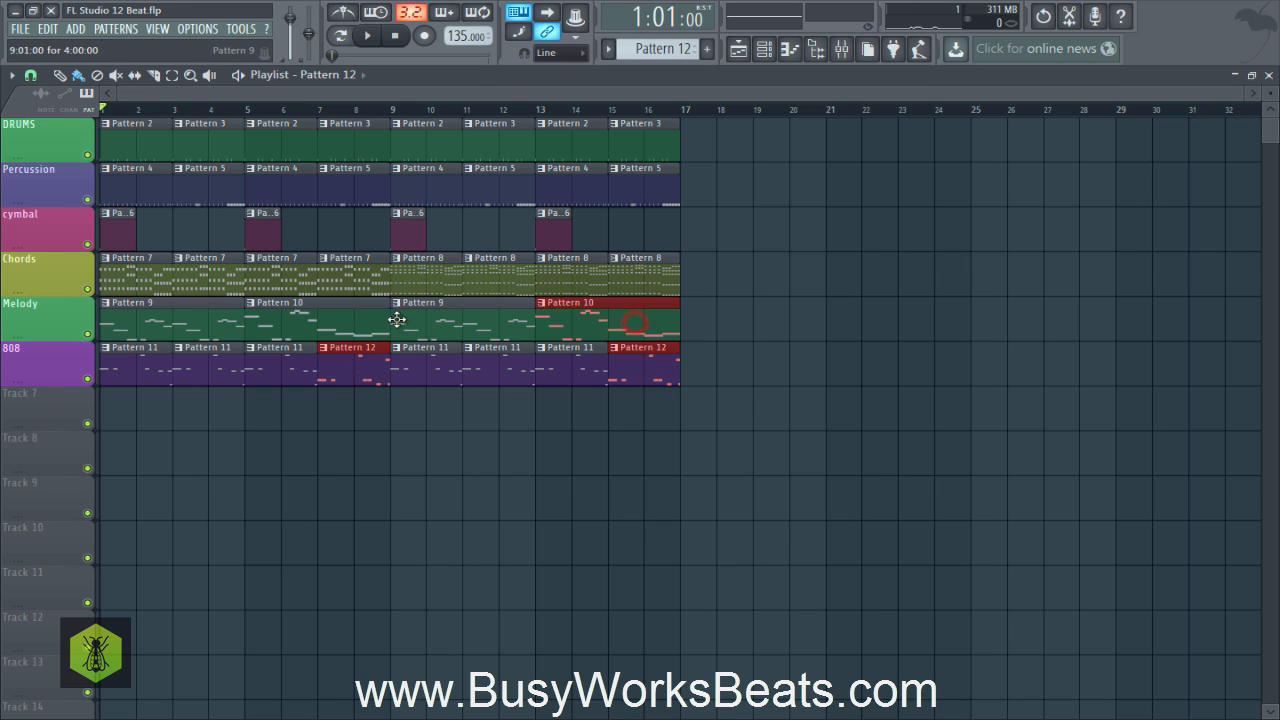
left_click(361, 319, "ctrl+shift")
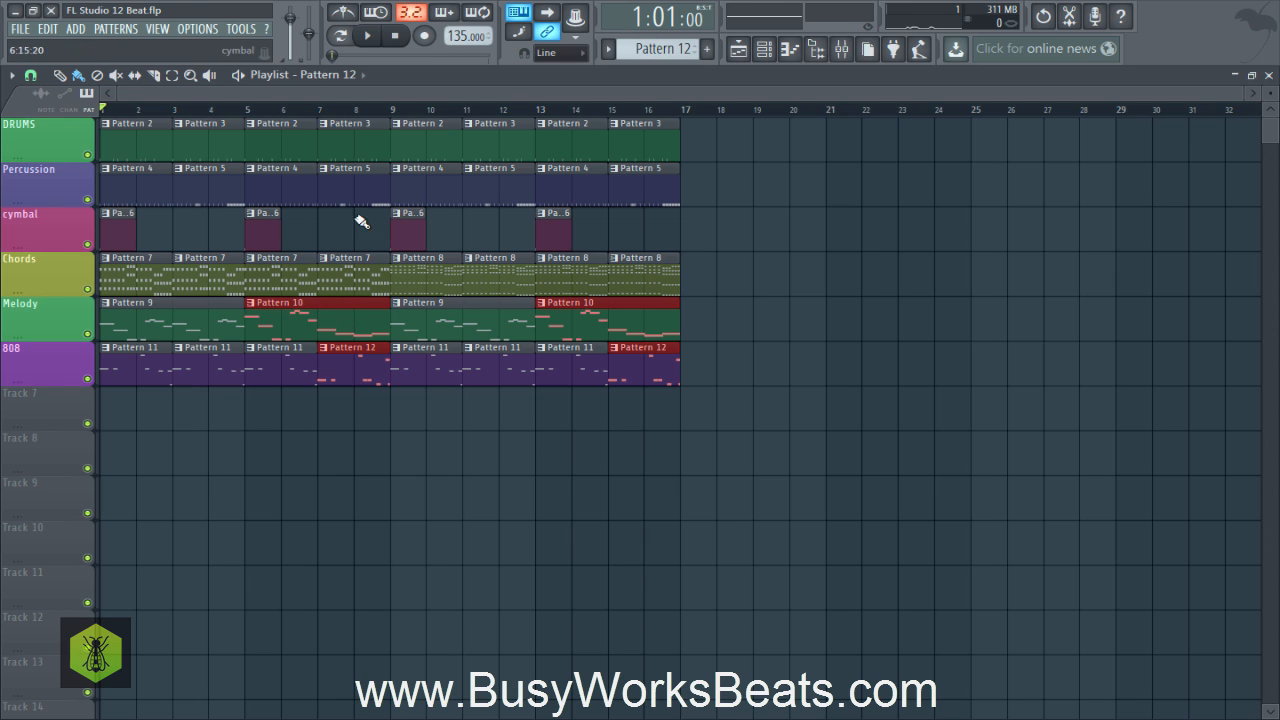
left_click_drag(378, 430, 100, 114)
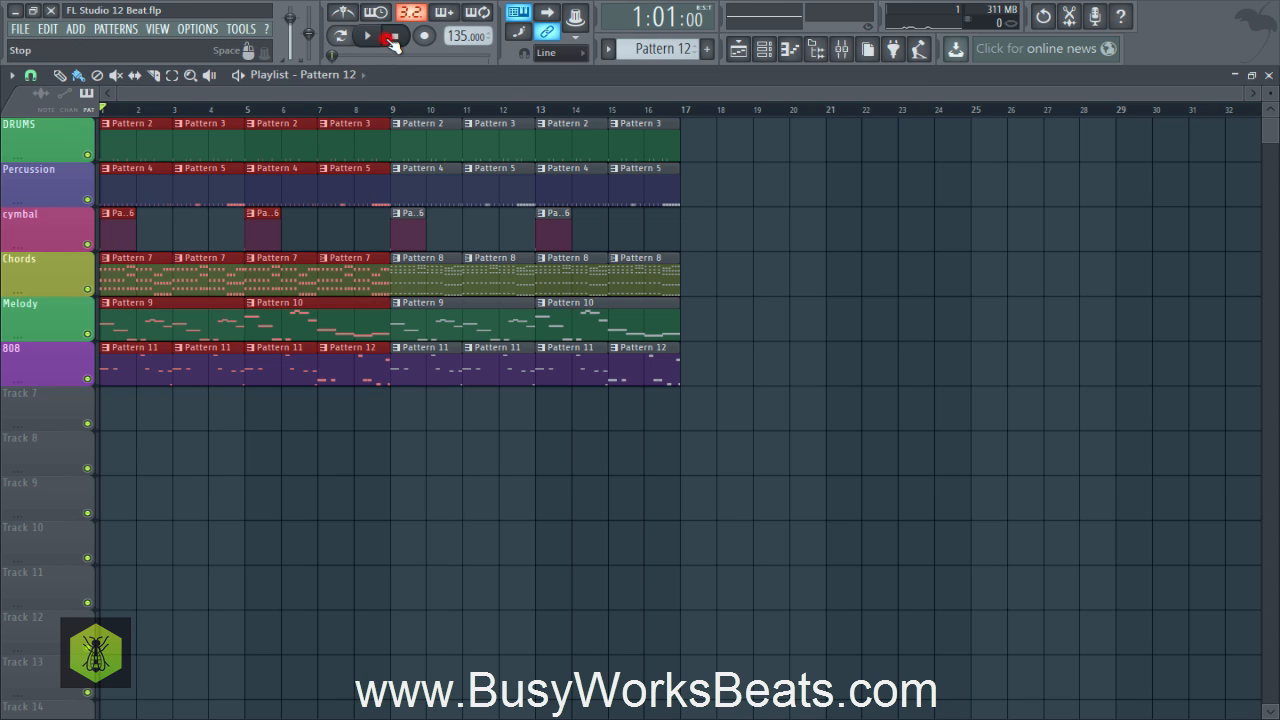
left_click(372, 104)
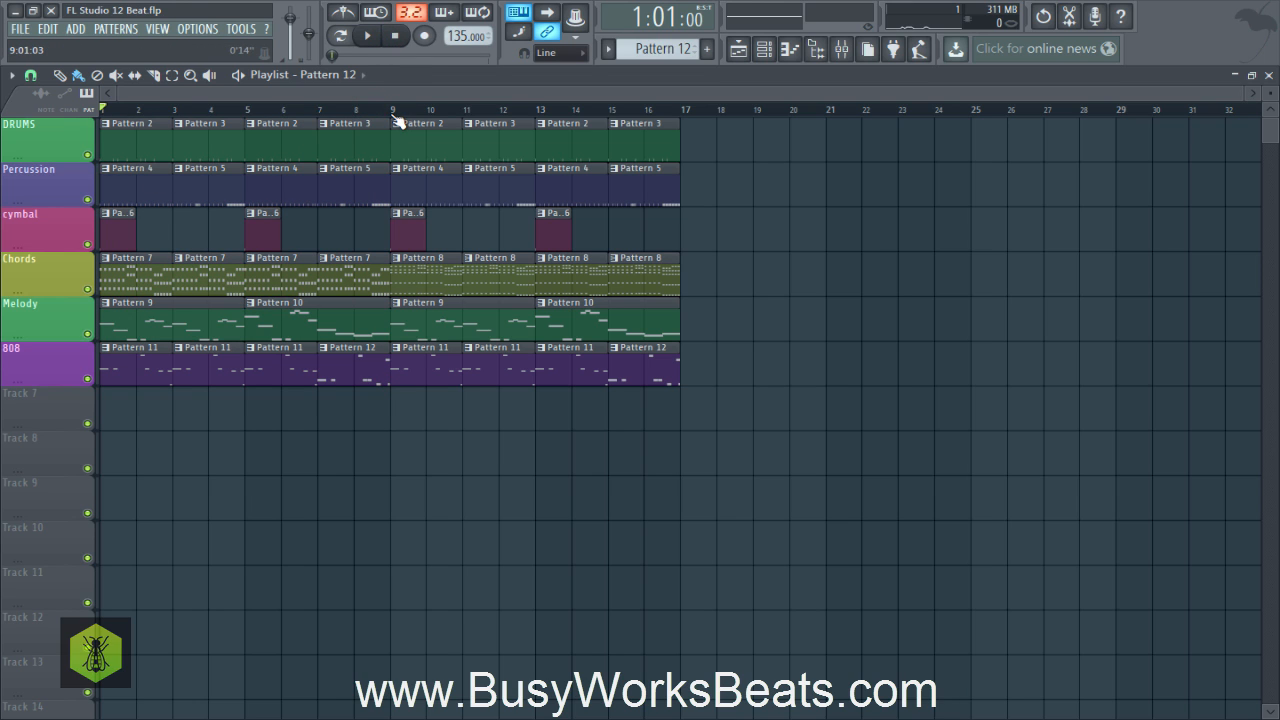
left_click_drag(396, 116, 370, 113)
left_click(367, 108)
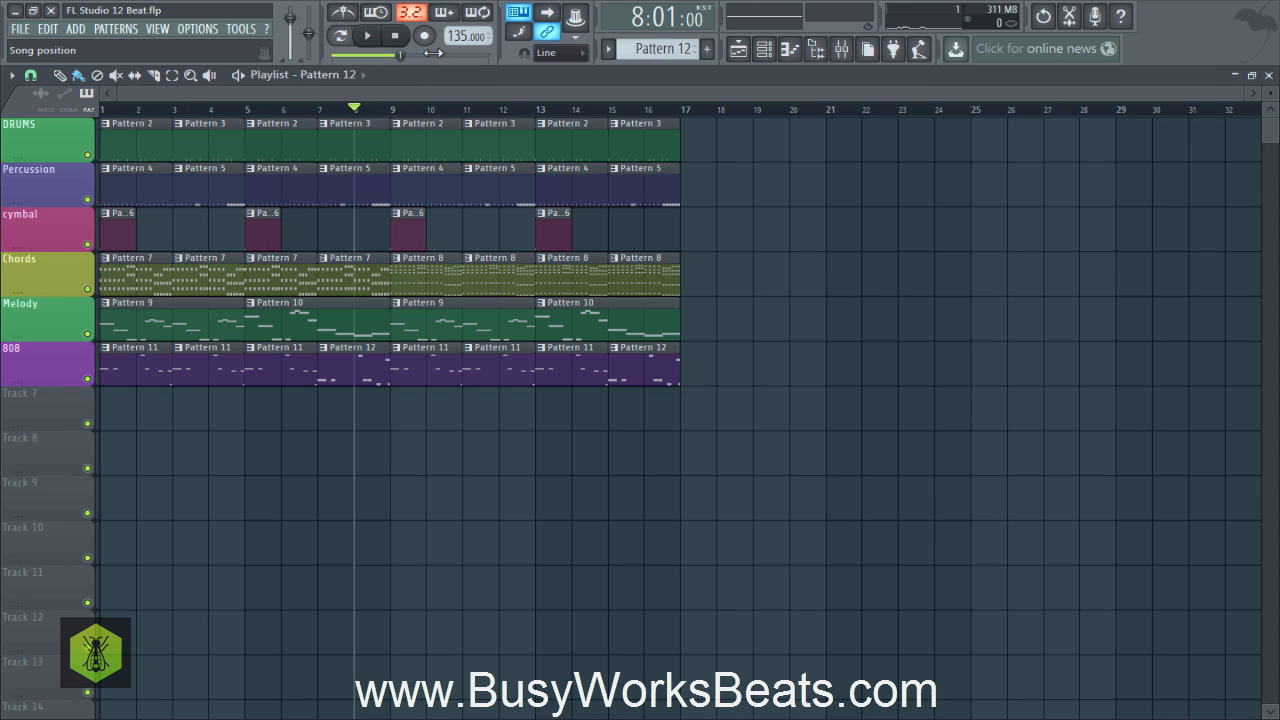
Return the song position to the start, play through the full arrangement, and stop
left_click(395, 35)
left_click(370, 36)
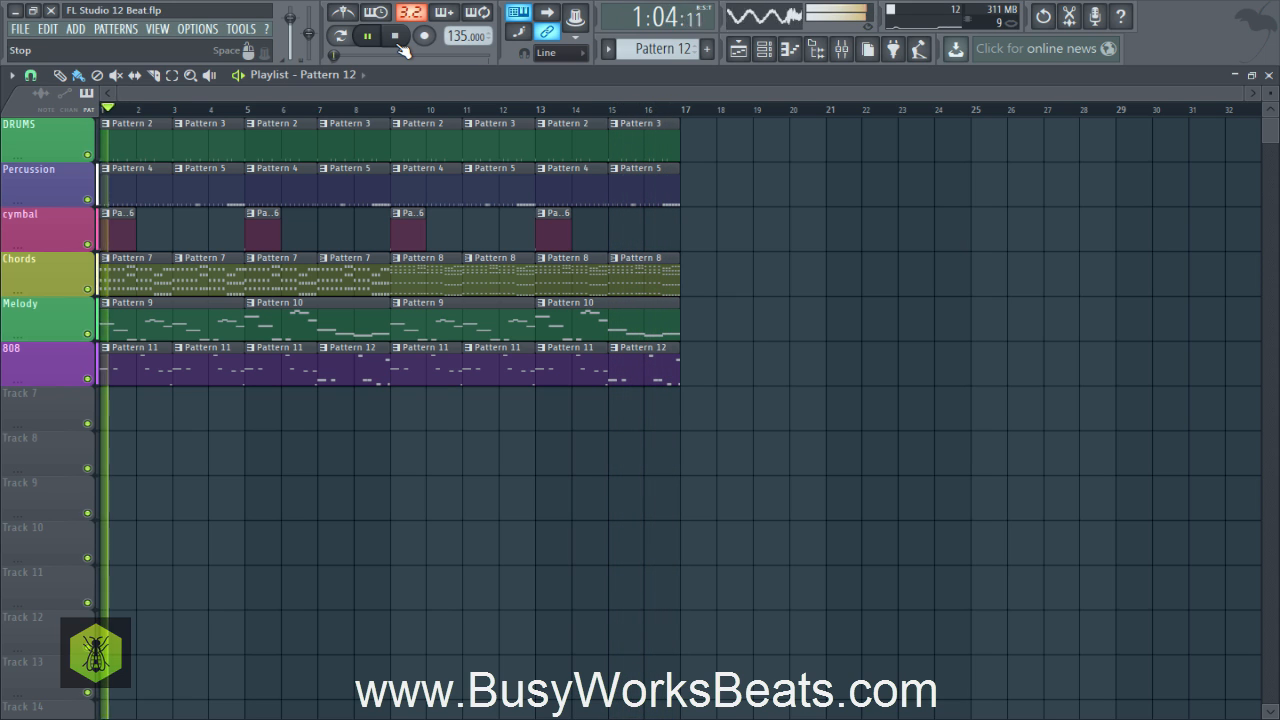
left_click(398, 40)
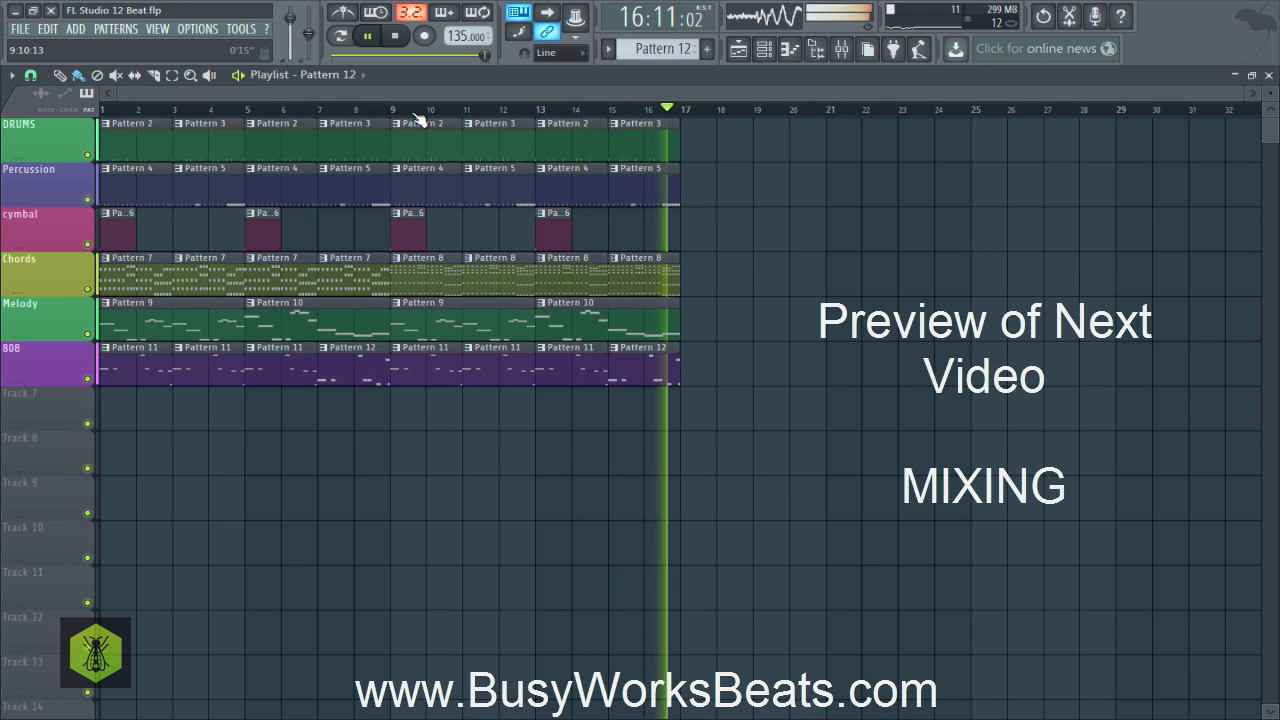
key("space")
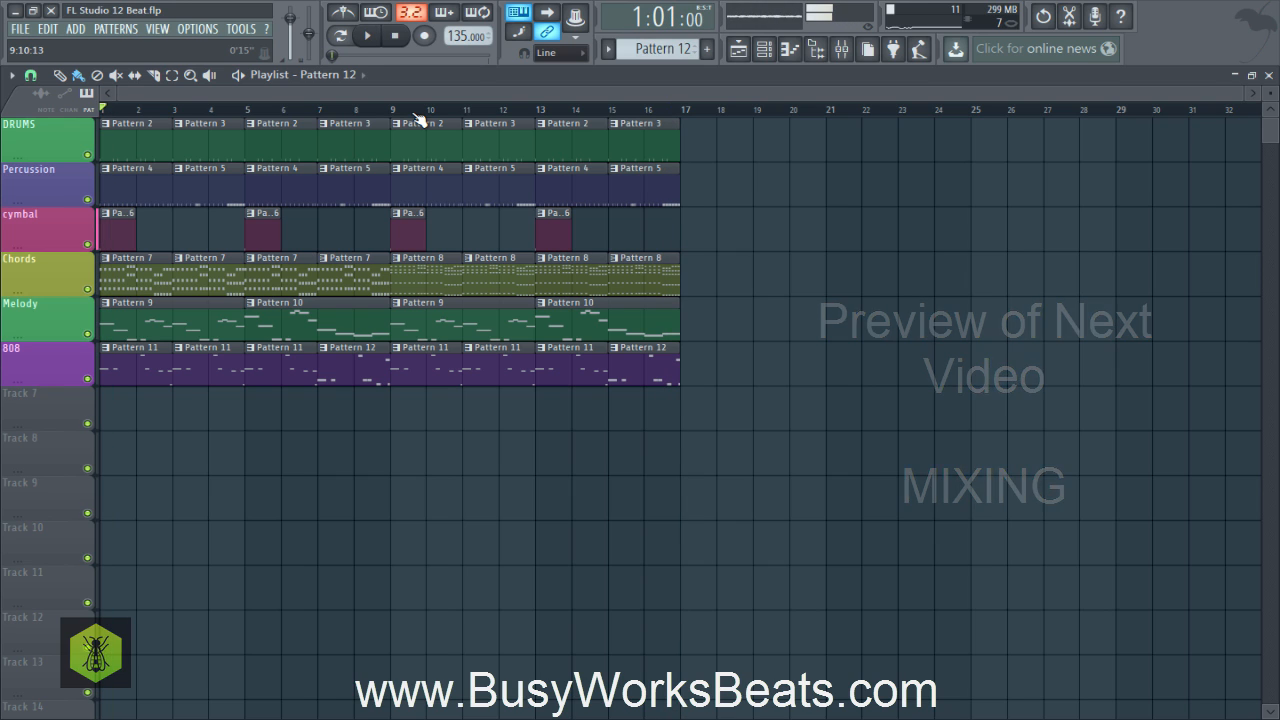